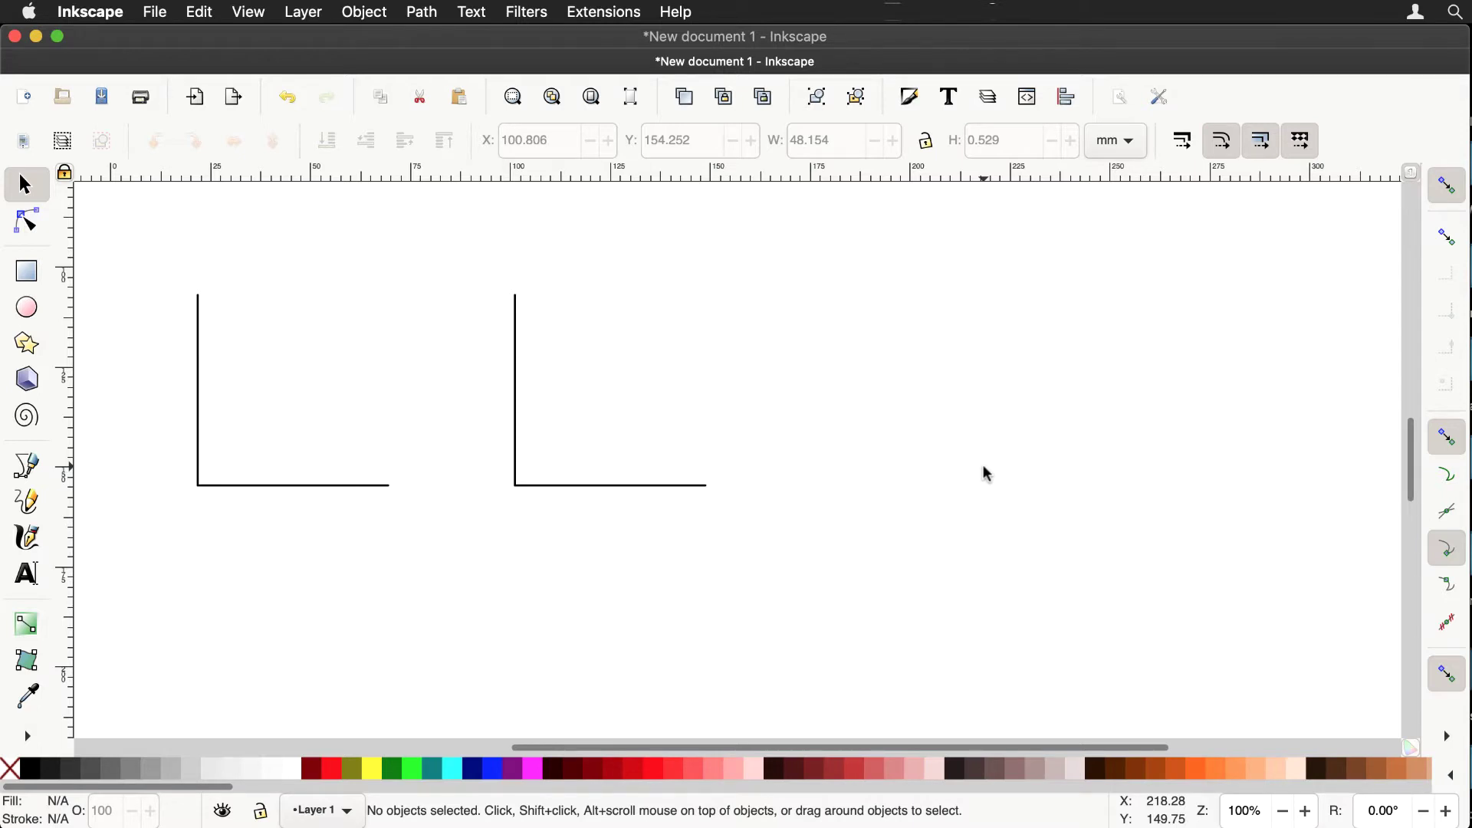
Step: Open Generate from Path > Interpolate and set 20 interpolation steps with Duplicate endpaths enabled
{"action": "left_click", "coordinate": [595, 15]}
{"action": "mouse_move", "coordinate": [700, 191]}
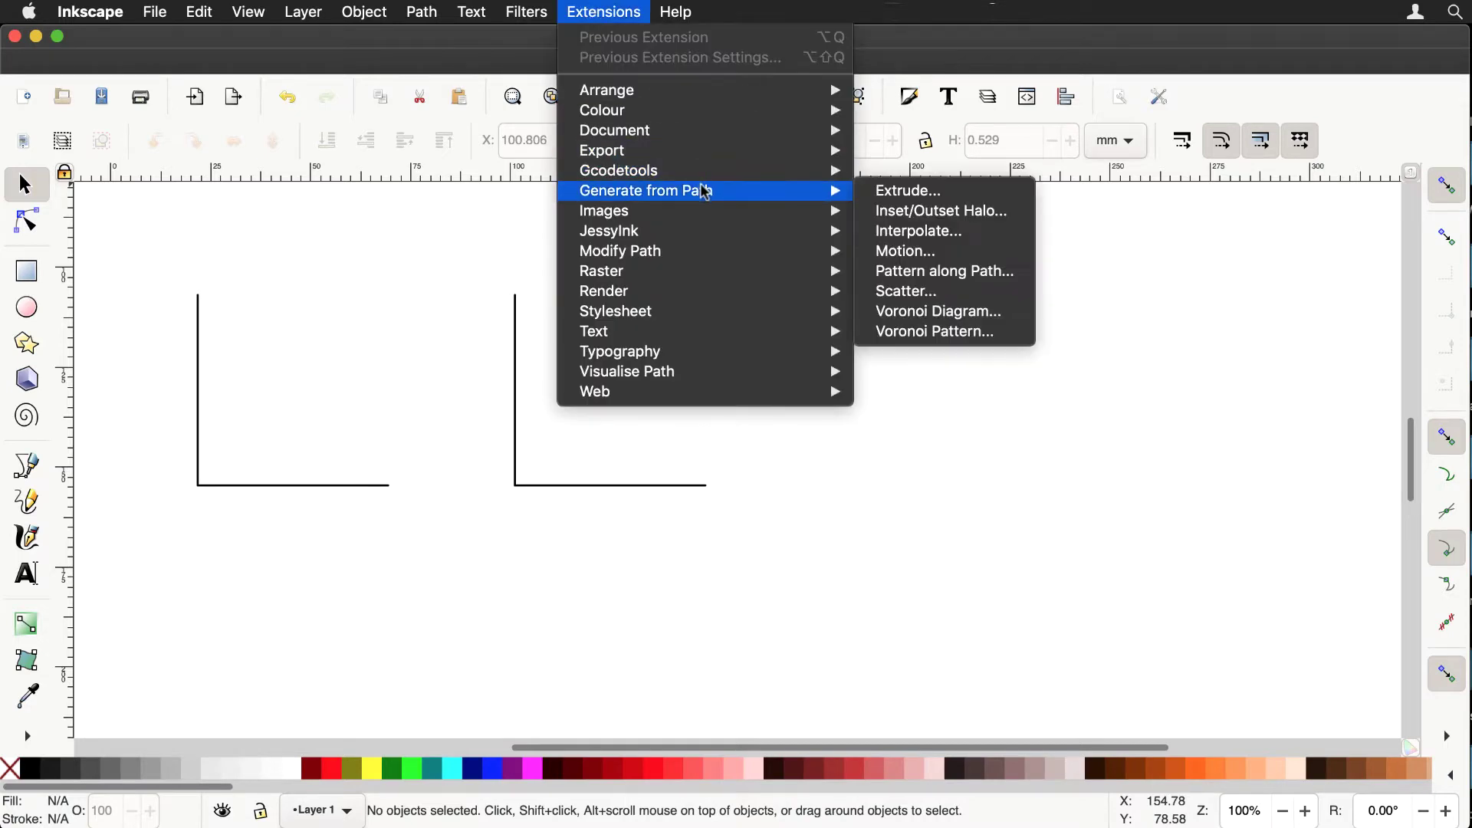
{"action": "left_click", "coordinate": [981, 238]}
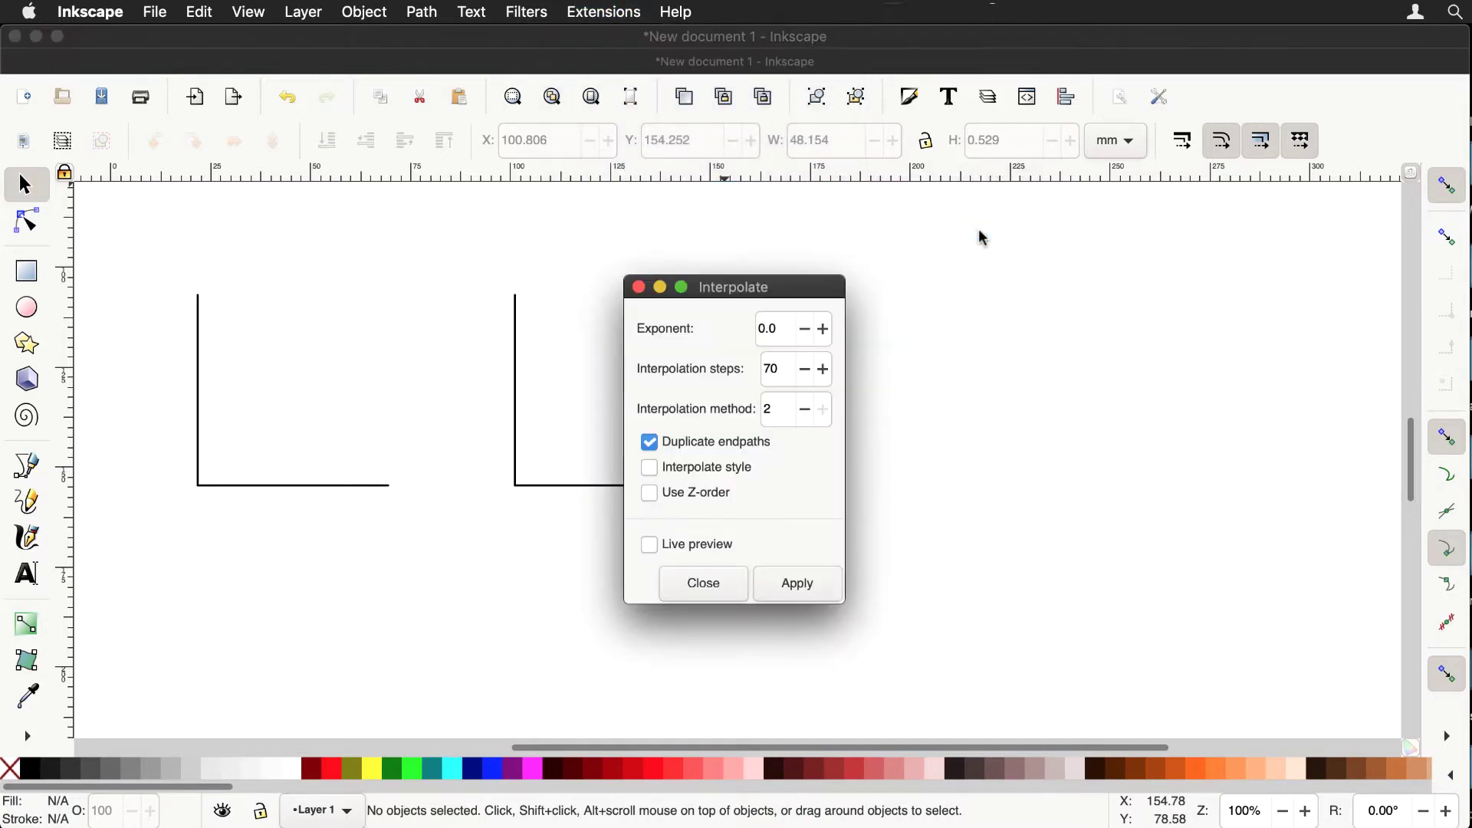
{"action": "left_click_drag", "start_coordinate": [787, 283], "coordinate": [1019, 271]}
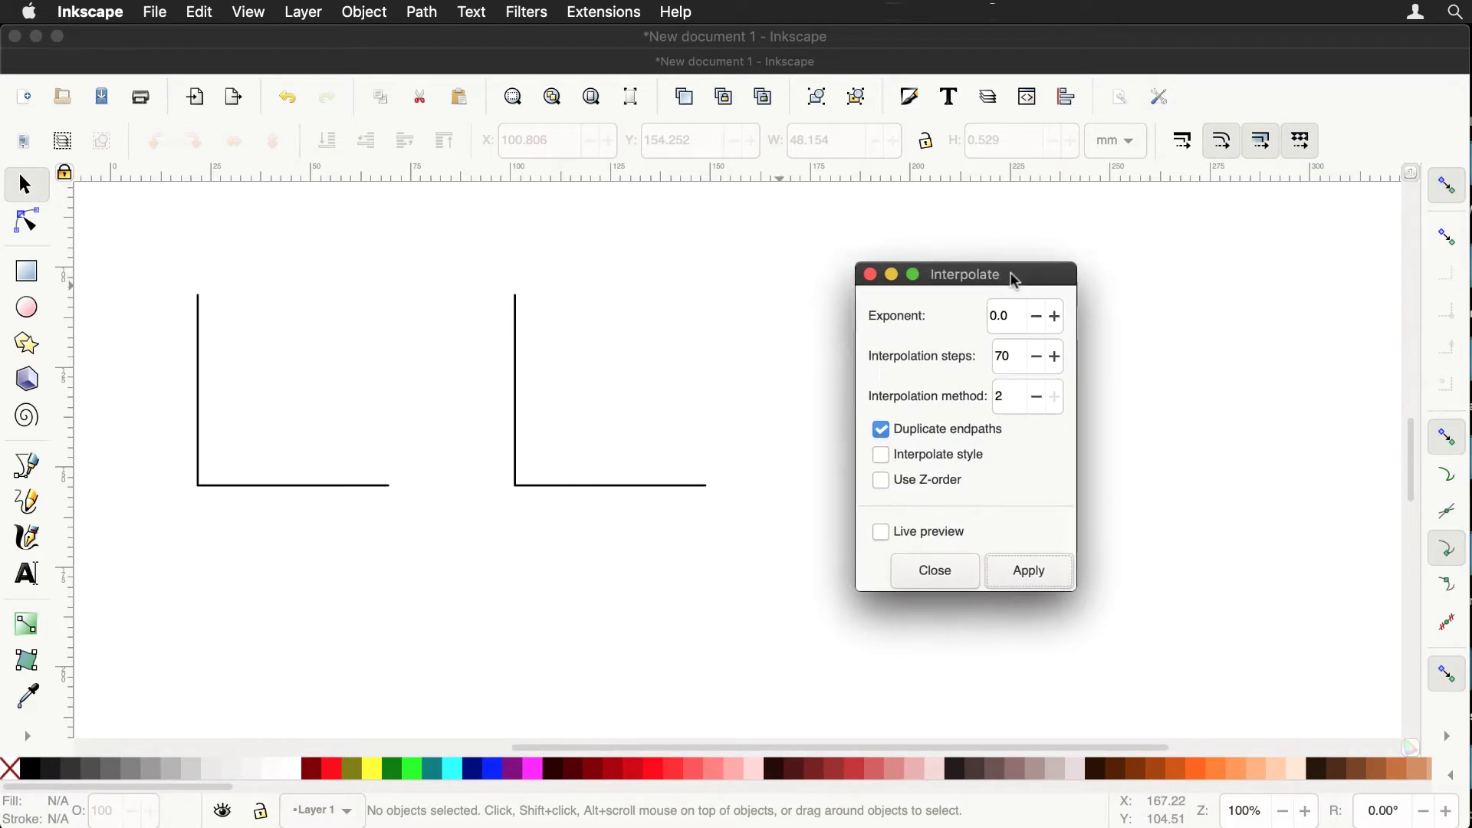
{"action": "left_click_drag", "start_coordinate": [1016, 362], "coordinate": [997, 358]}
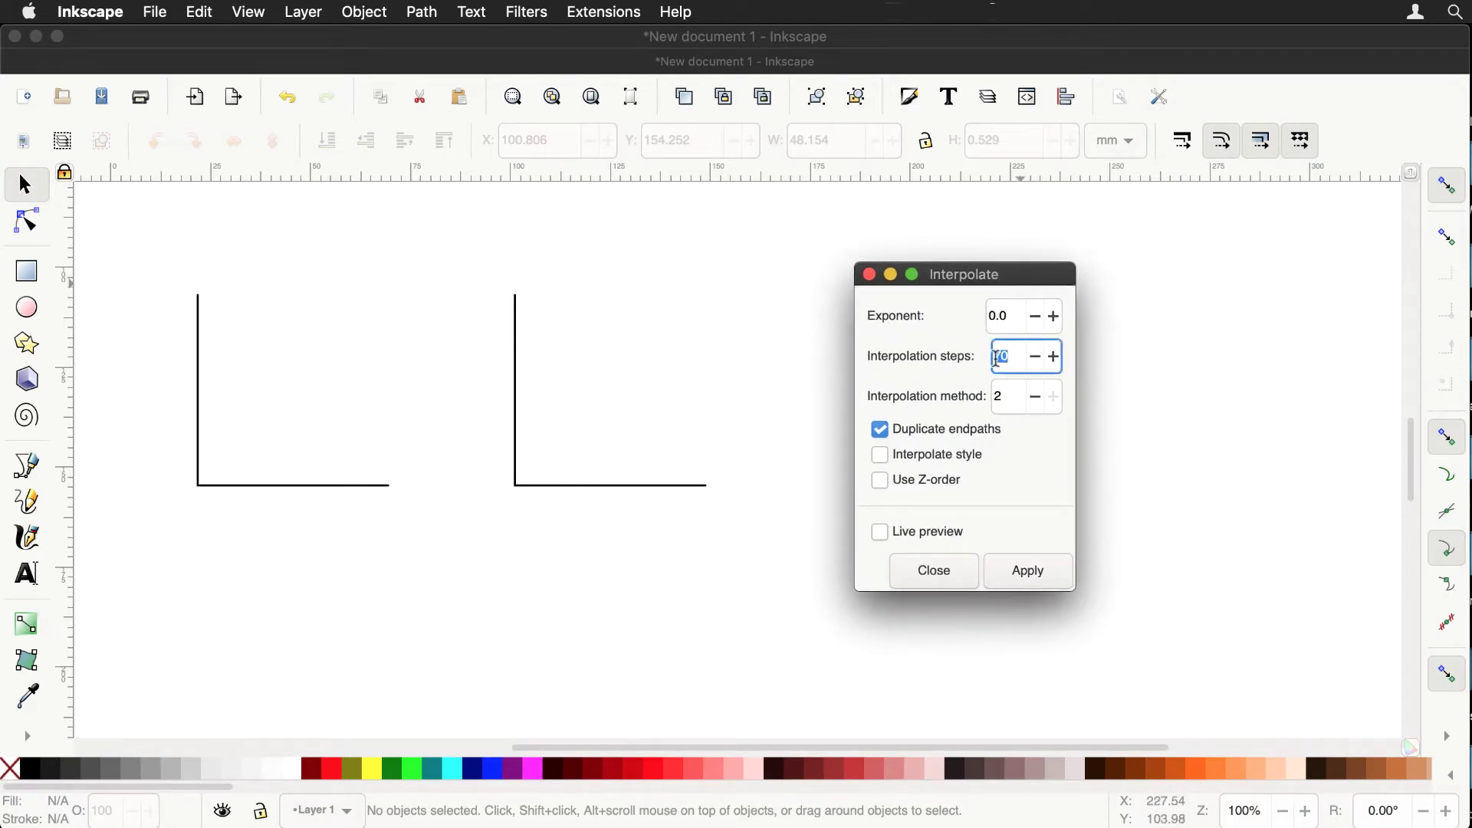
{"action": "type", "text": "20"}
{"action": "left_click", "coordinate": [927, 443]}
{"action": "left_click", "coordinate": [924, 448]}
{"action": "left_click", "coordinate": [648, 323]}
Step: Apply the 20-step interpolation to the left L-shape, then the right L-shape, and close the dialog
{"action": "left_click_drag", "start_coordinate": [147, 261], "coordinate": [429, 552]}
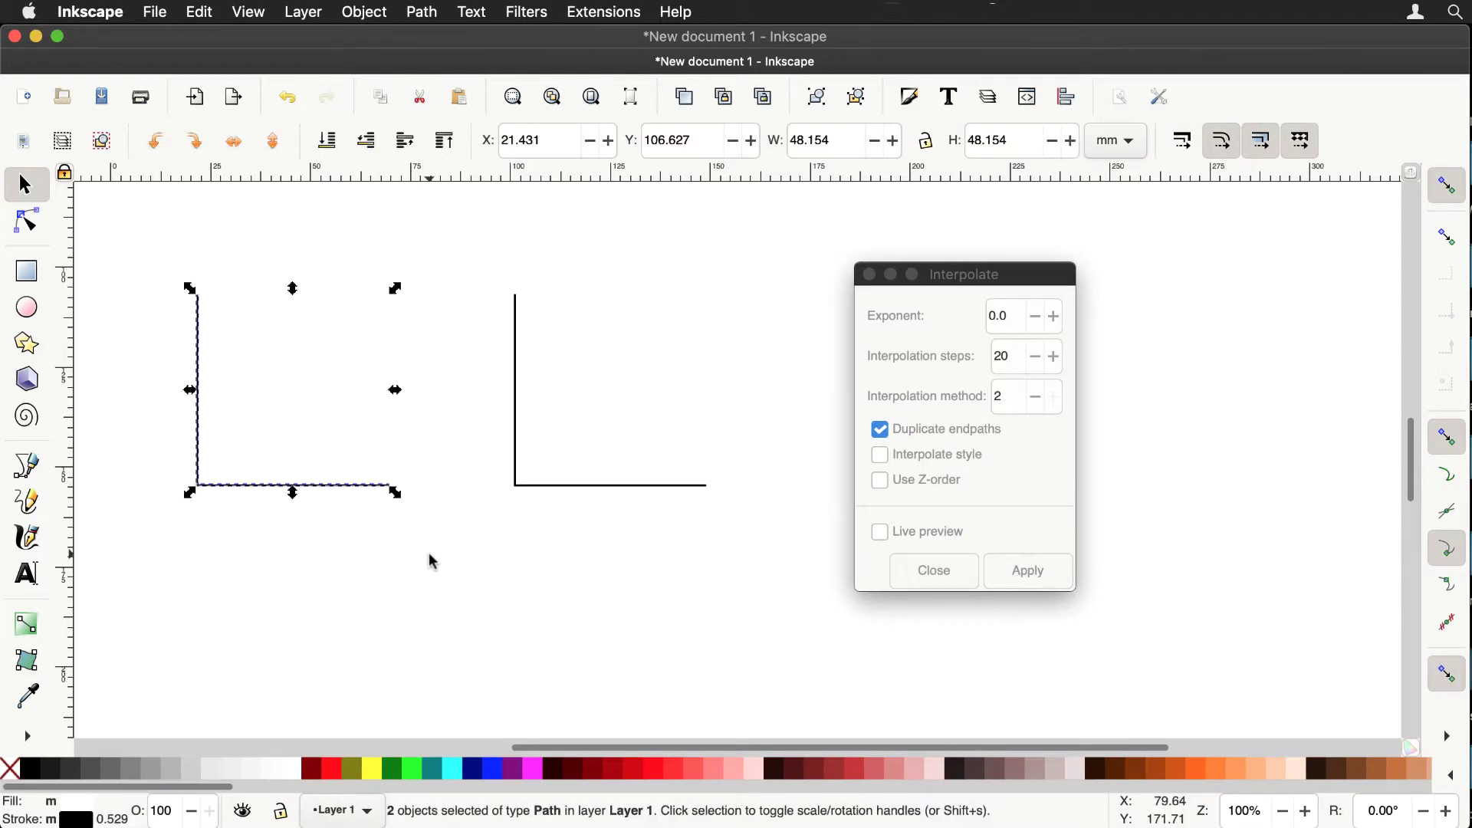
{"action": "left_click", "coordinate": [1030, 574]}
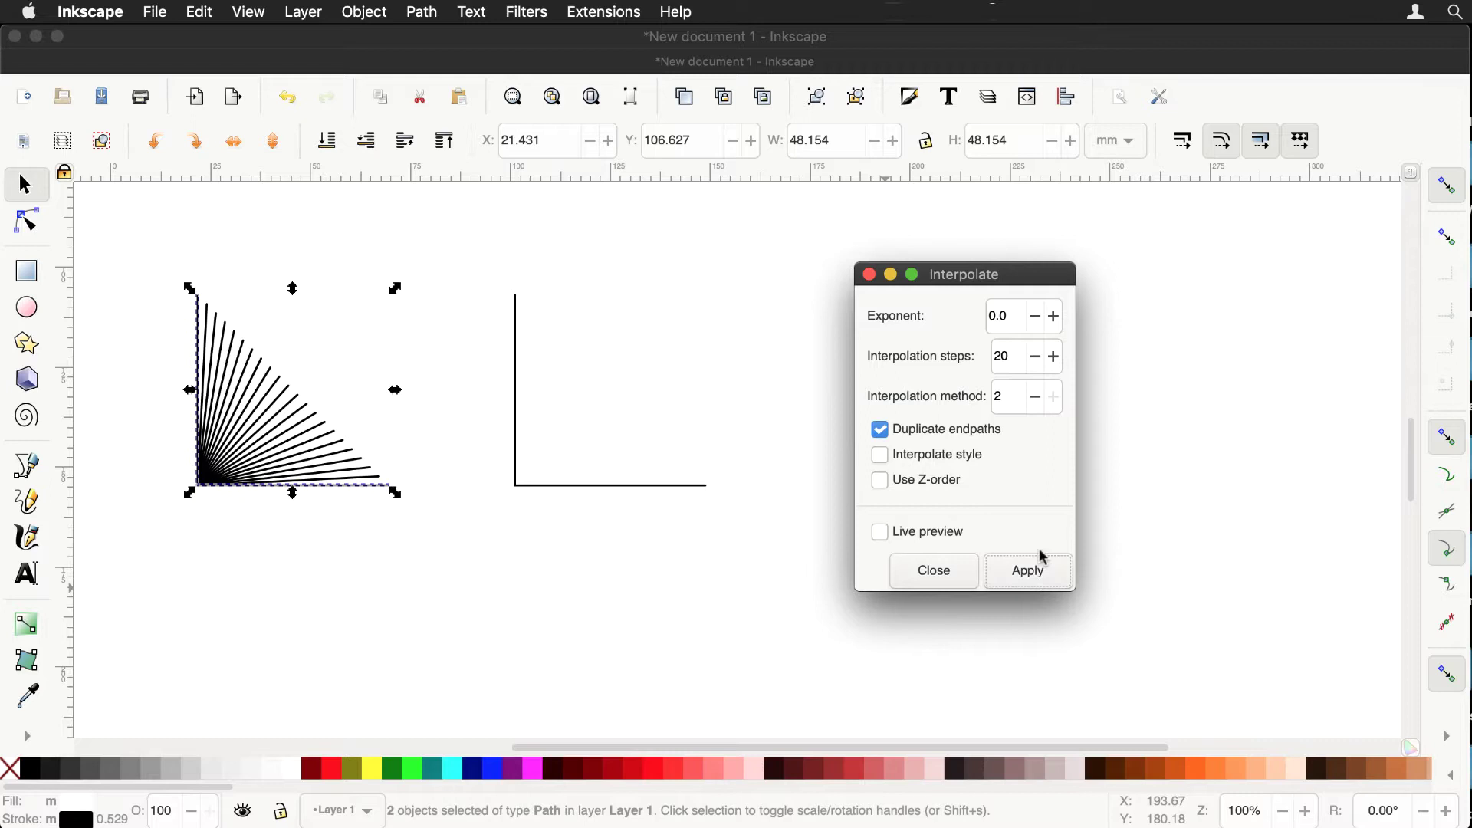
{"action": "left_click", "coordinate": [483, 255]}
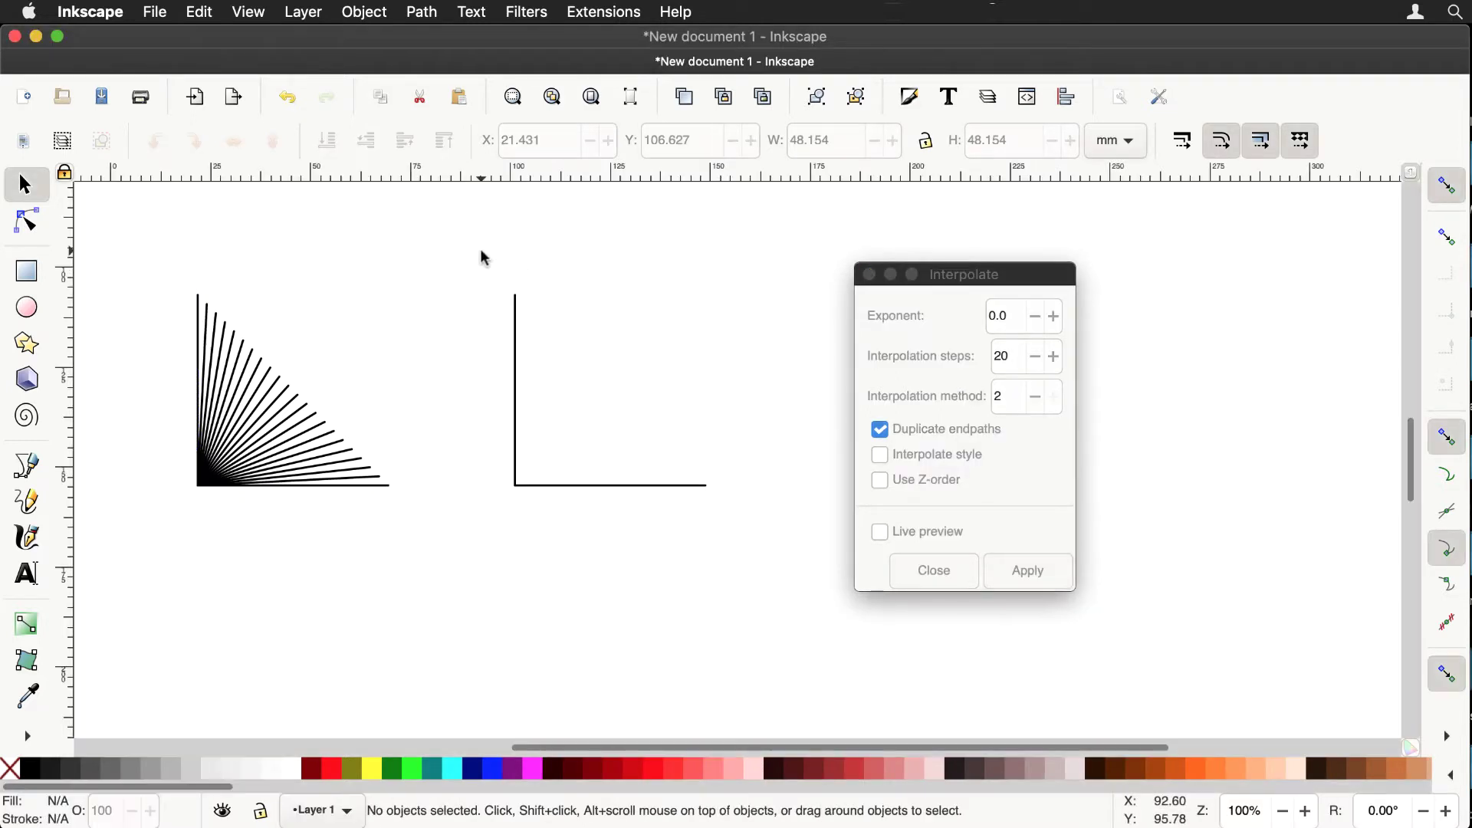
{"action": "left_click_drag", "start_coordinate": [483, 255], "coordinate": [757, 531]}
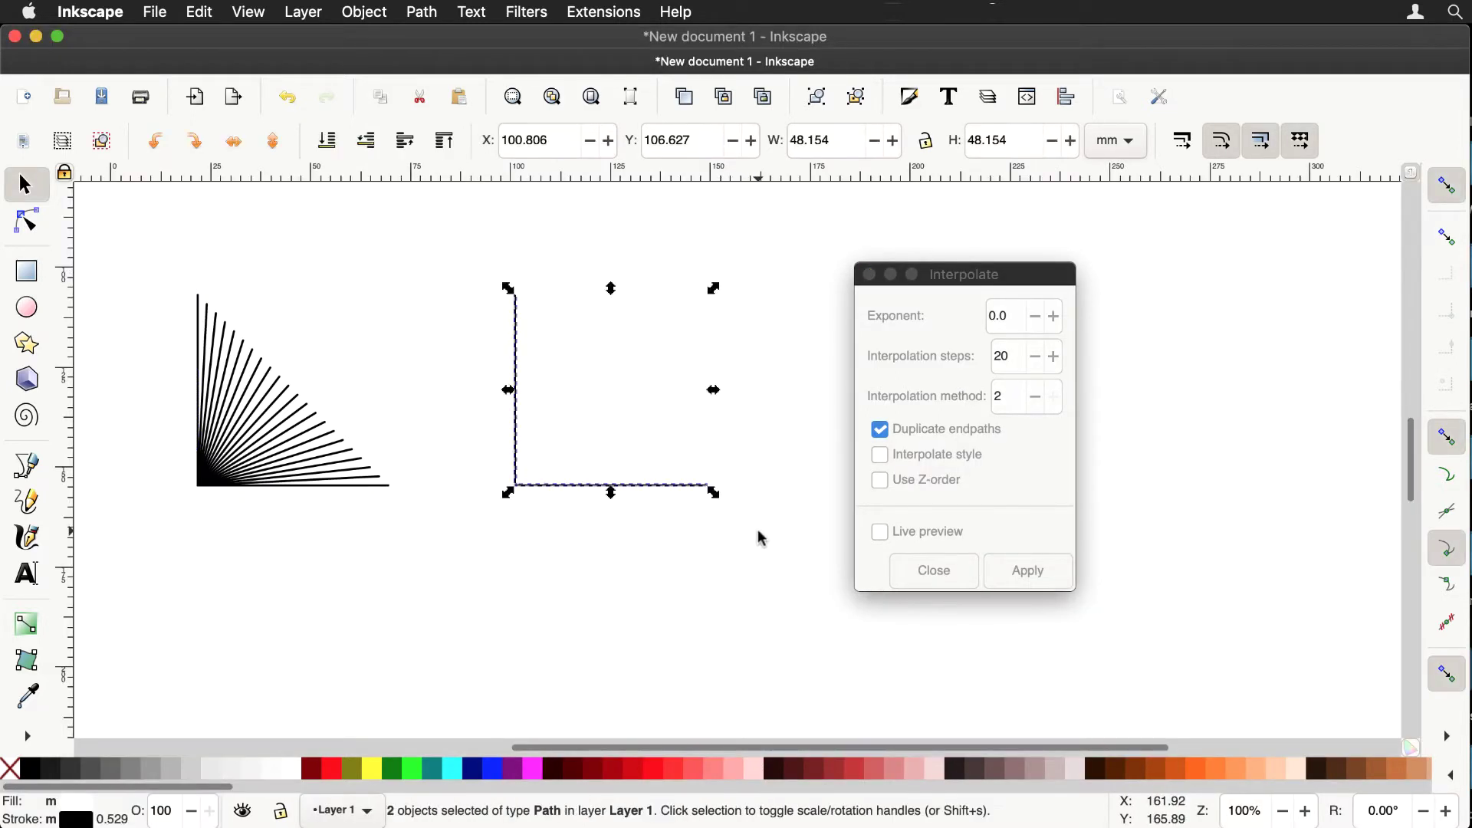
{"action": "left_click", "coordinate": [1026, 572]}
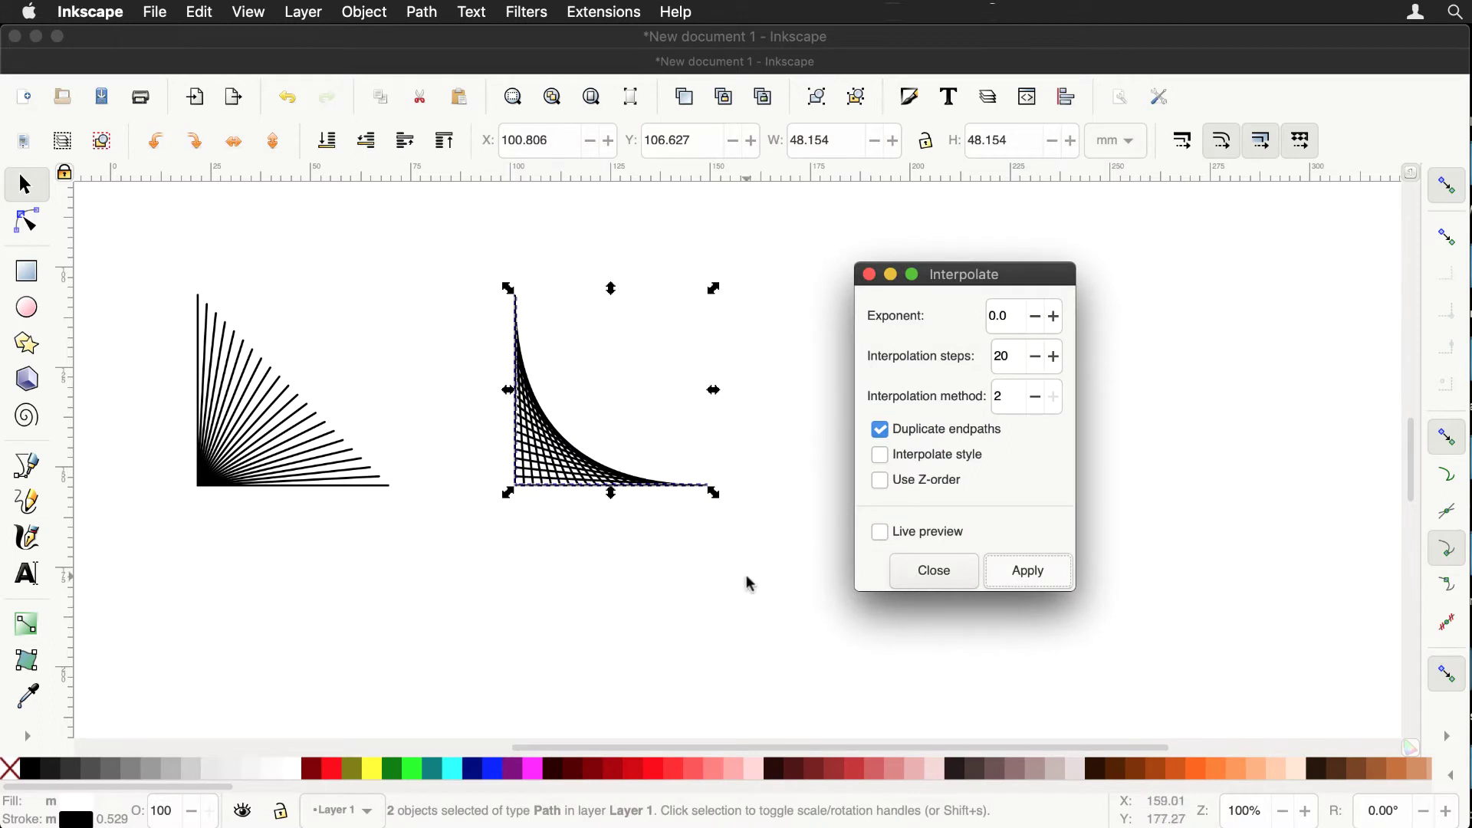
{"action": "left_click", "coordinate": [951, 572]}
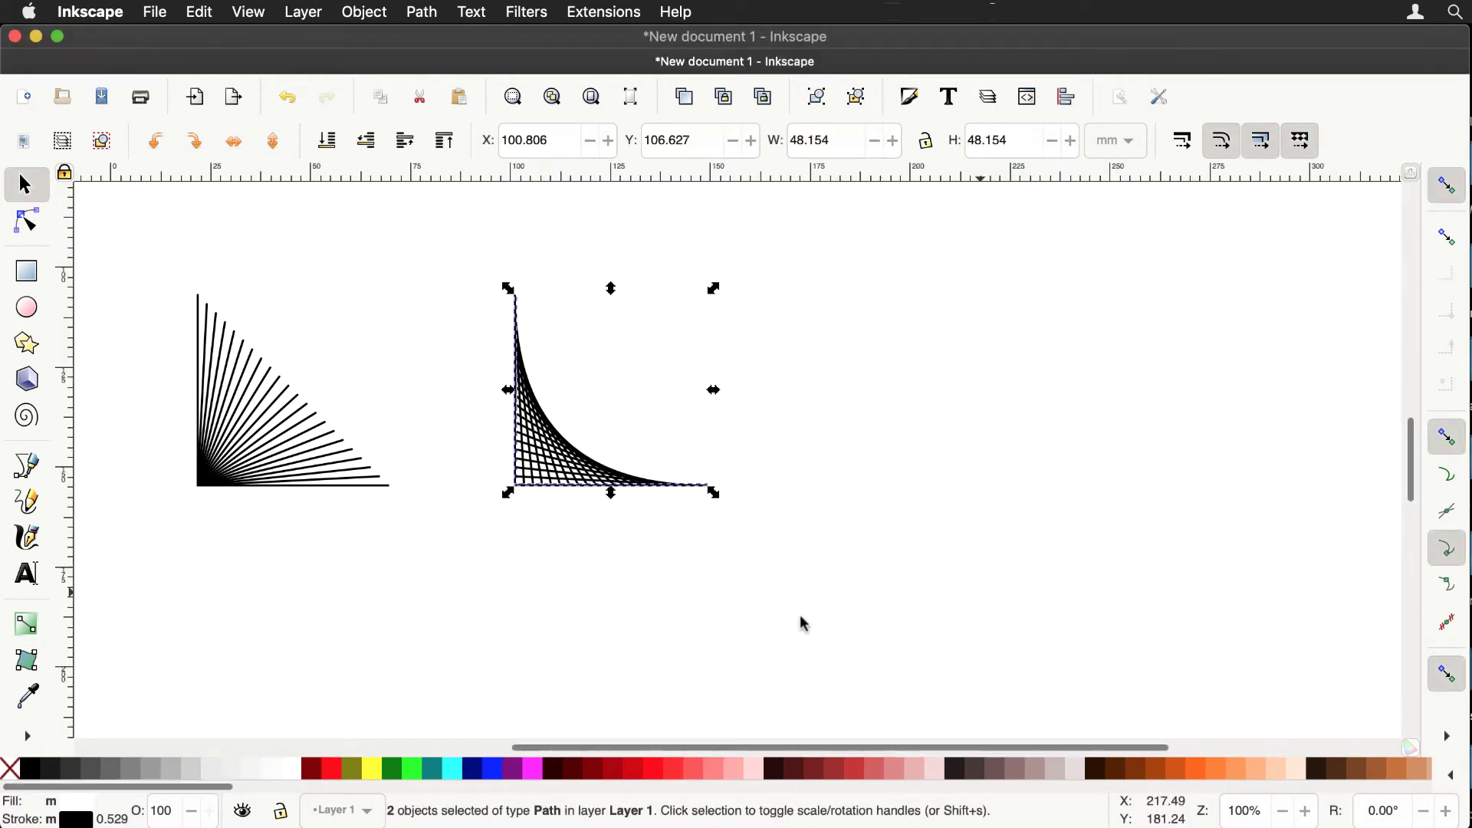
Step: Move the fan down and the curved grid right, then select both L-shapes and the fan
{"action": "left_click", "coordinate": [754, 598]}
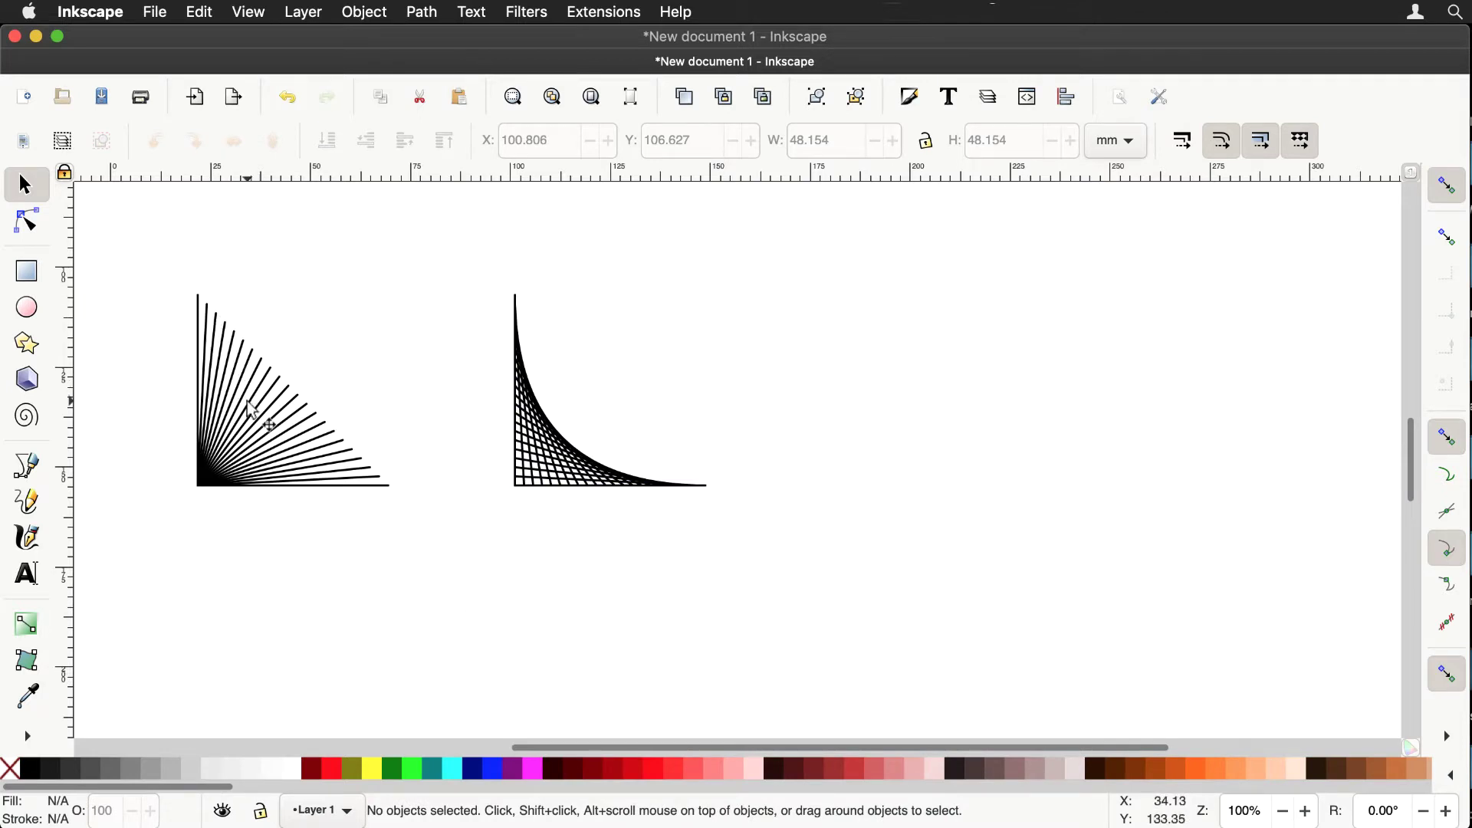
{"action": "left_click_drag", "start_coordinate": [251, 414], "coordinate": [495, 610]}
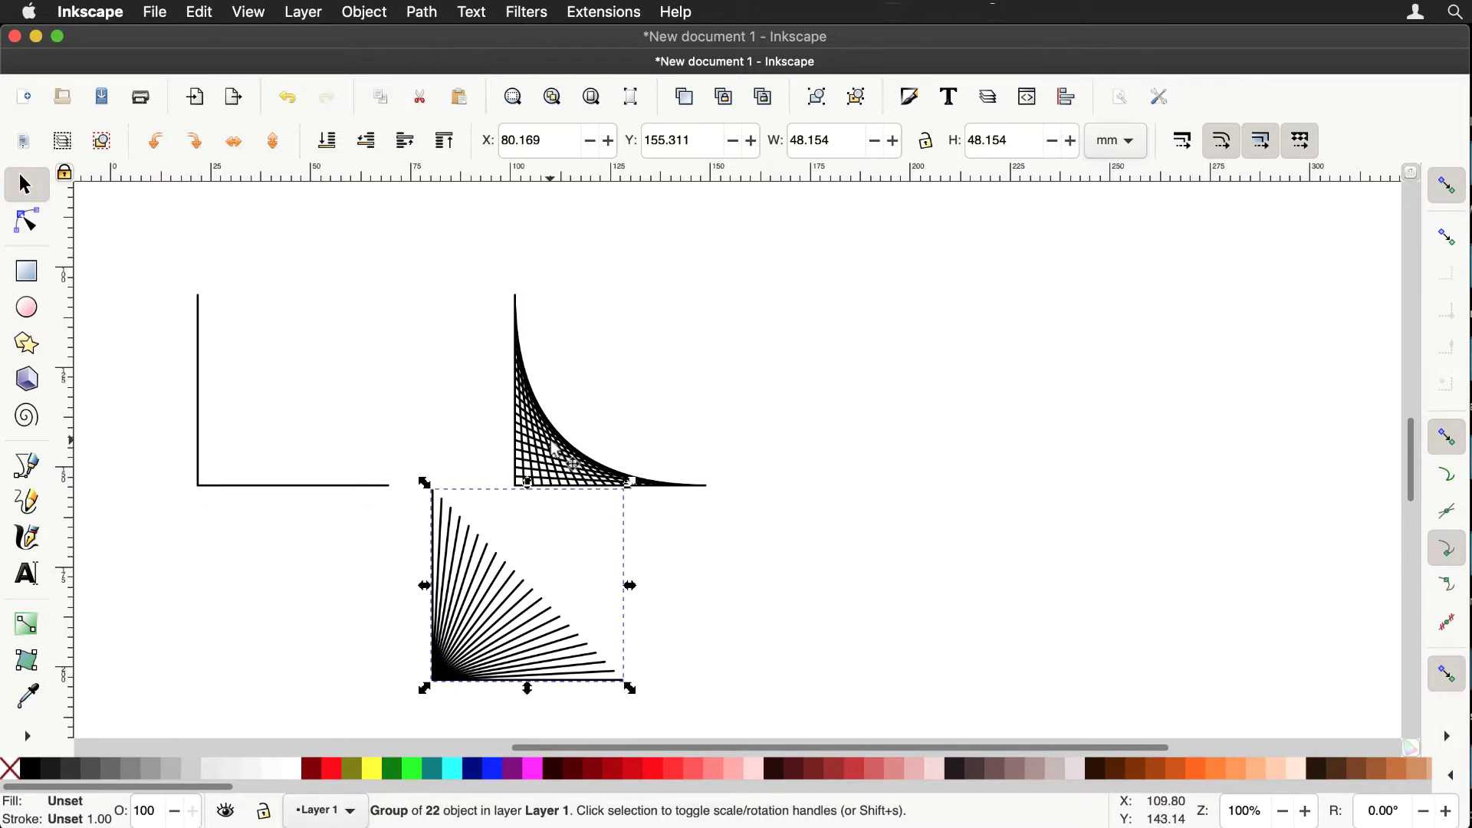
{"action": "left_click_drag", "start_coordinate": [564, 454], "coordinate": [911, 528]}
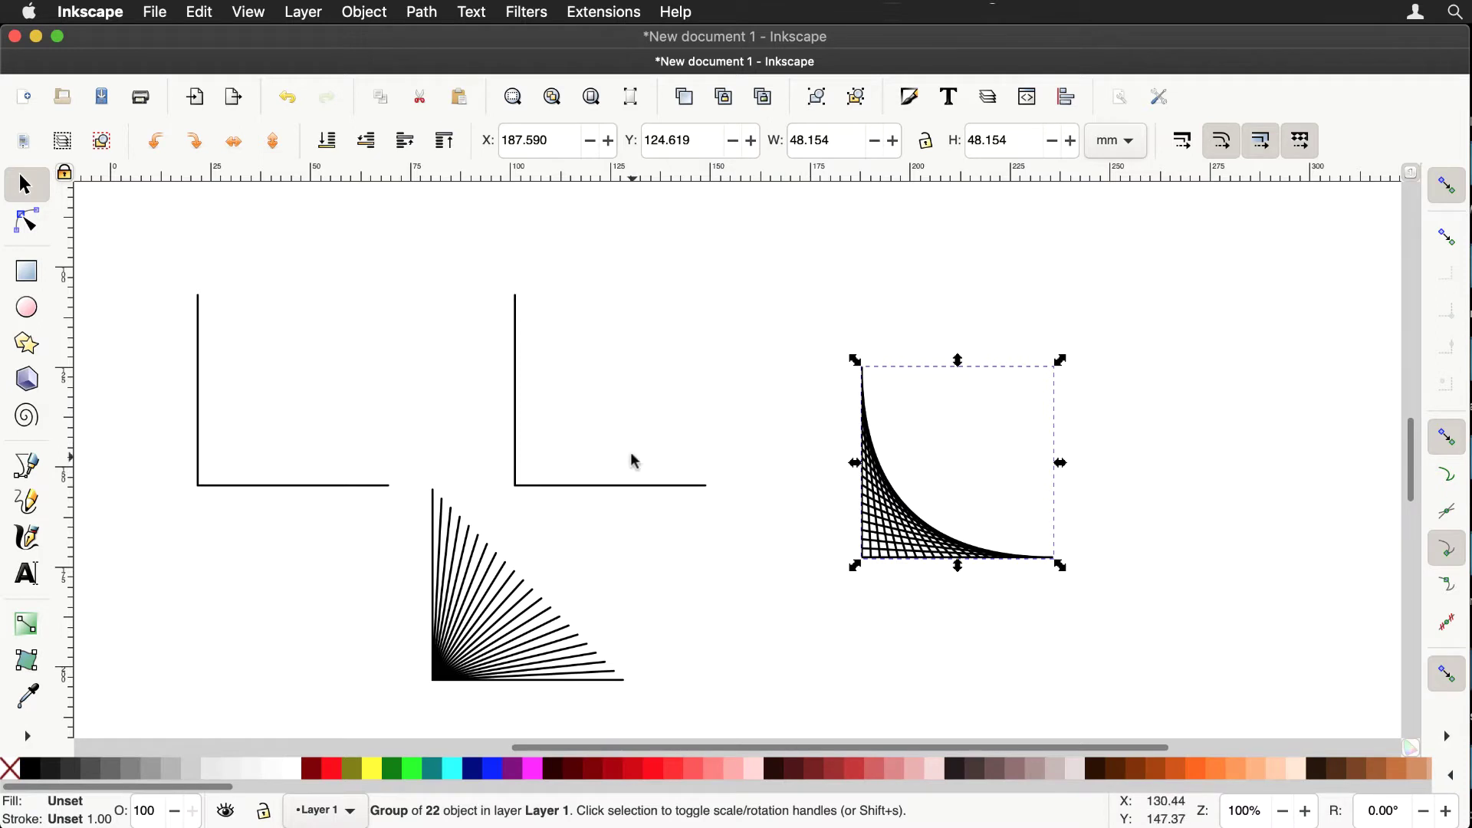
{"action": "left_click_drag", "start_coordinate": [162, 244], "coordinate": [759, 702]}
Step: Delete the L-shapes and fan, move the curved grid upper left, and add a vertically flipped copy
{"action": "key", "text": "Delete"}
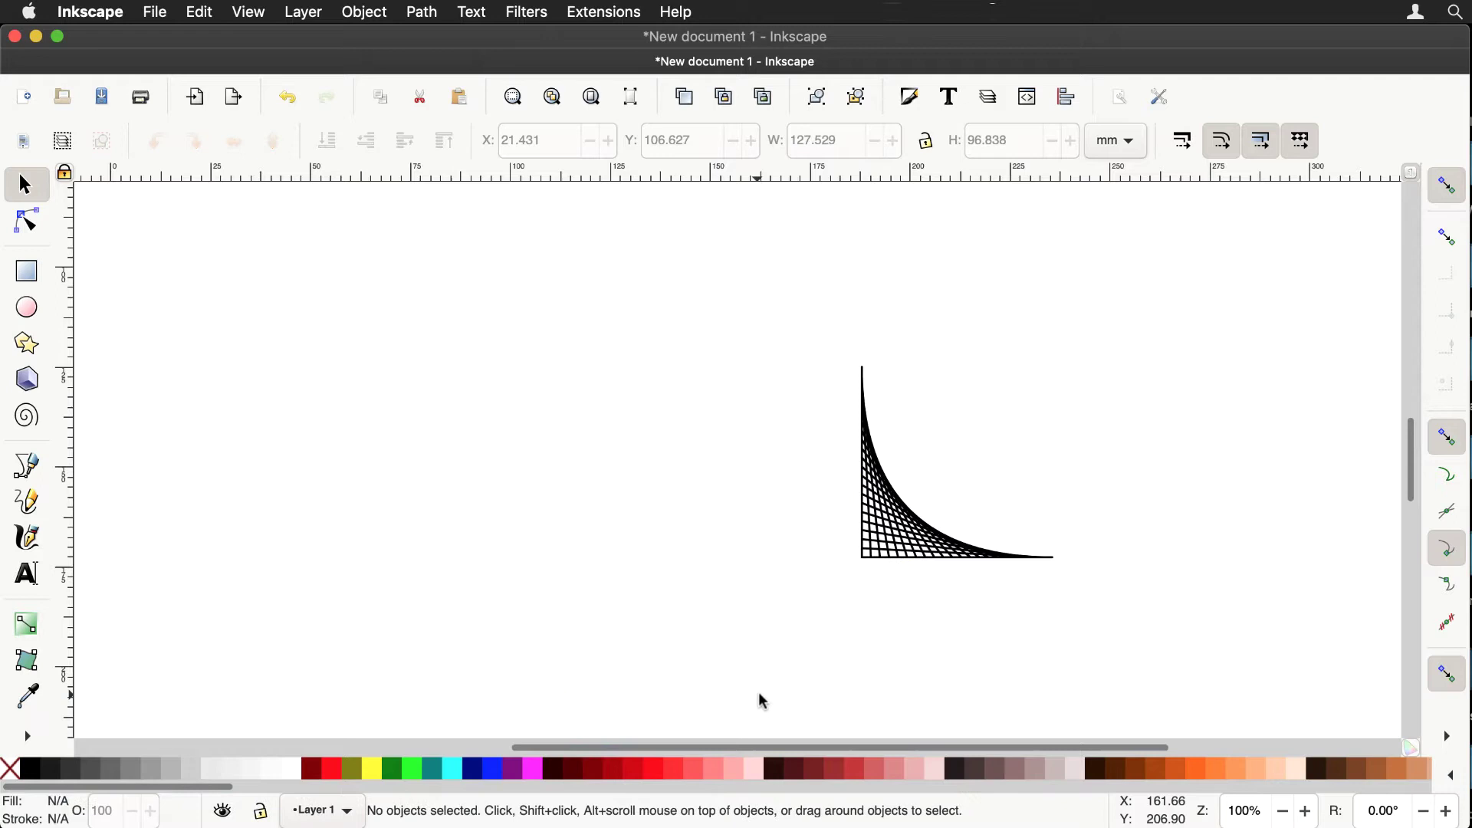
{"action": "left_click_drag", "start_coordinate": [881, 529], "coordinate": [307, 495]}
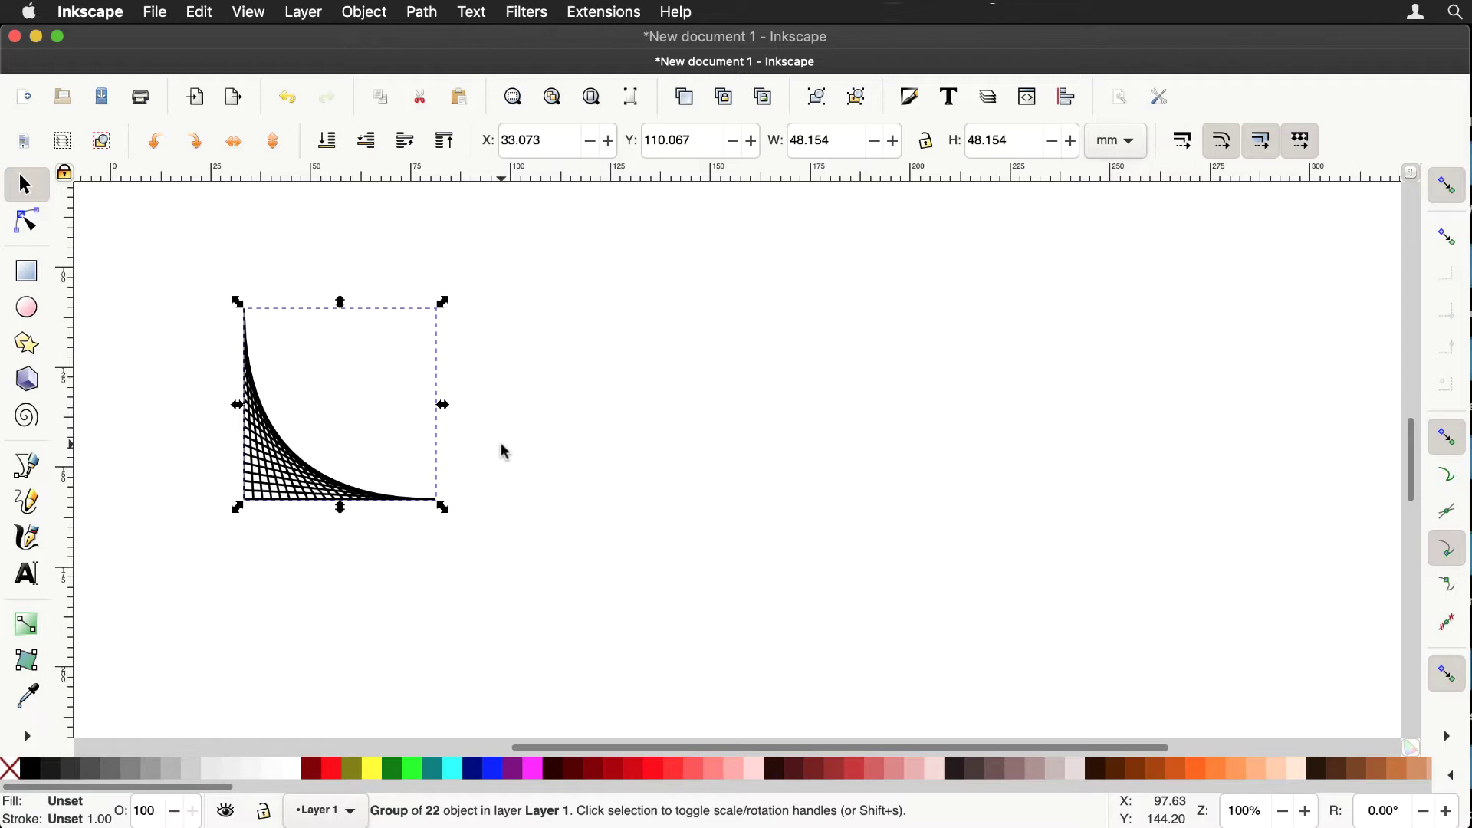
{"action": "key", "text": "super+d"}
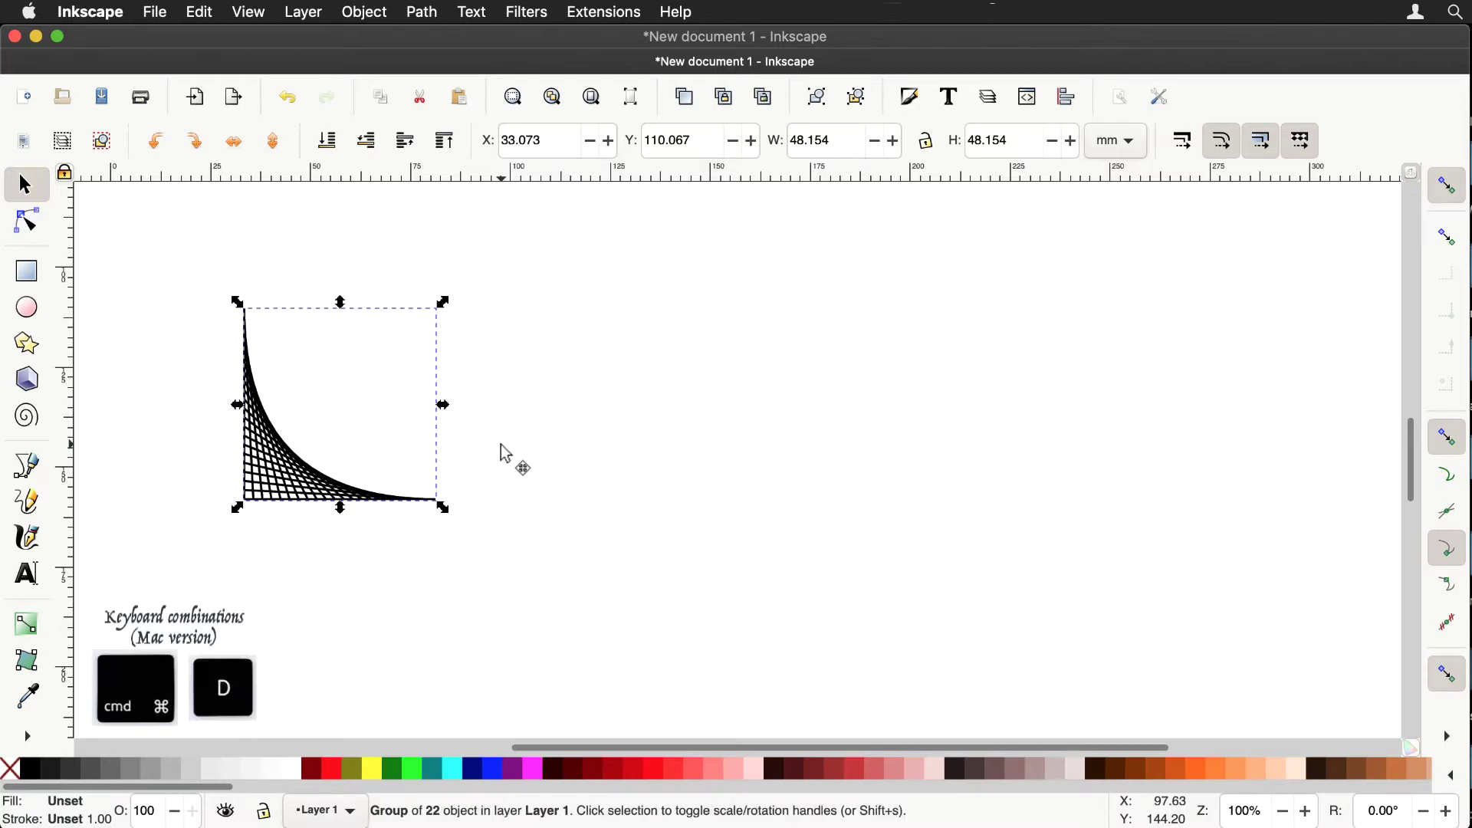
{"action": "left_click", "coordinate": [197, 141]}
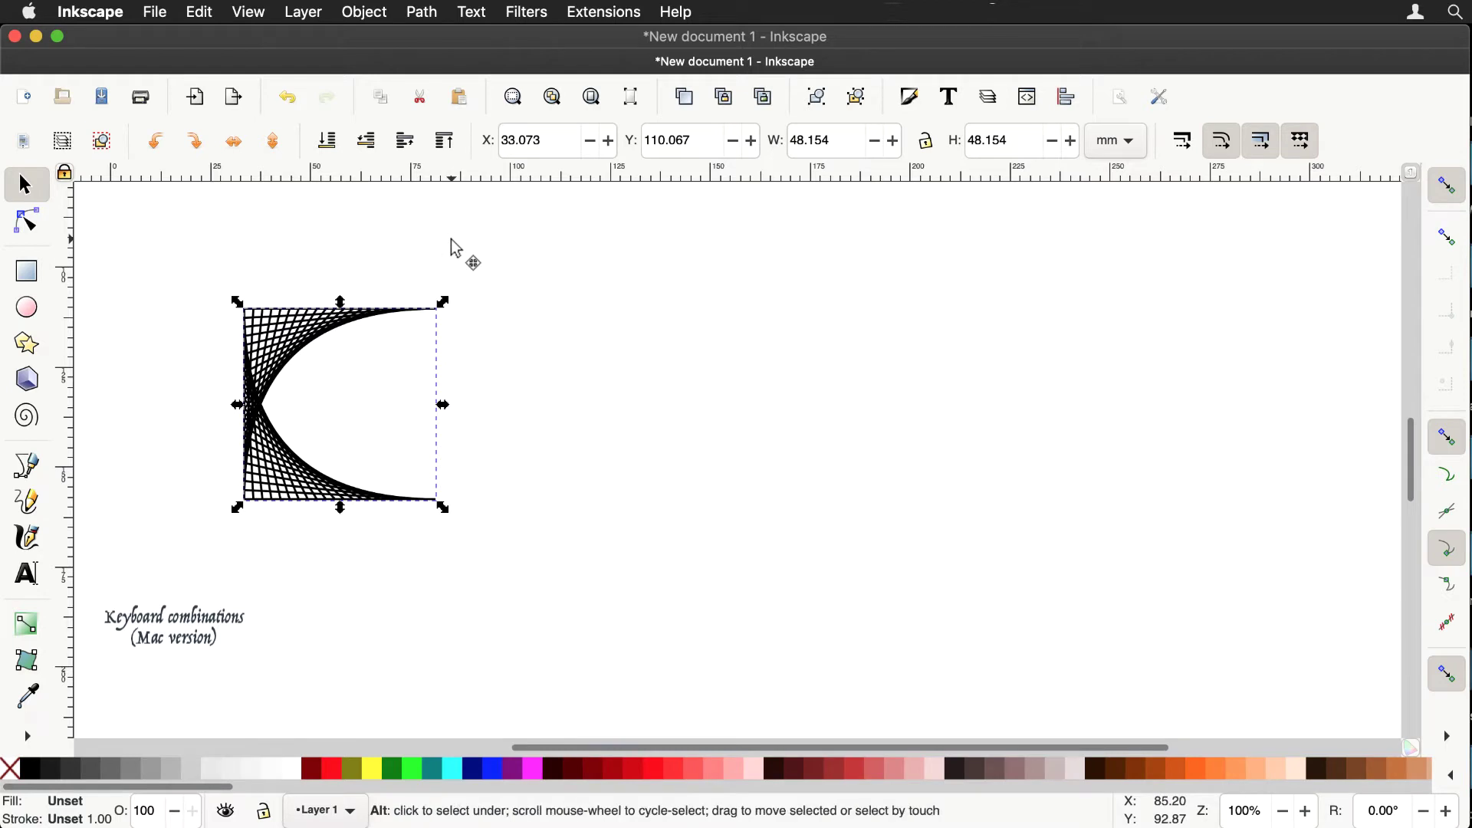
Step: Add two more copies each rotated 90° clockwise to complete the square, then select all four
{"action": "key", "text": "super+d"}
{"action": "left_click", "coordinate": [193, 146]}
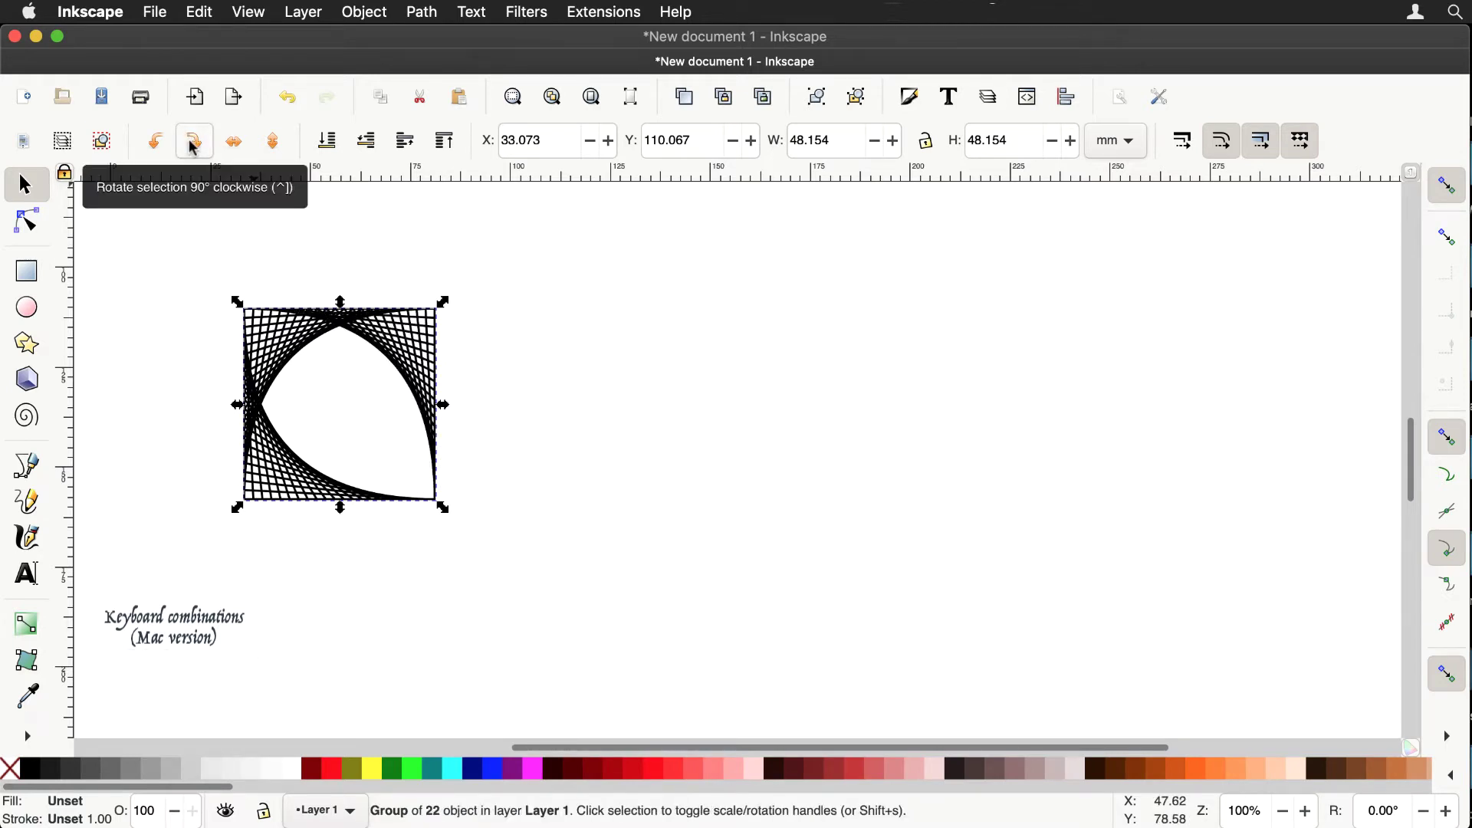
{"action": "key", "text": "super+d"}
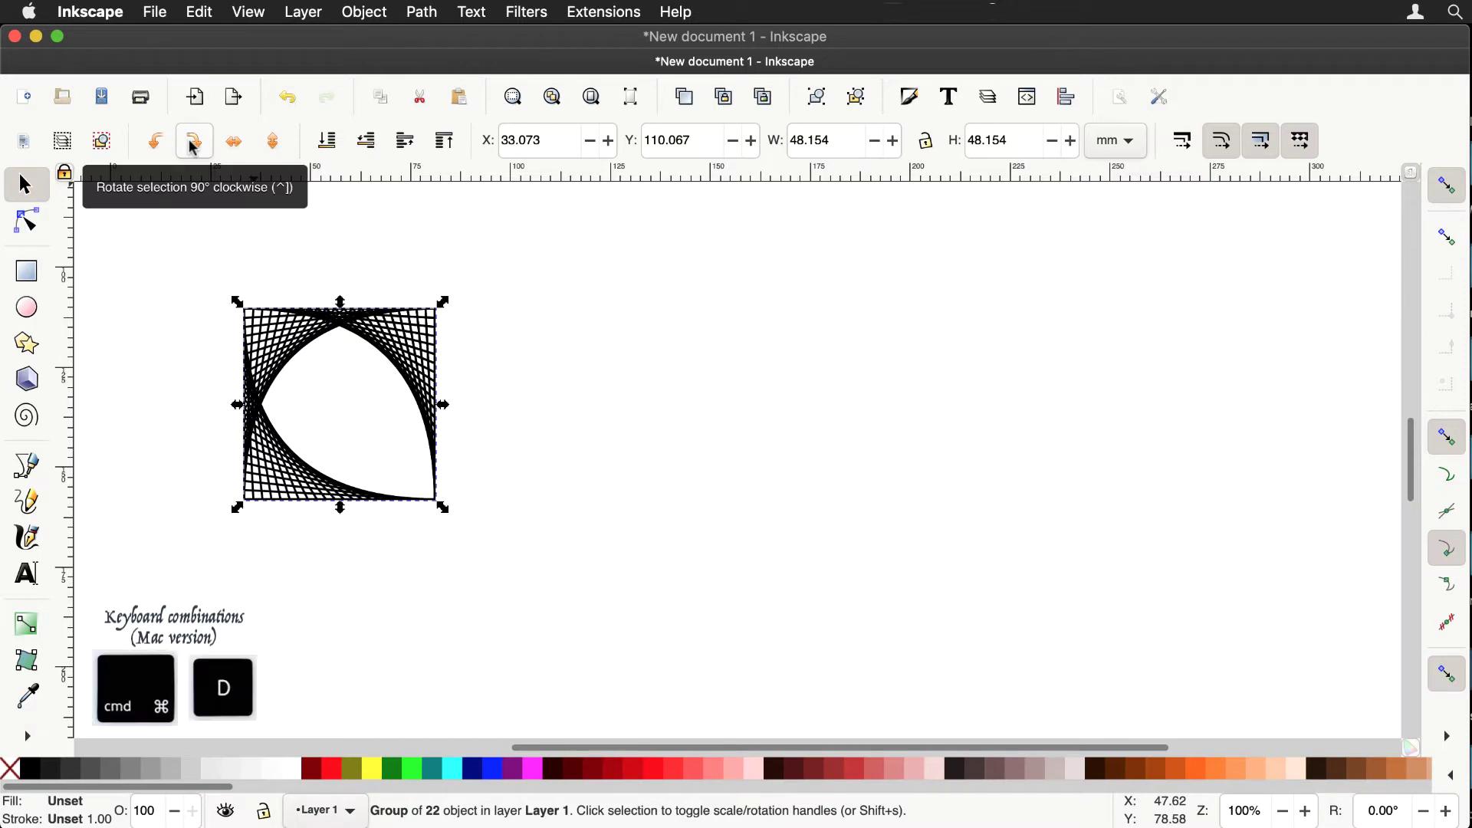
{"action": "left_click", "coordinate": [194, 146]}
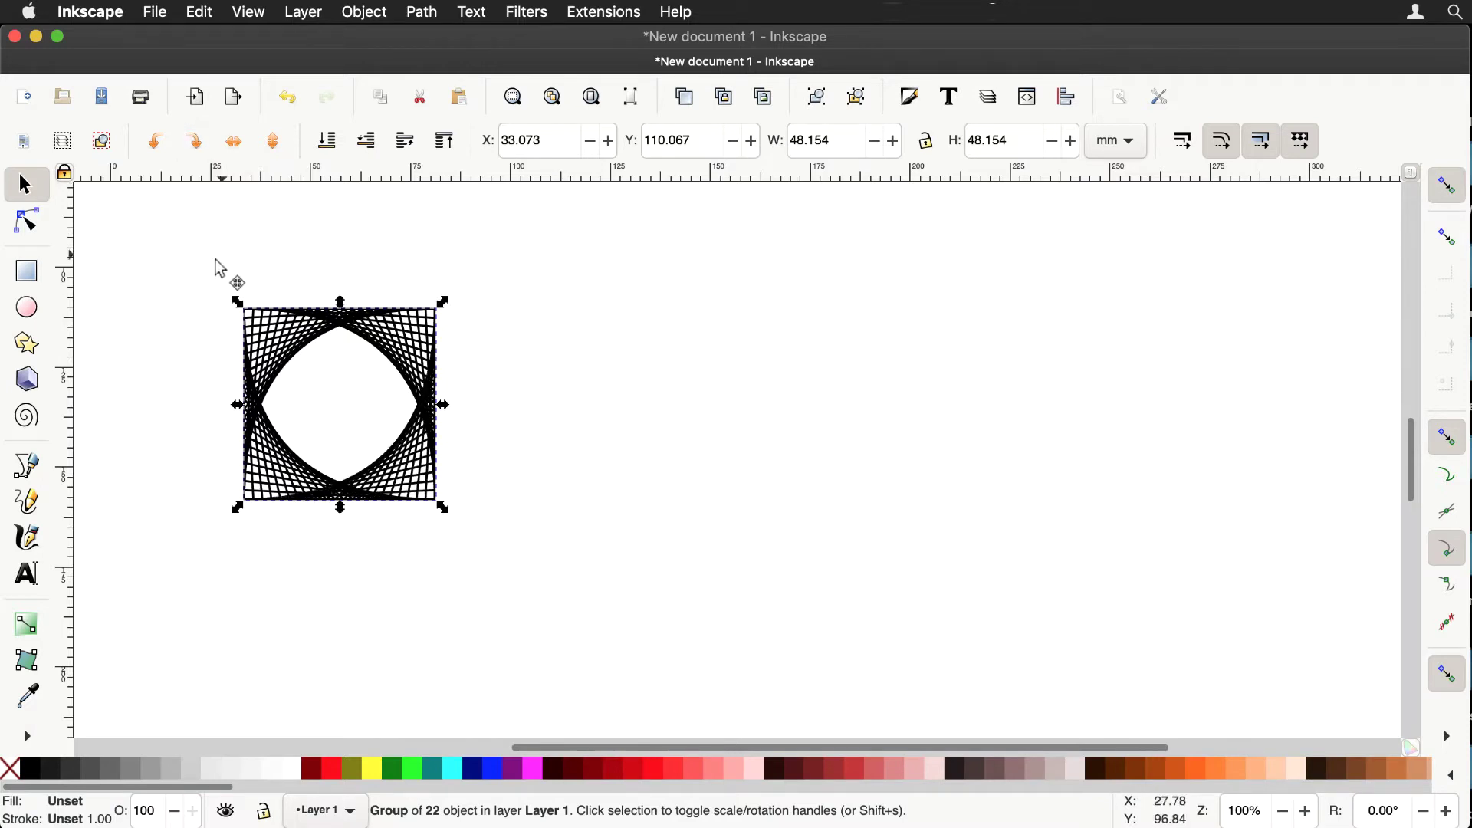
{"action": "key", "text": "super+a"}
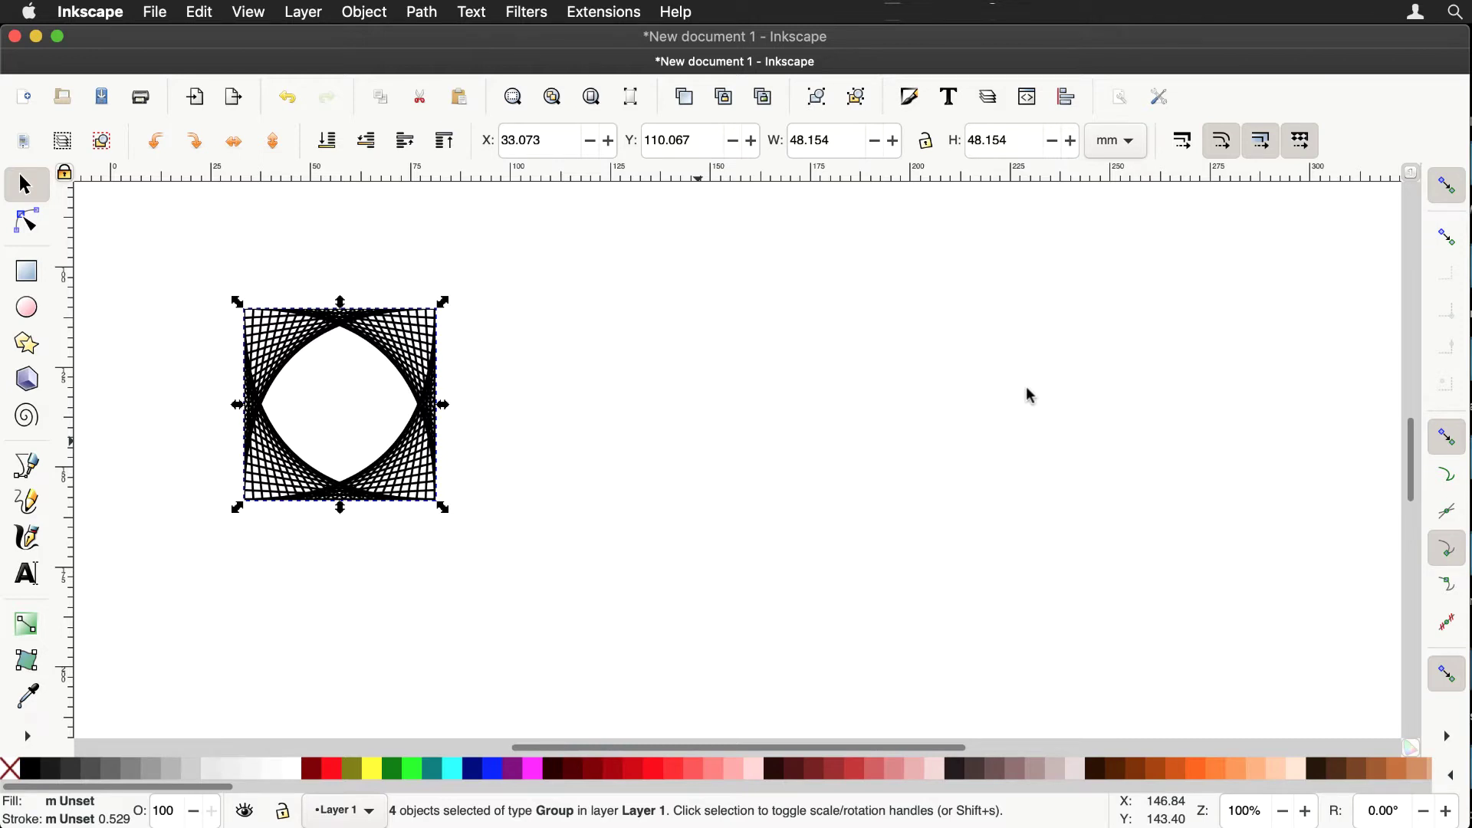
Step: Give all four curve groups a 1 px stroke width in Fill and Stroke
{"action": "left_click", "coordinate": [77, 819]}
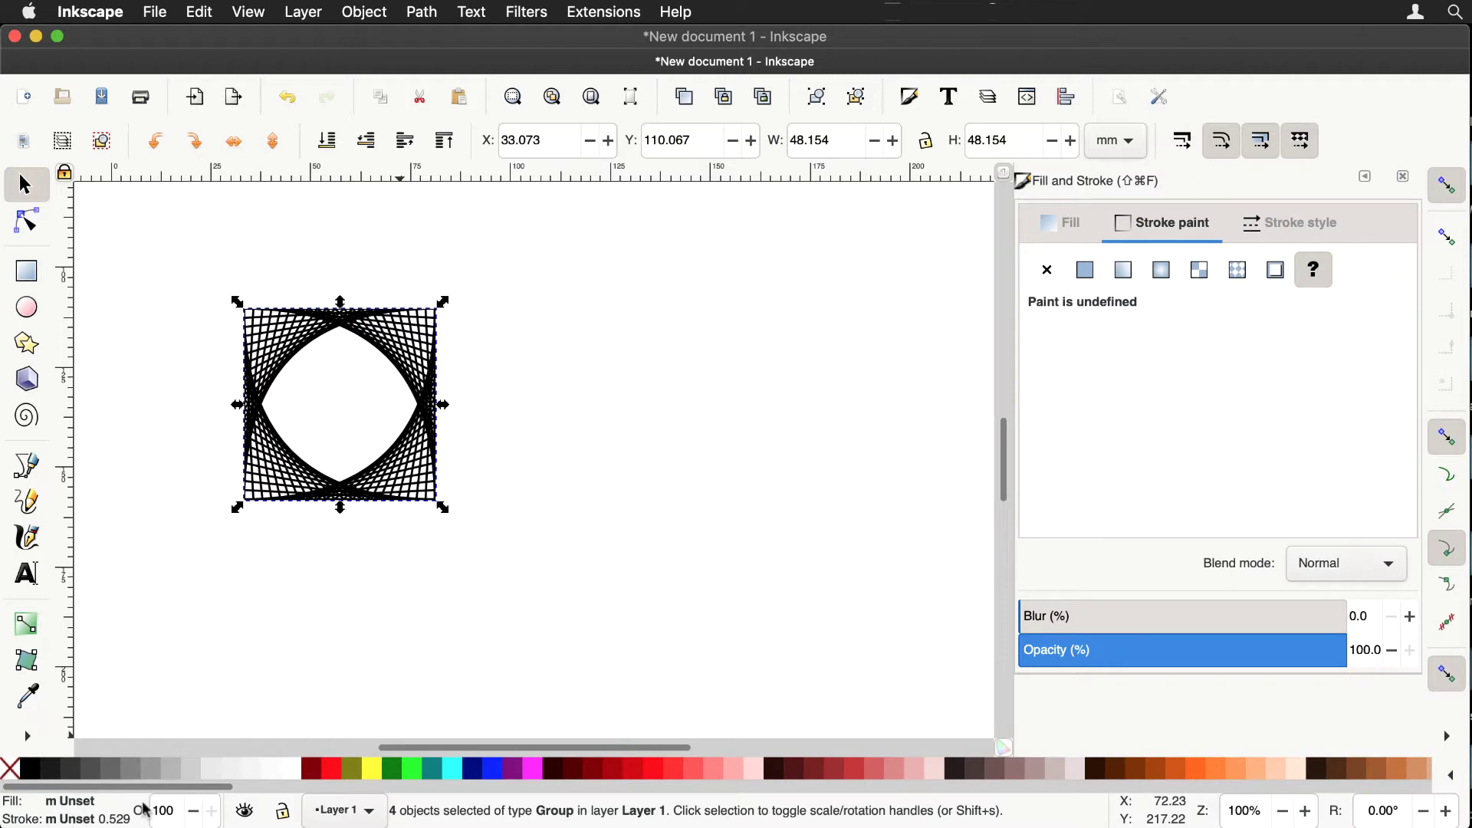
{"action": "left_click", "coordinate": [1333, 222]}
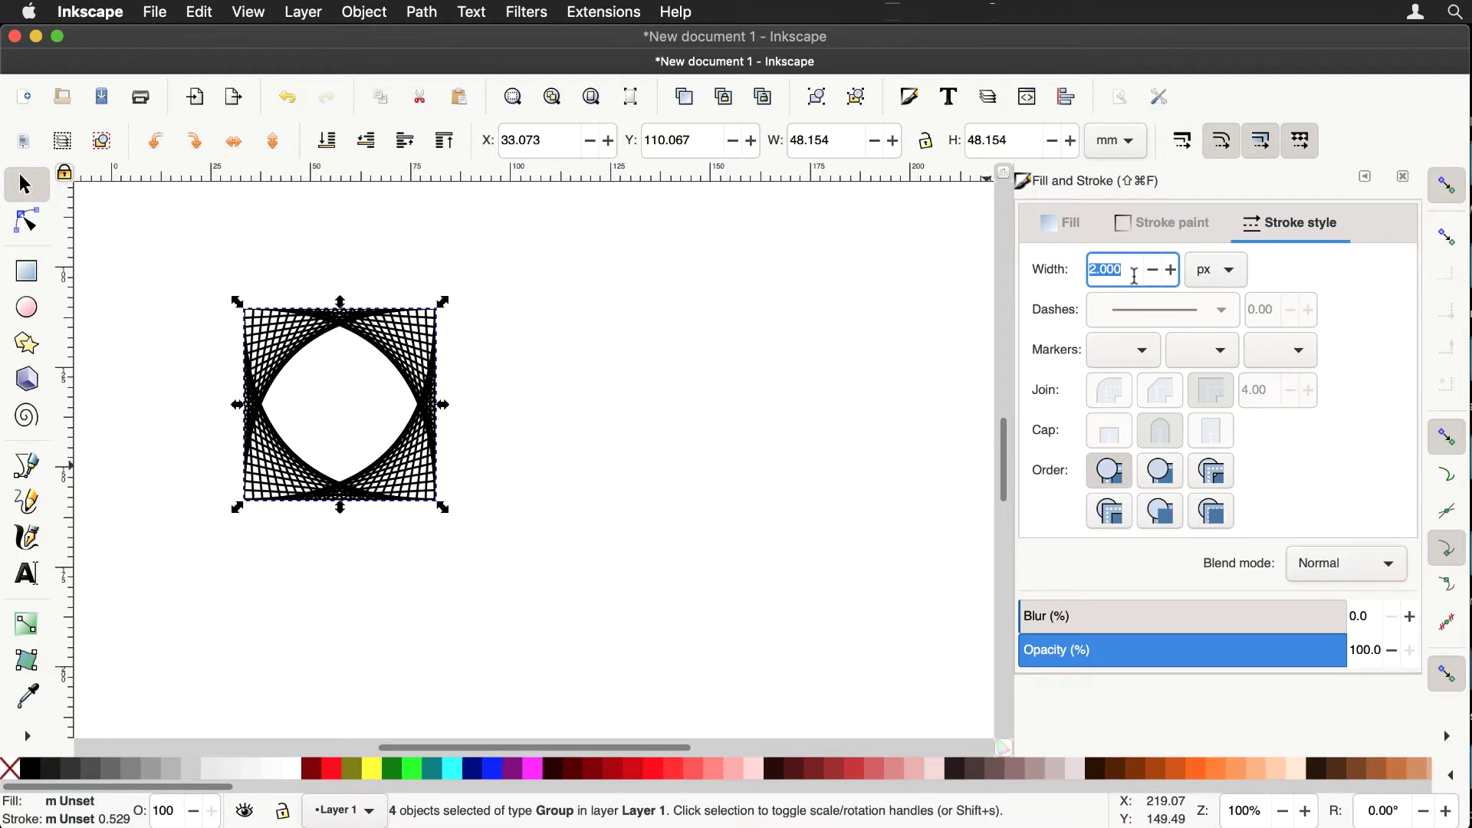
{"action": "type", "text": "1"}
{"action": "key", "text": "Return"}
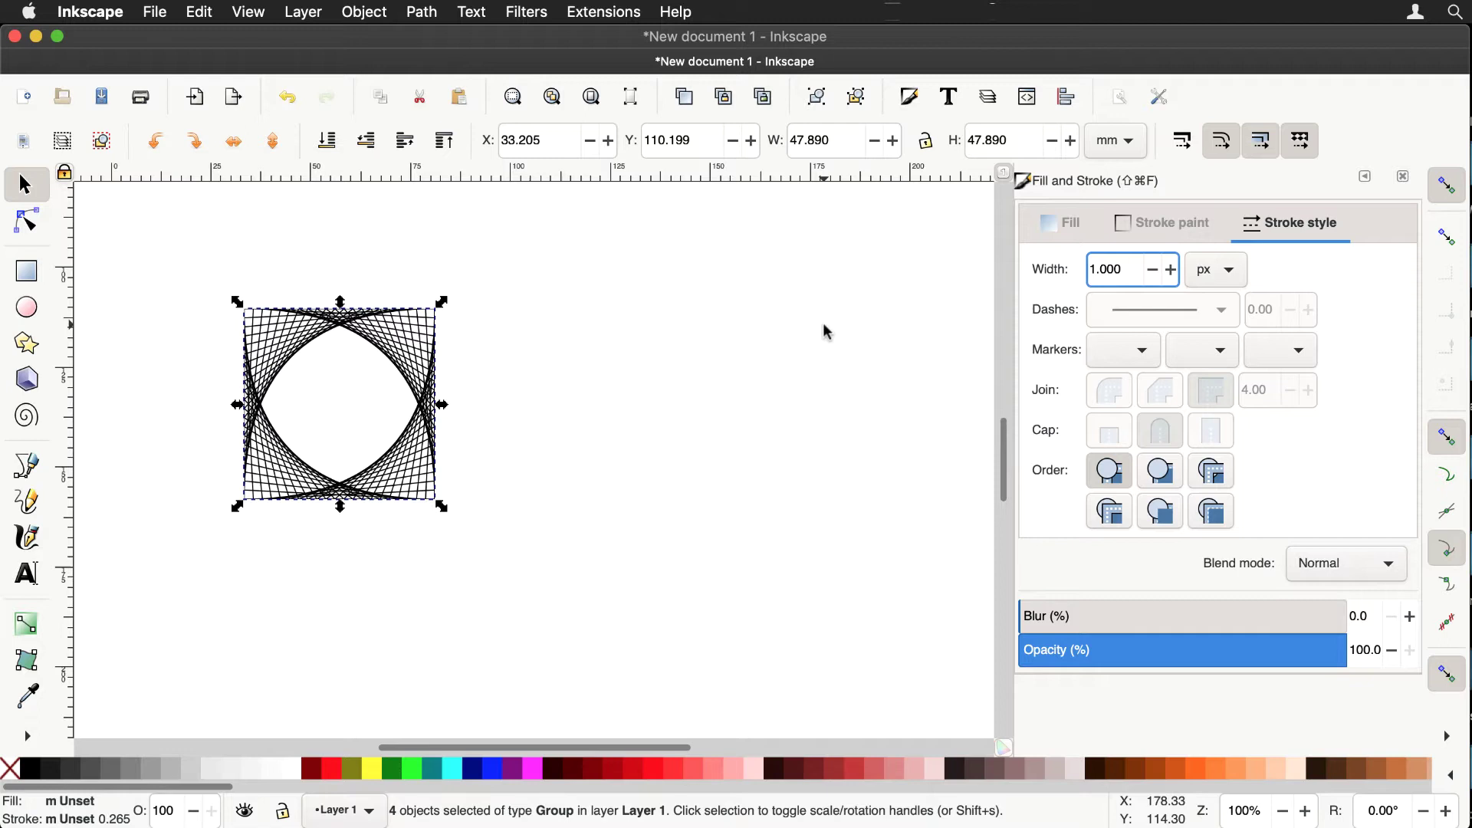
Step: Close Fill and Stroke and draw a 47.916 mm four-corner square polygon right of the pattern
{"action": "left_click", "coordinate": [1403, 183]}
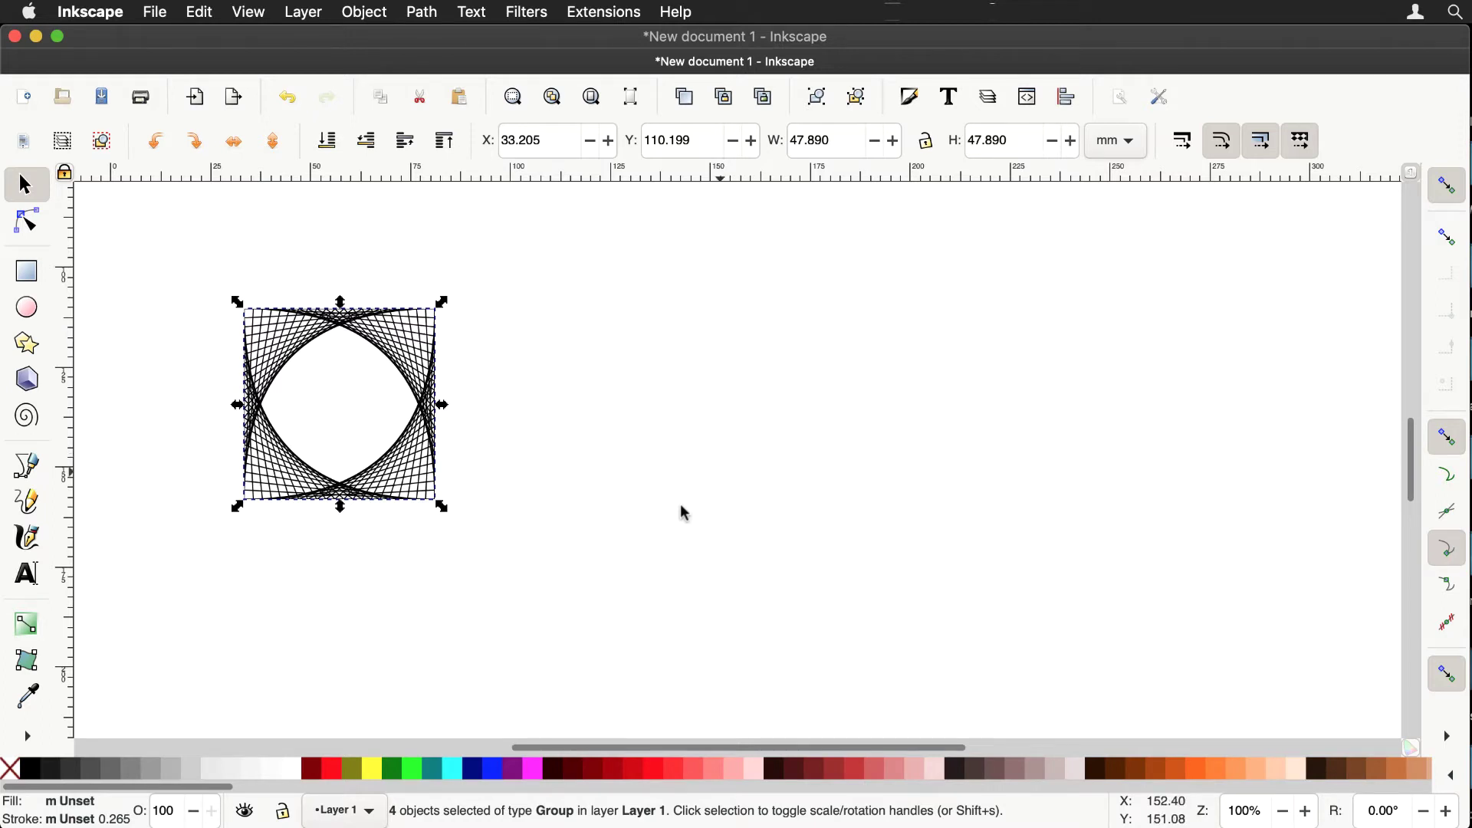
{"action": "left_click", "coordinate": [23, 347]}
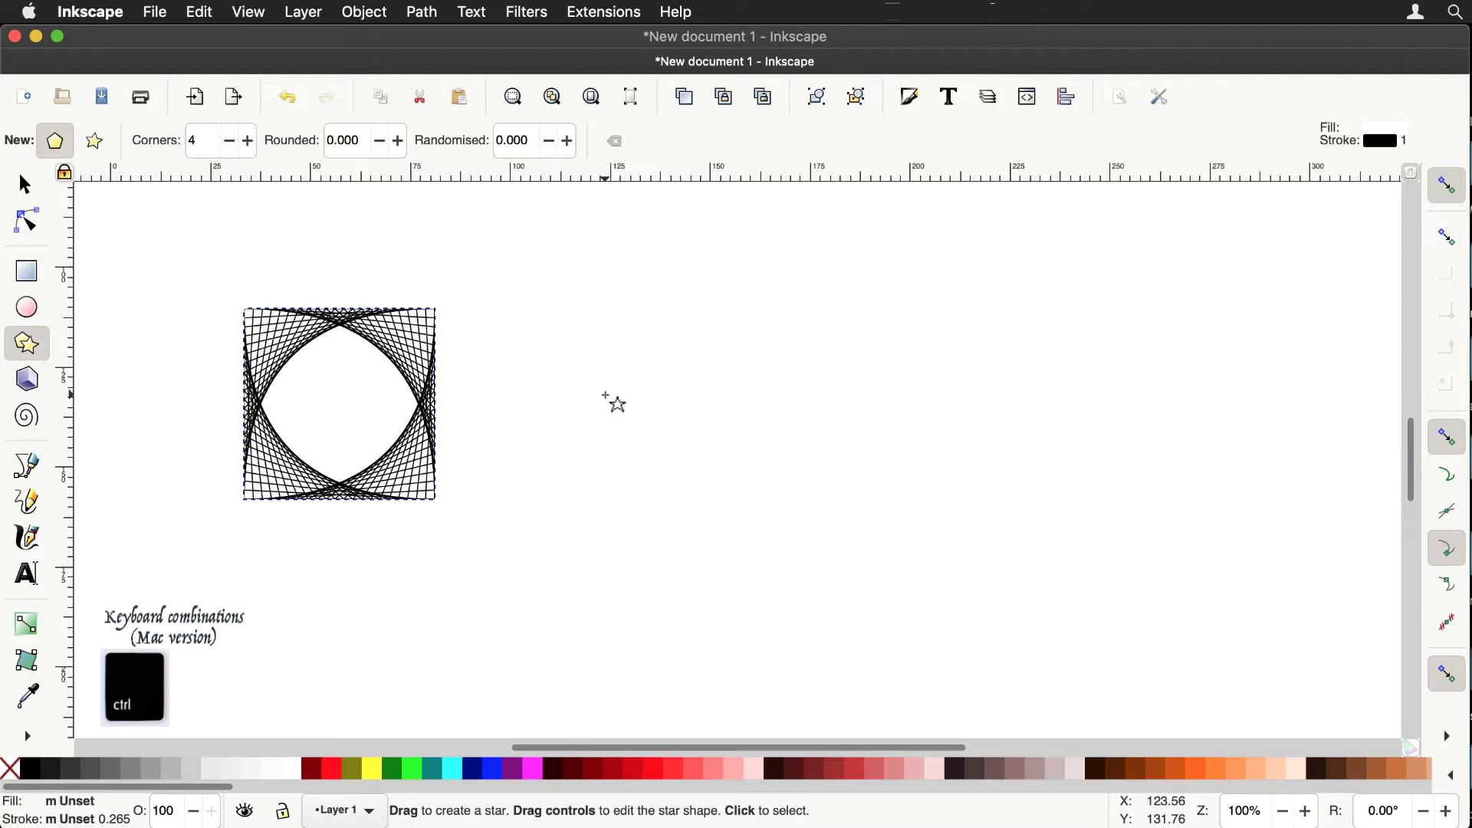
{"action": "left_click_drag", "start_coordinate": [605, 395], "coordinate": [703, 487]}
{"action": "key", "text": "s"}
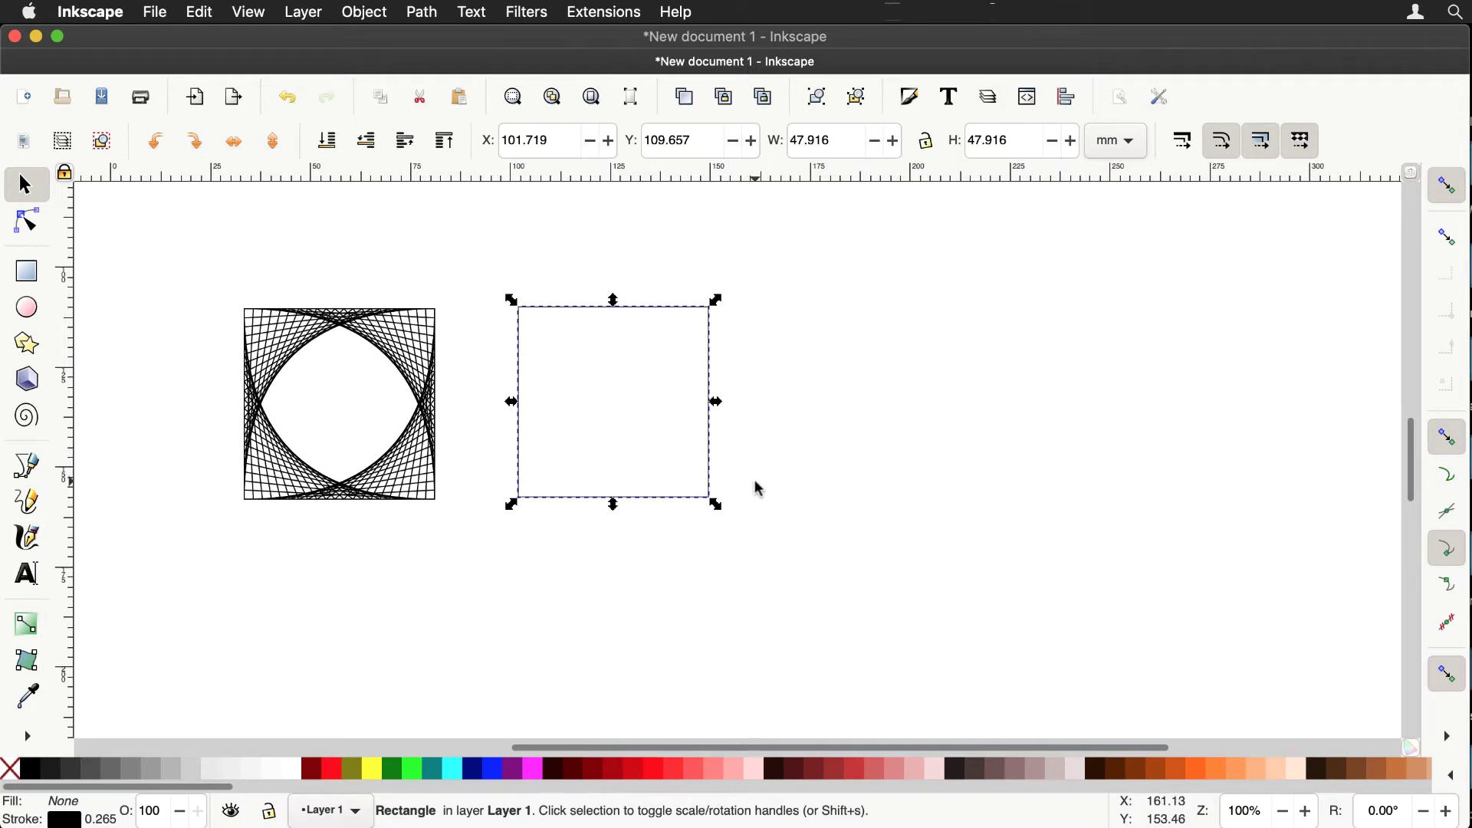
Step: Convert the square with Object to Path and step through its top-left, top-right and bottom-right nodes
{"action": "left_click", "coordinate": [424, 12]}
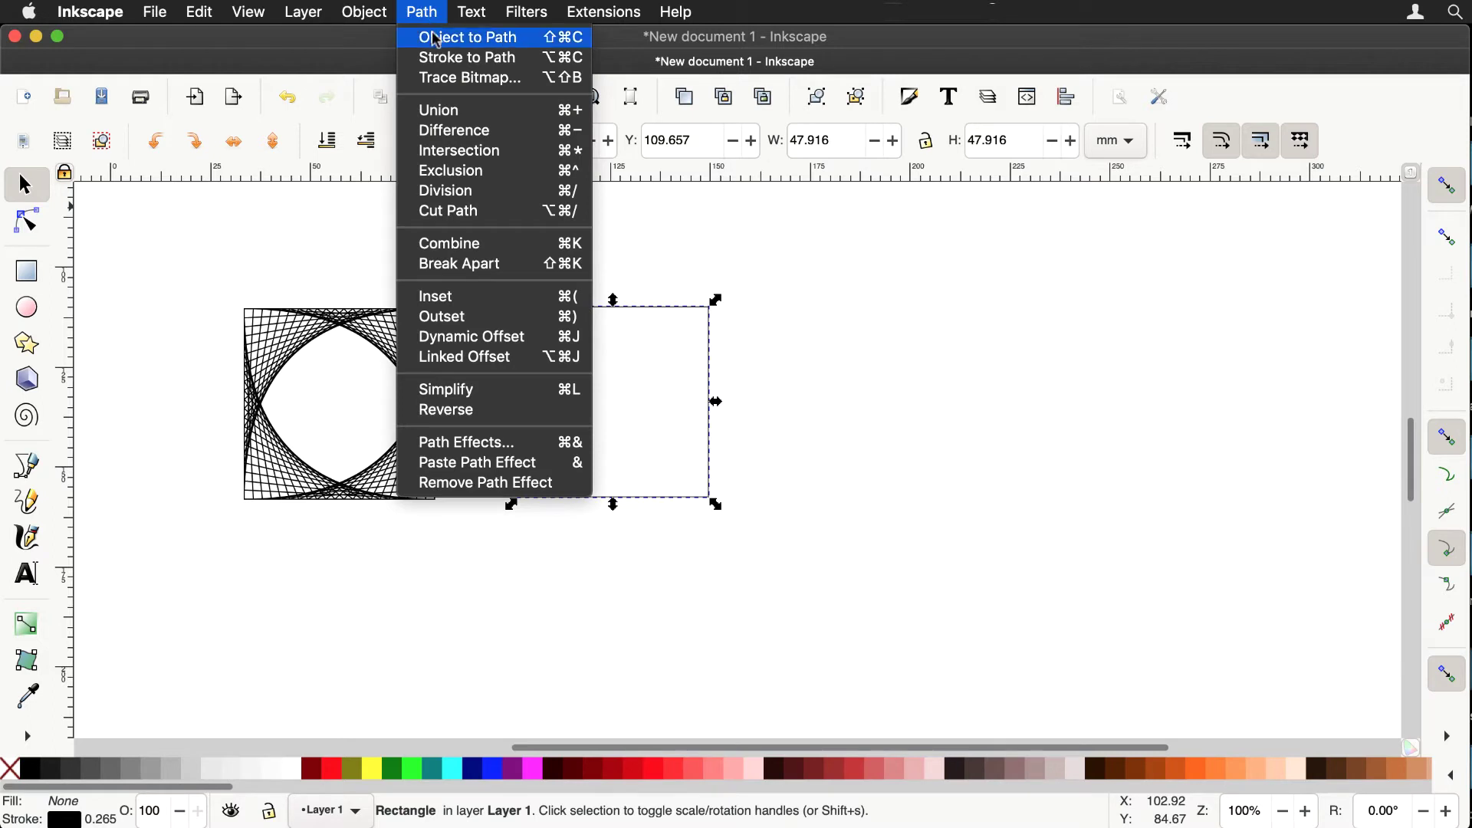
{"action": "left_click", "coordinate": [437, 39]}
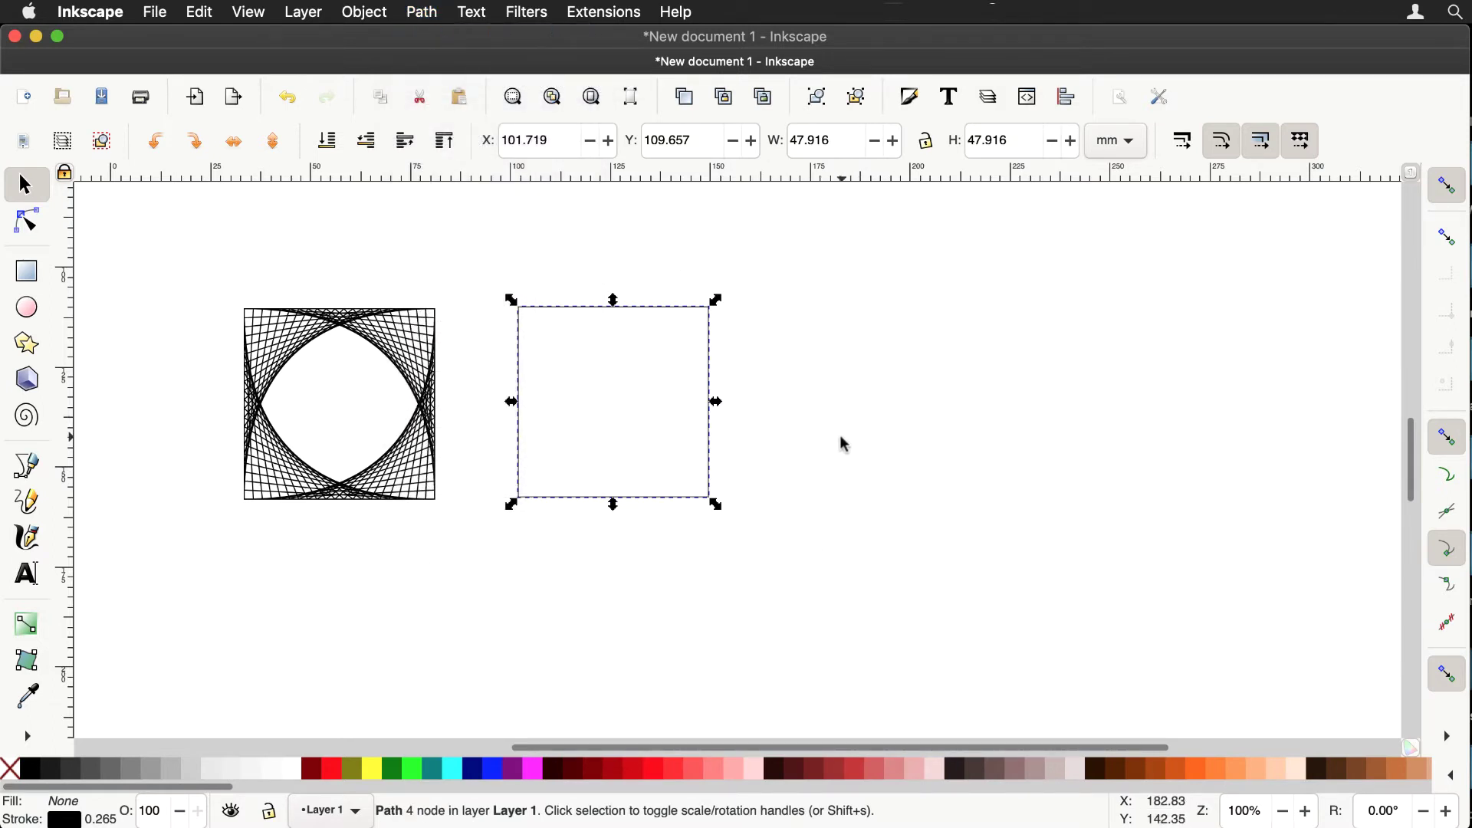
{"action": "left_click", "coordinate": [30, 222]}
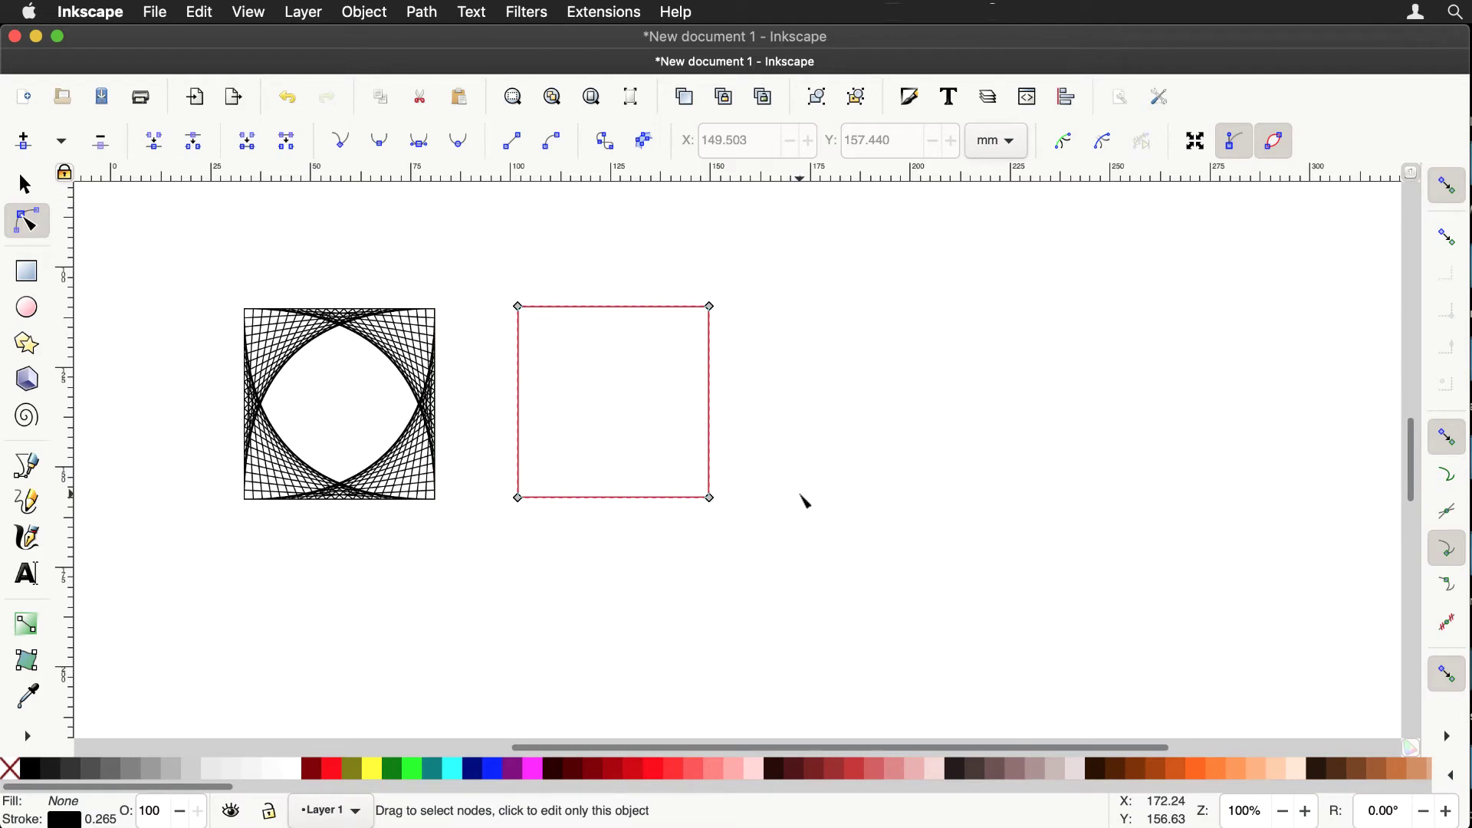
{"action": "key", "text": "Tab"}
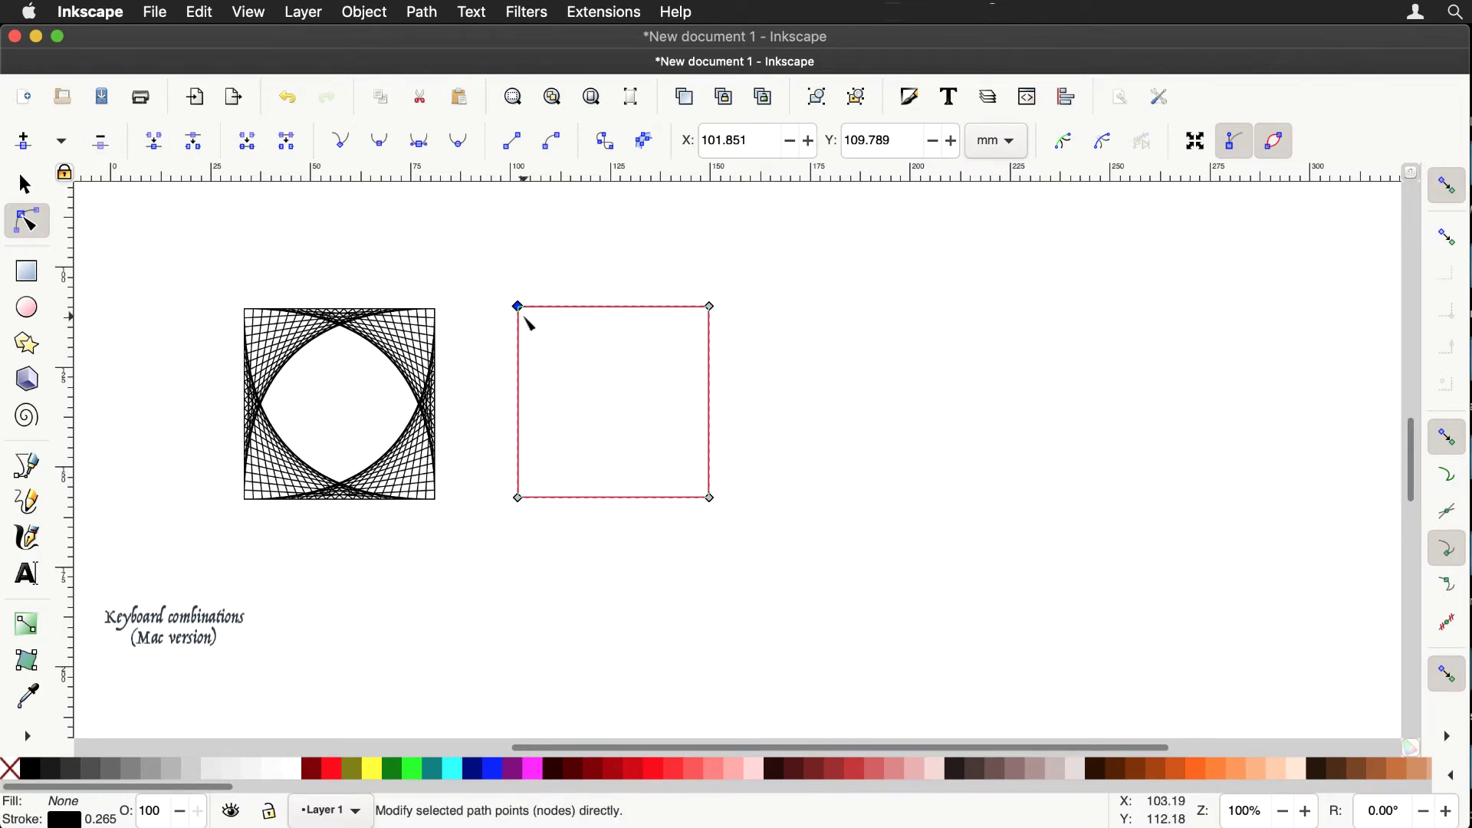
{"action": "key", "text": "Tab"}
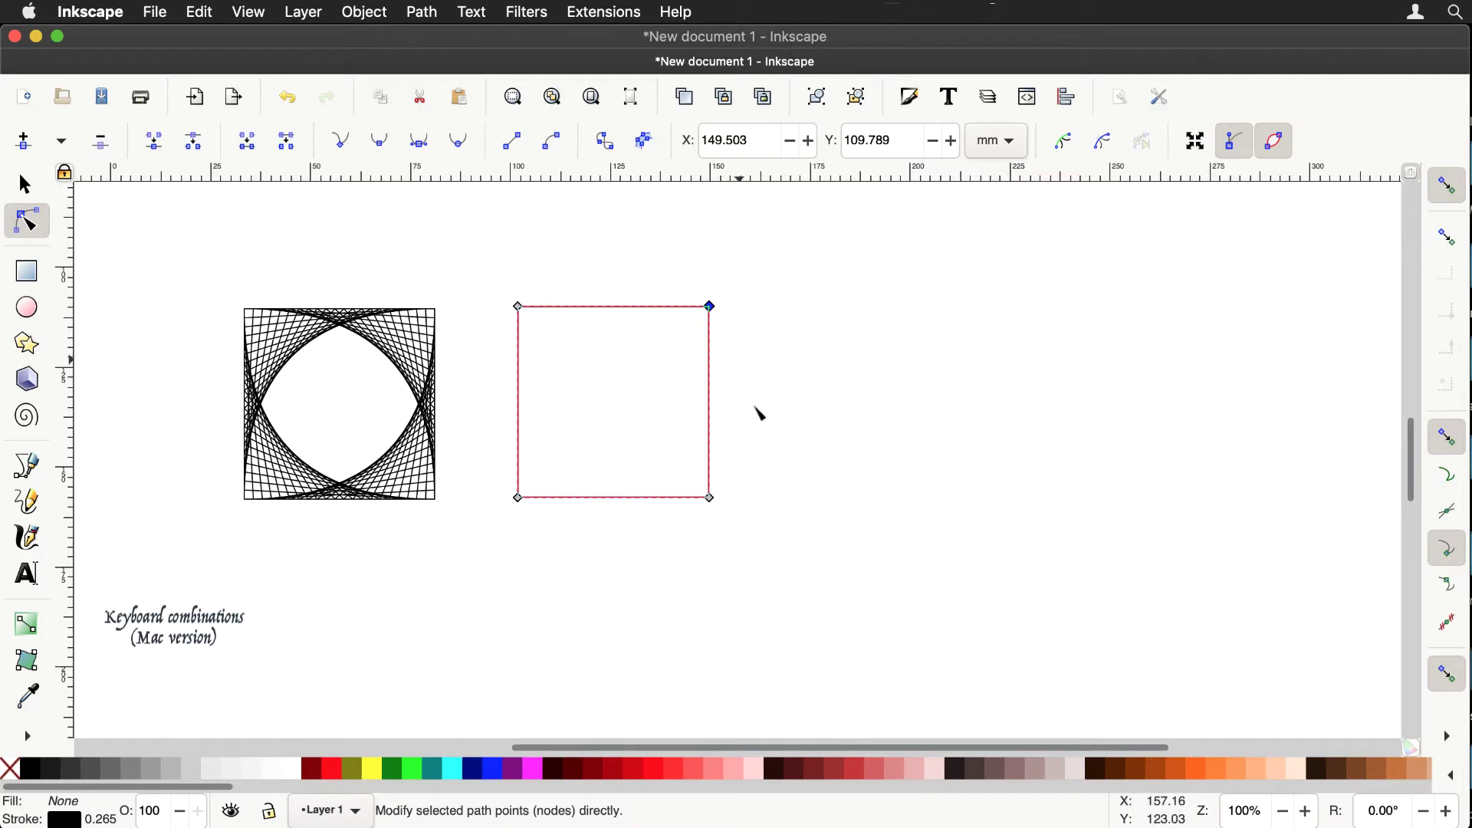
{"action": "key", "text": "Tab"}
{"action": "key", "text": "Tab"}
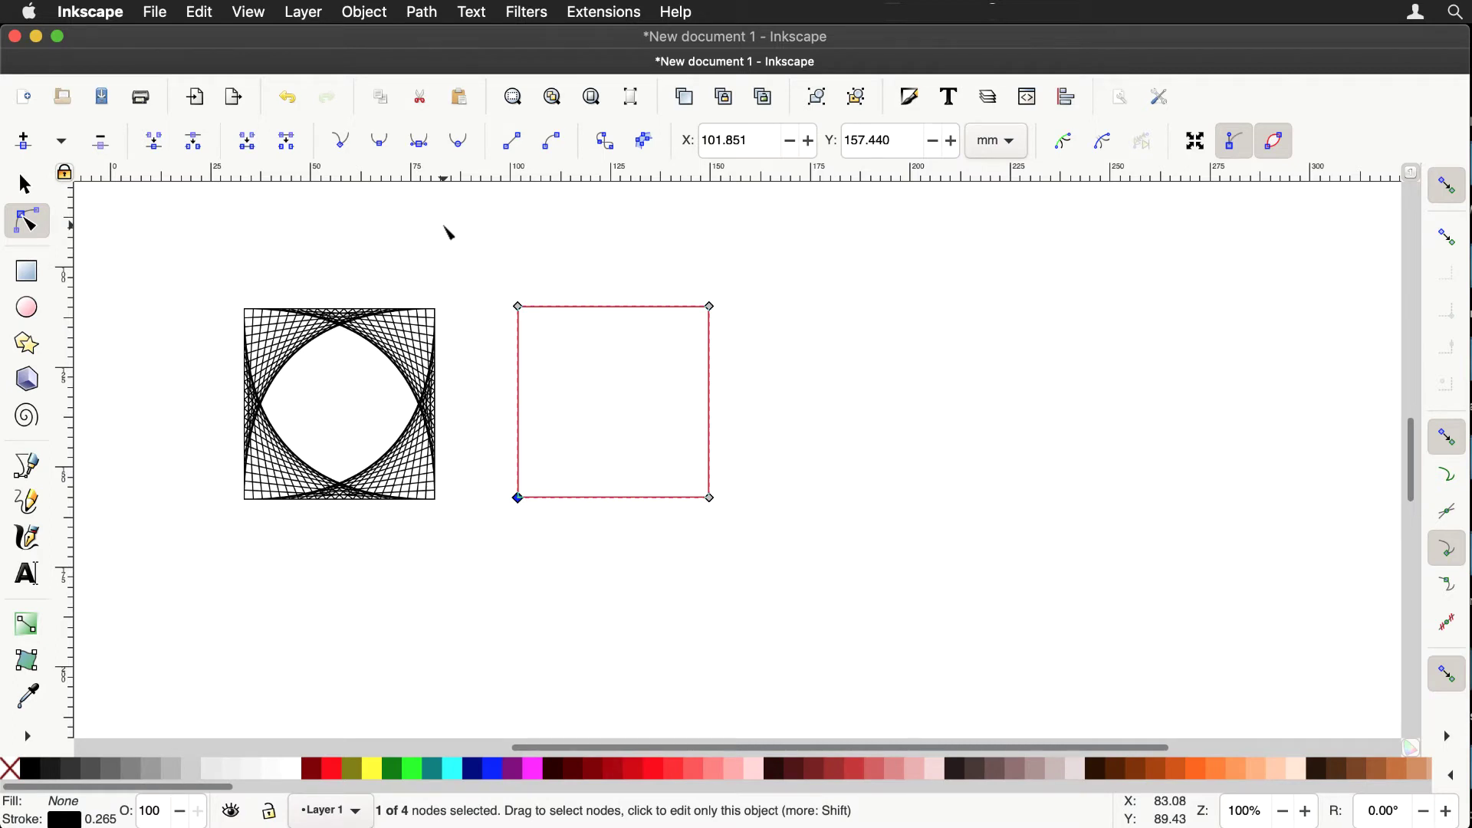
{"action": "left_click", "coordinate": [24, 186]}
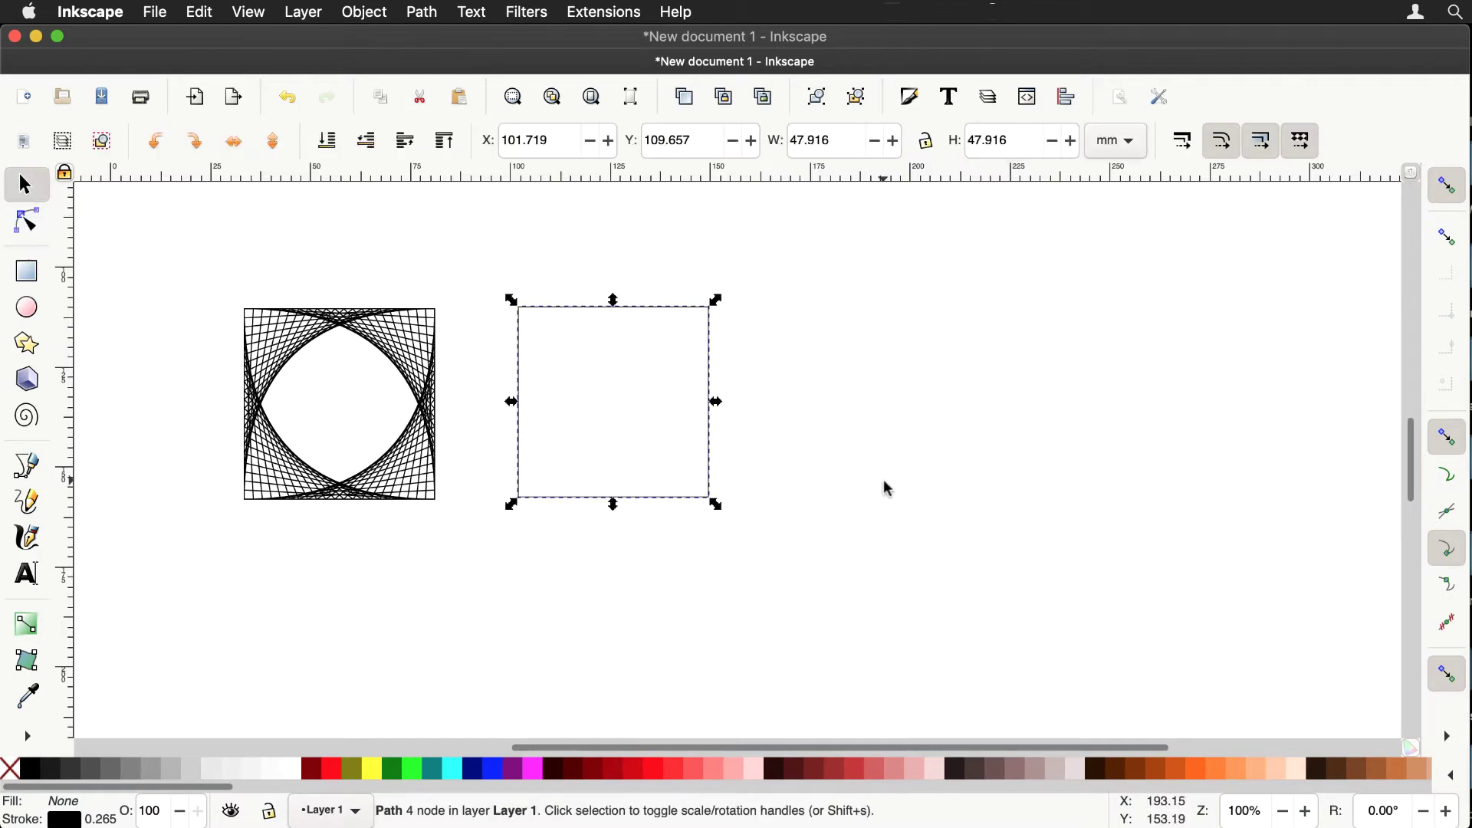
Step: Duplicate the square path, rotate the copy 90° clockwise, and step through its nodes to check the start corner
{"action": "key", "text": "super+d"}
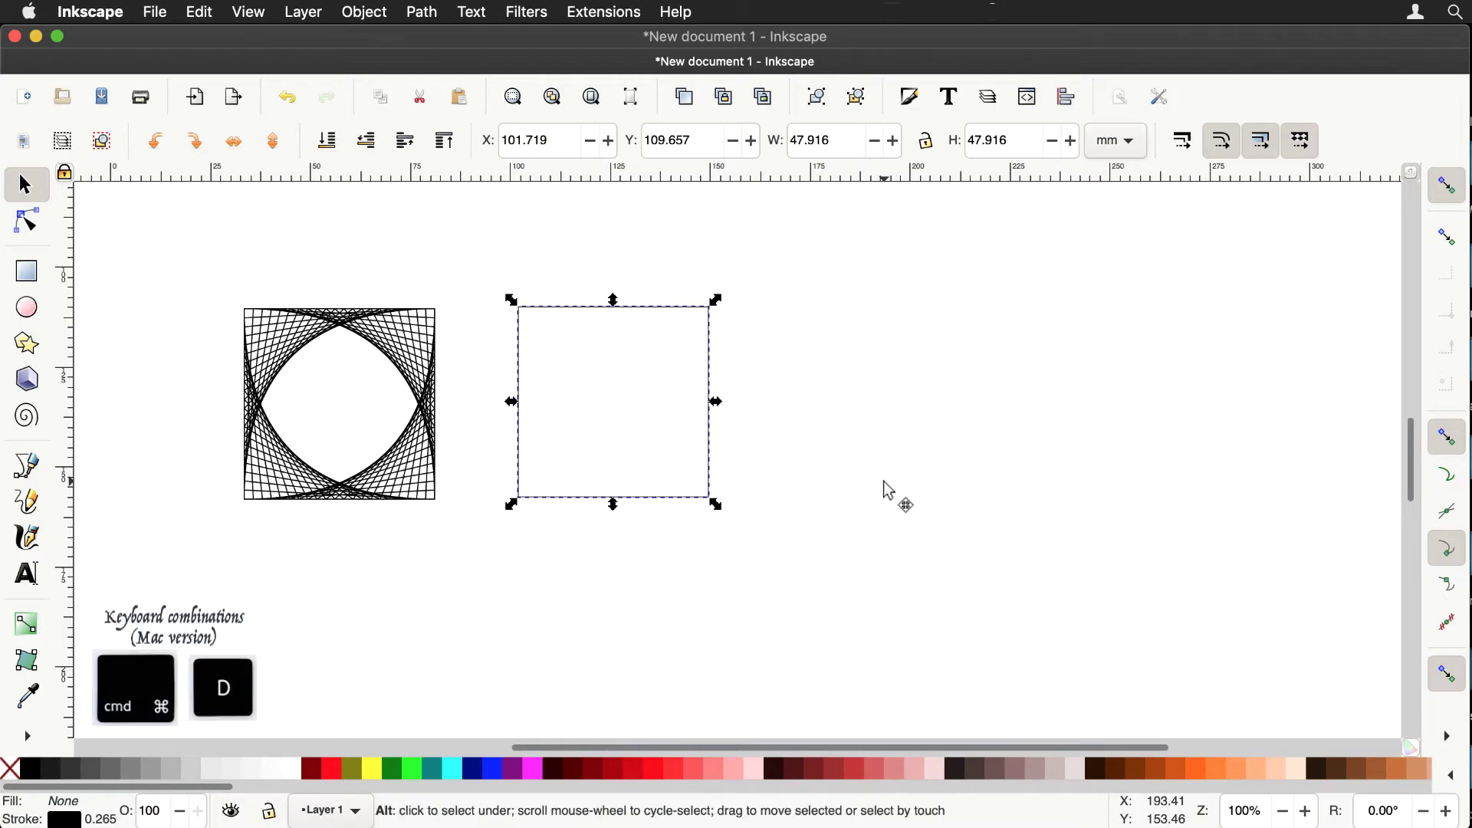
{"action": "left_click", "coordinate": [196, 143]}
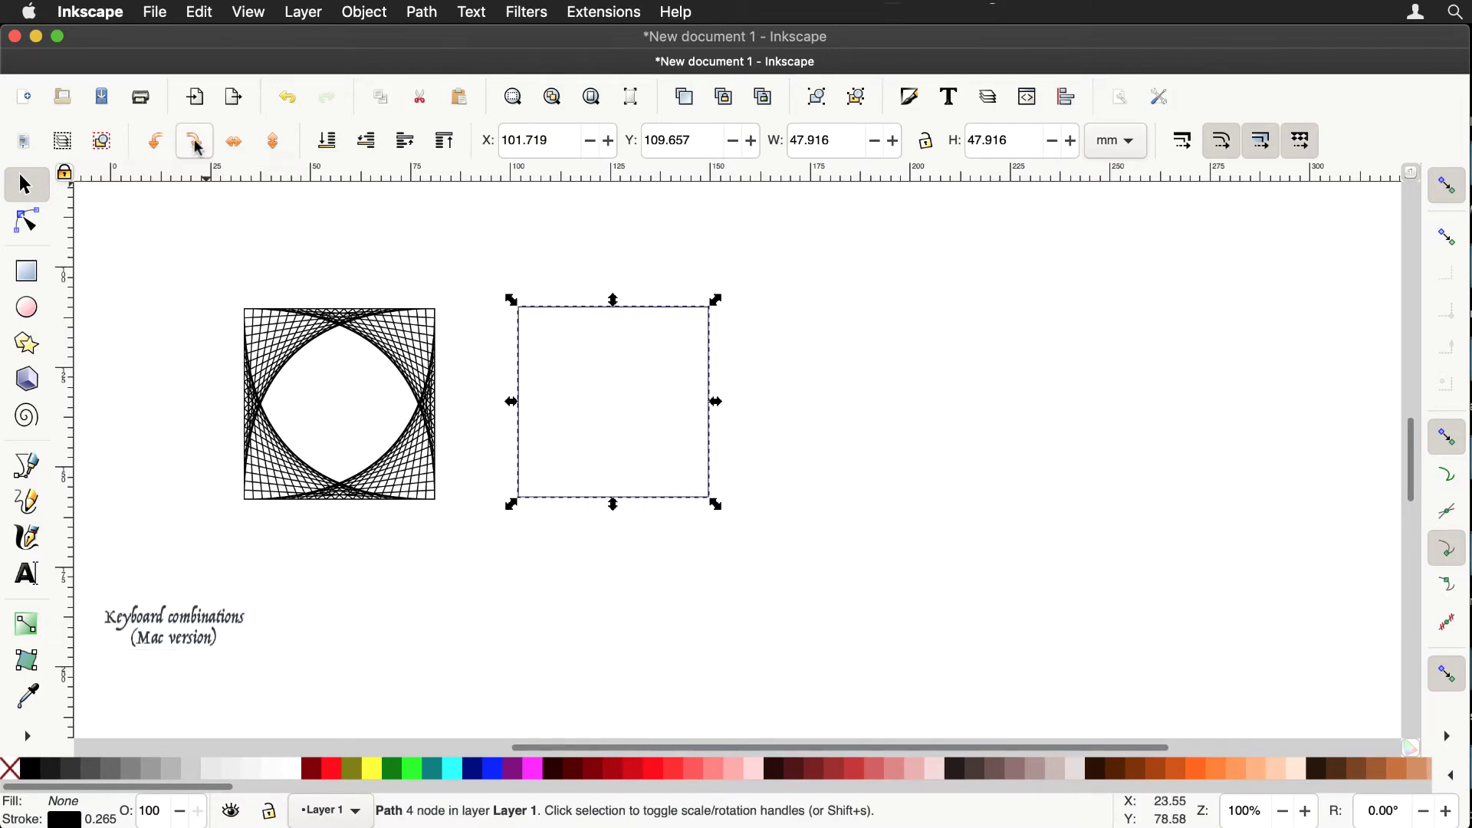
{"action": "left_click", "coordinate": [27, 221]}
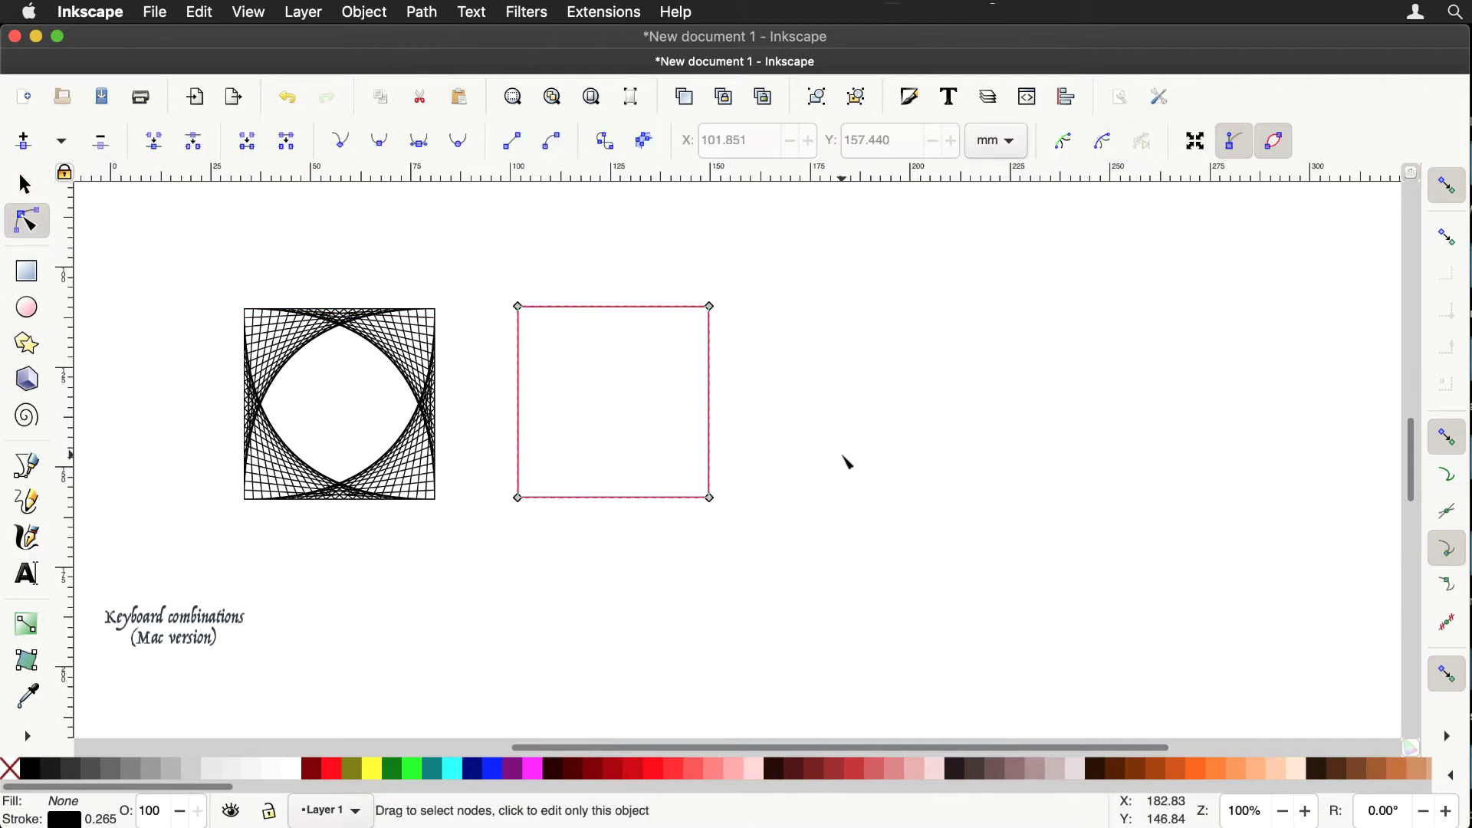
{"action": "key", "text": "Tab"}
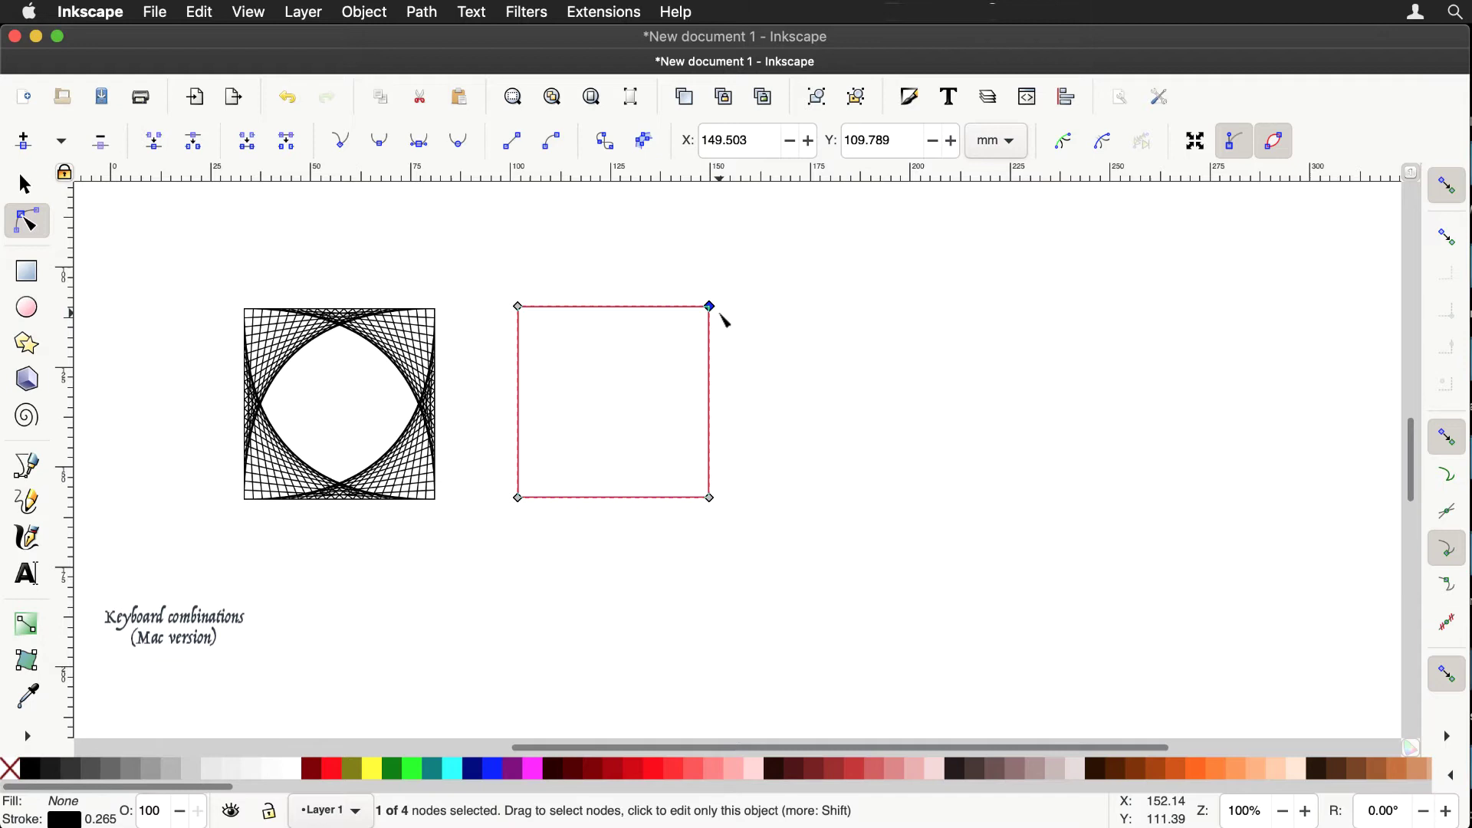
{"action": "key", "text": "Tab"}
{"action": "key", "text": "Tab"}
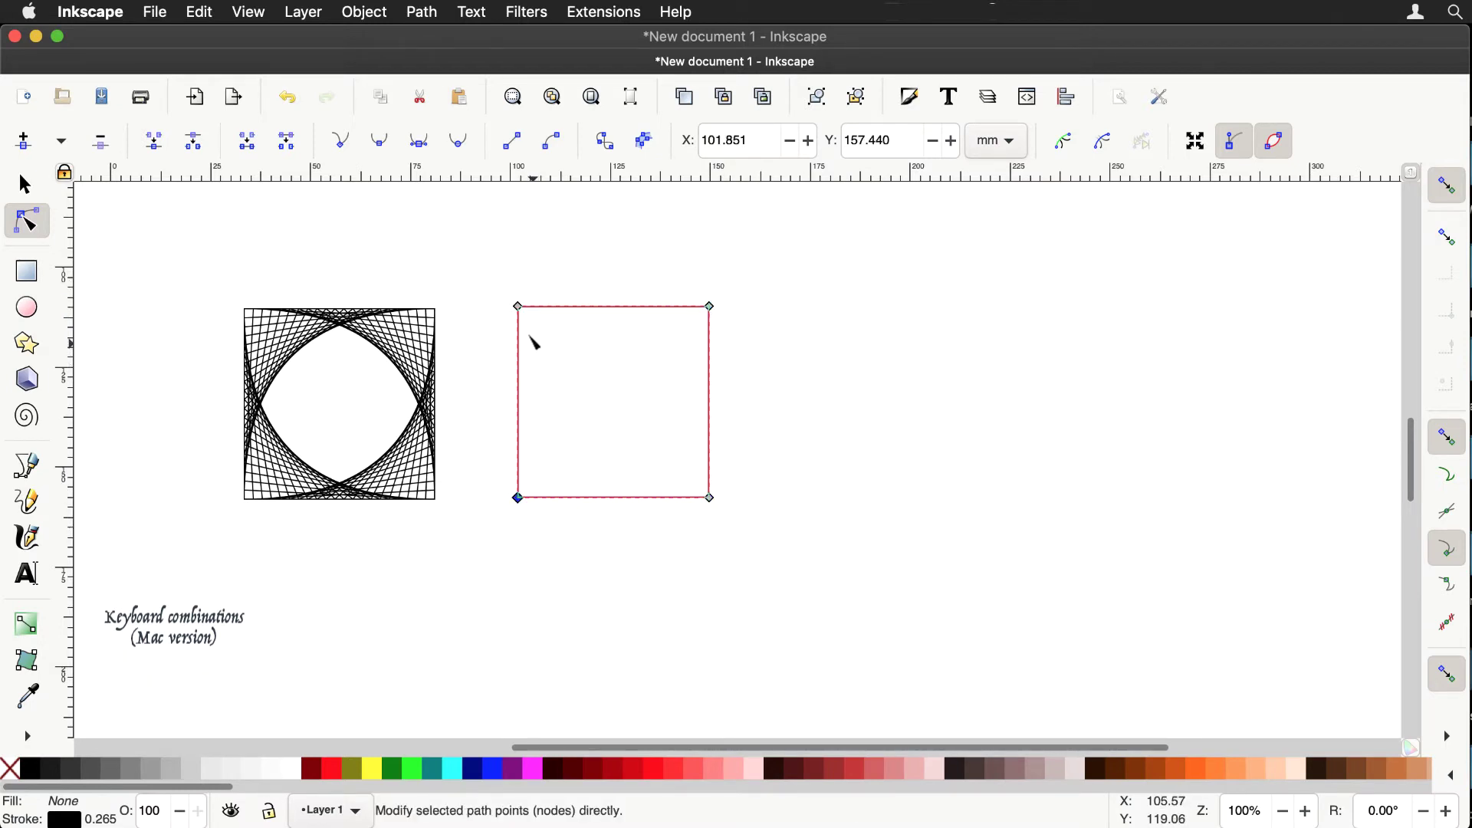
{"action": "key", "text": "Tab"}
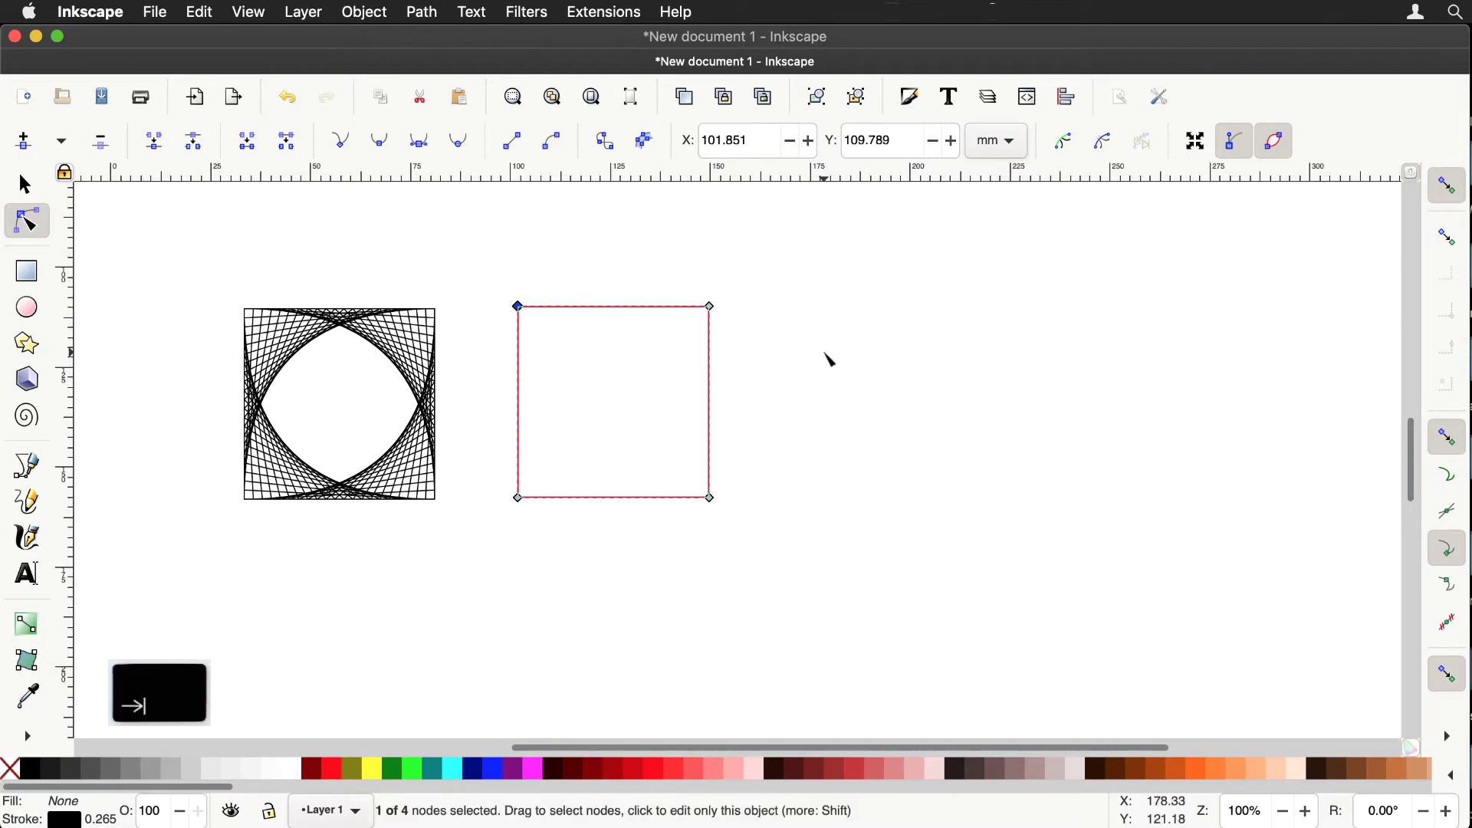
{"action": "left_click", "coordinate": [29, 192]}
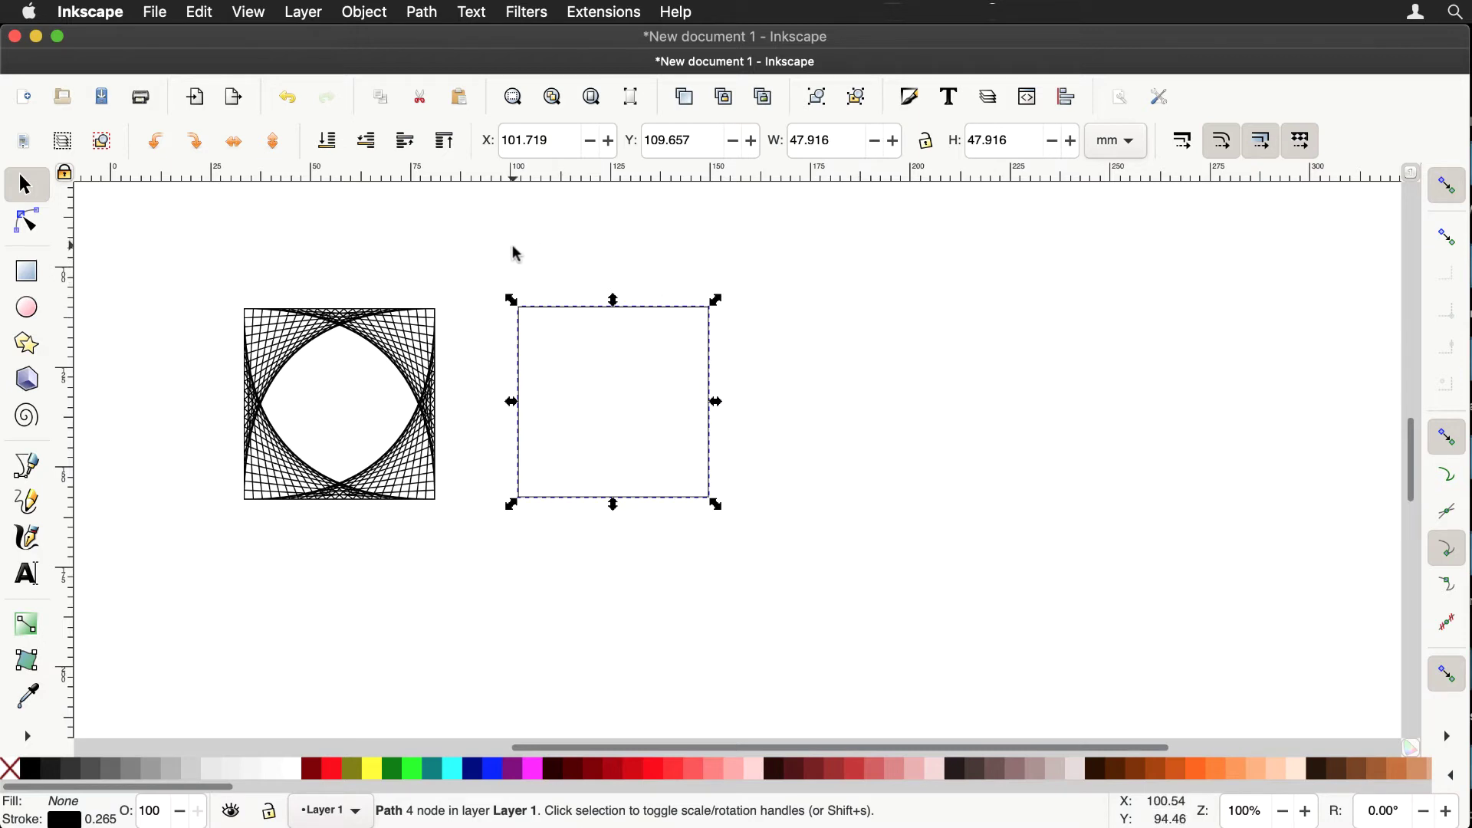
Step: Select both overlapping squares and apply a 20-step Interpolate between them
{"action": "left_click_drag", "start_coordinate": [490, 261], "coordinate": [770, 559]}
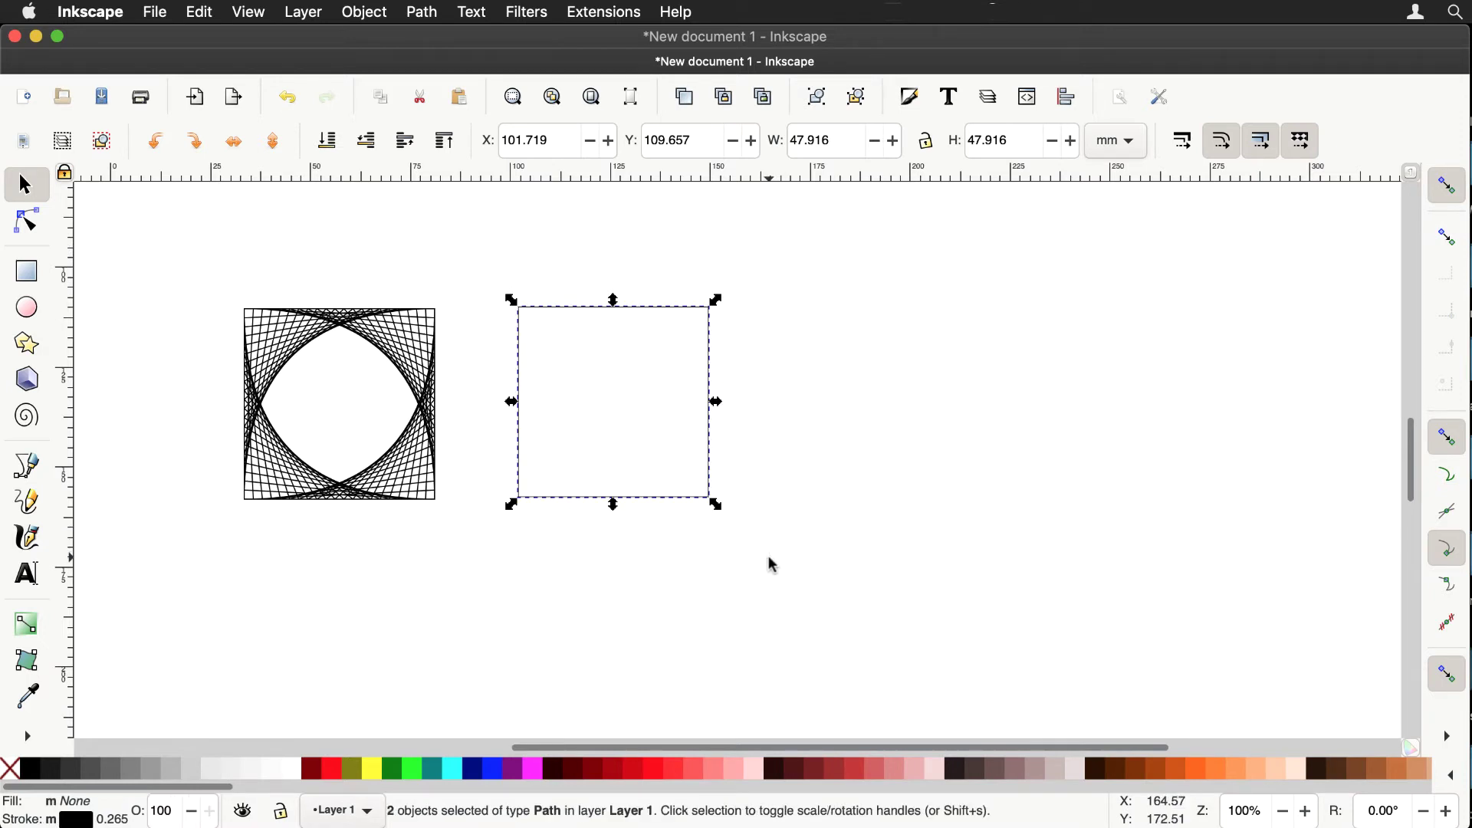
{"action": "left_click", "coordinate": [611, 13]}
{"action": "mouse_move", "coordinate": [658, 190]}
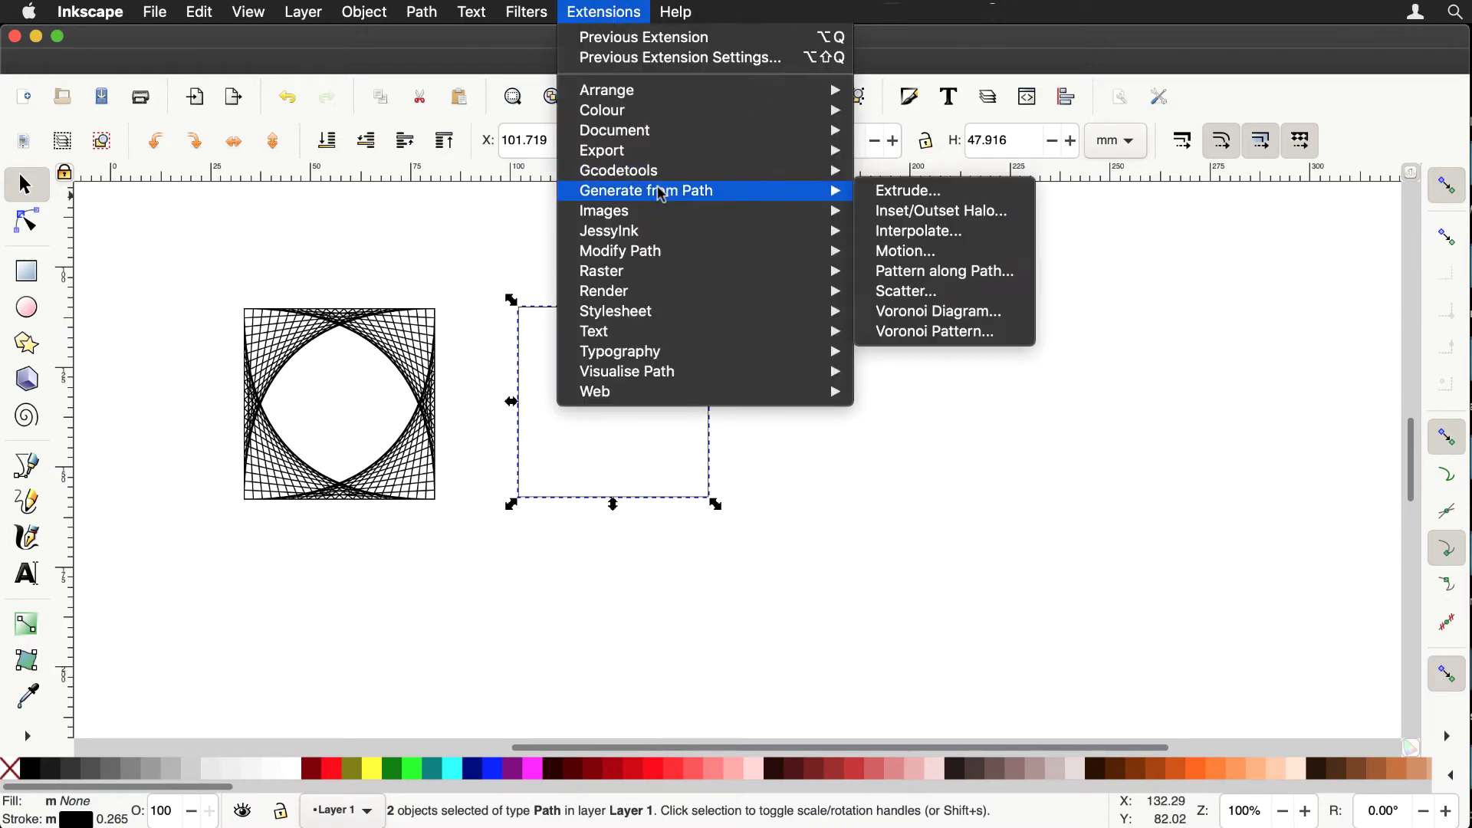
{"action": "left_click", "coordinate": [922, 244]}
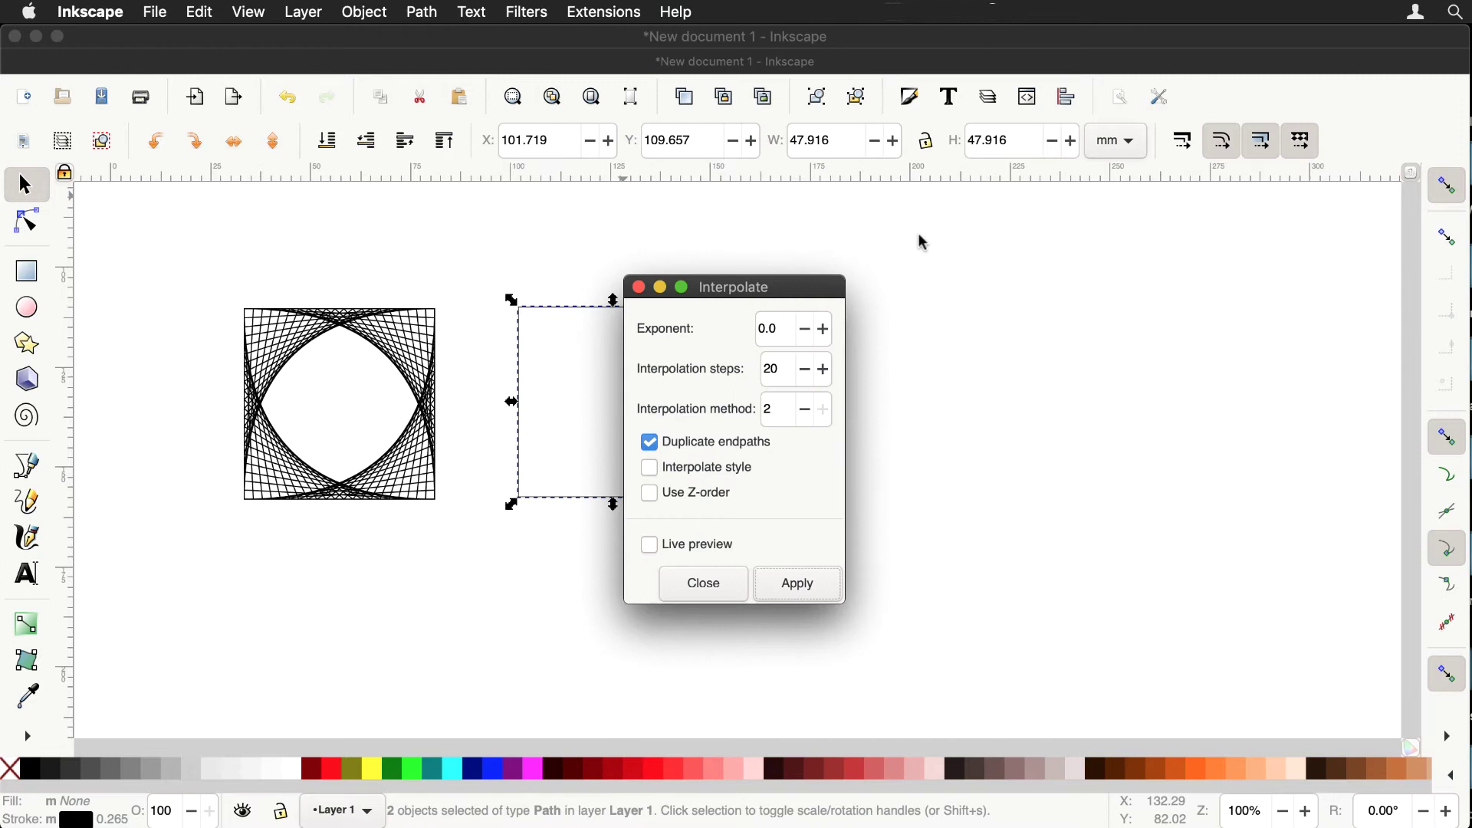
{"action": "left_click", "coordinate": [805, 589]}
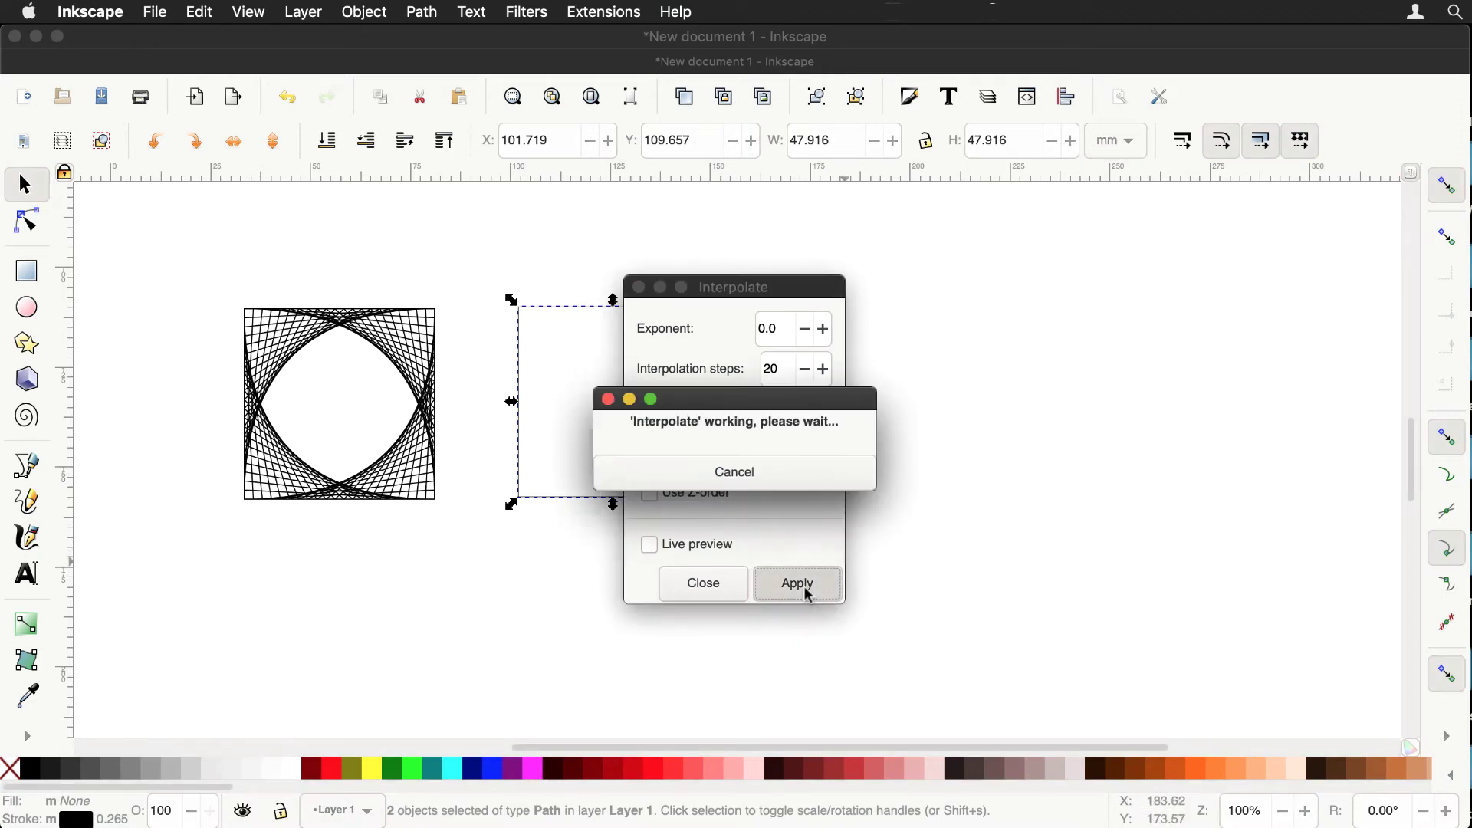
{"action": "left_click", "coordinate": [638, 288]}
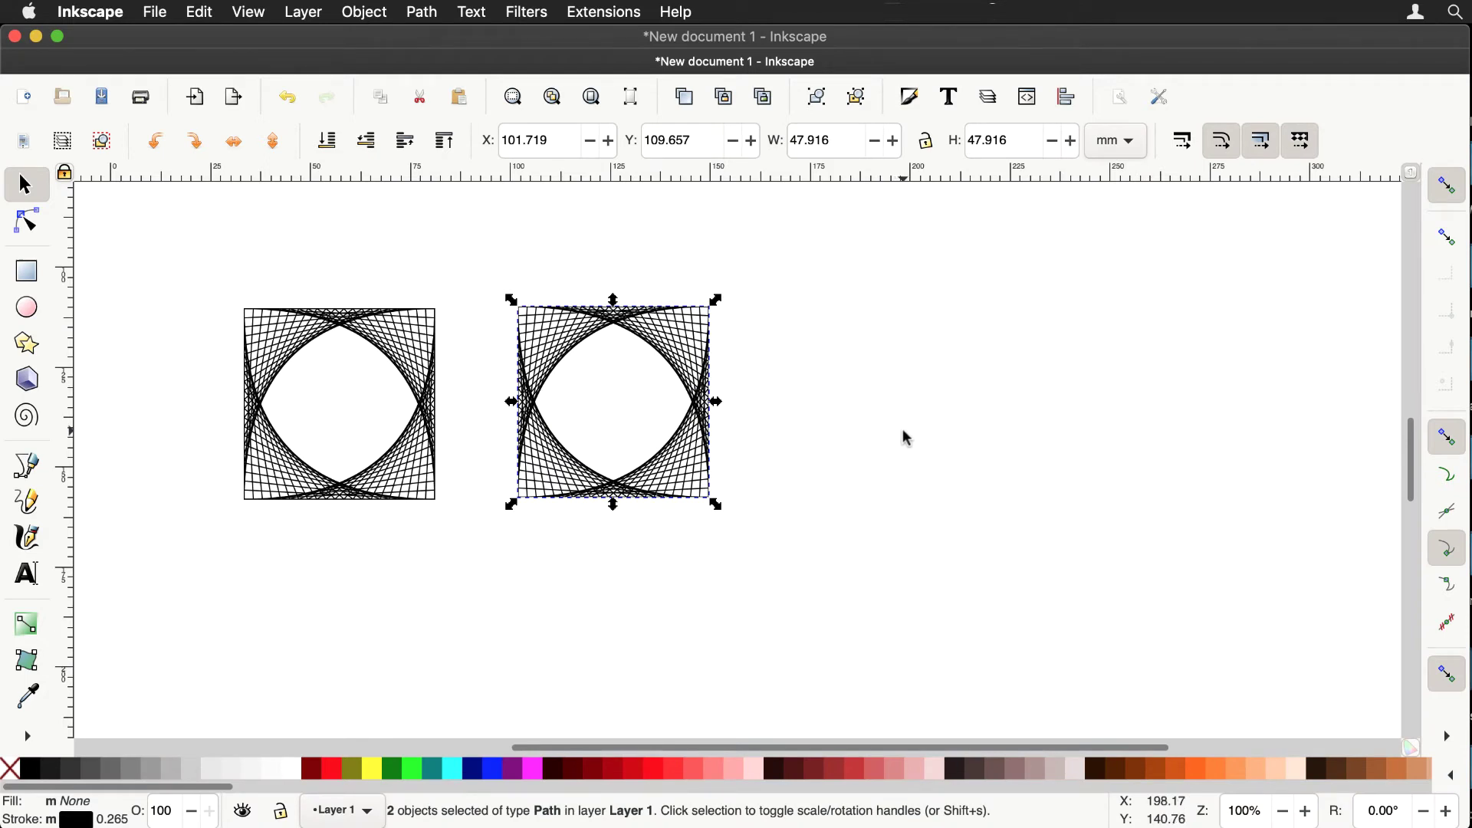
Step: Move the interpolated group aside, delete the old frame and plain square, then shift the group upper left
{"action": "key", "text": "ctrl+z"}
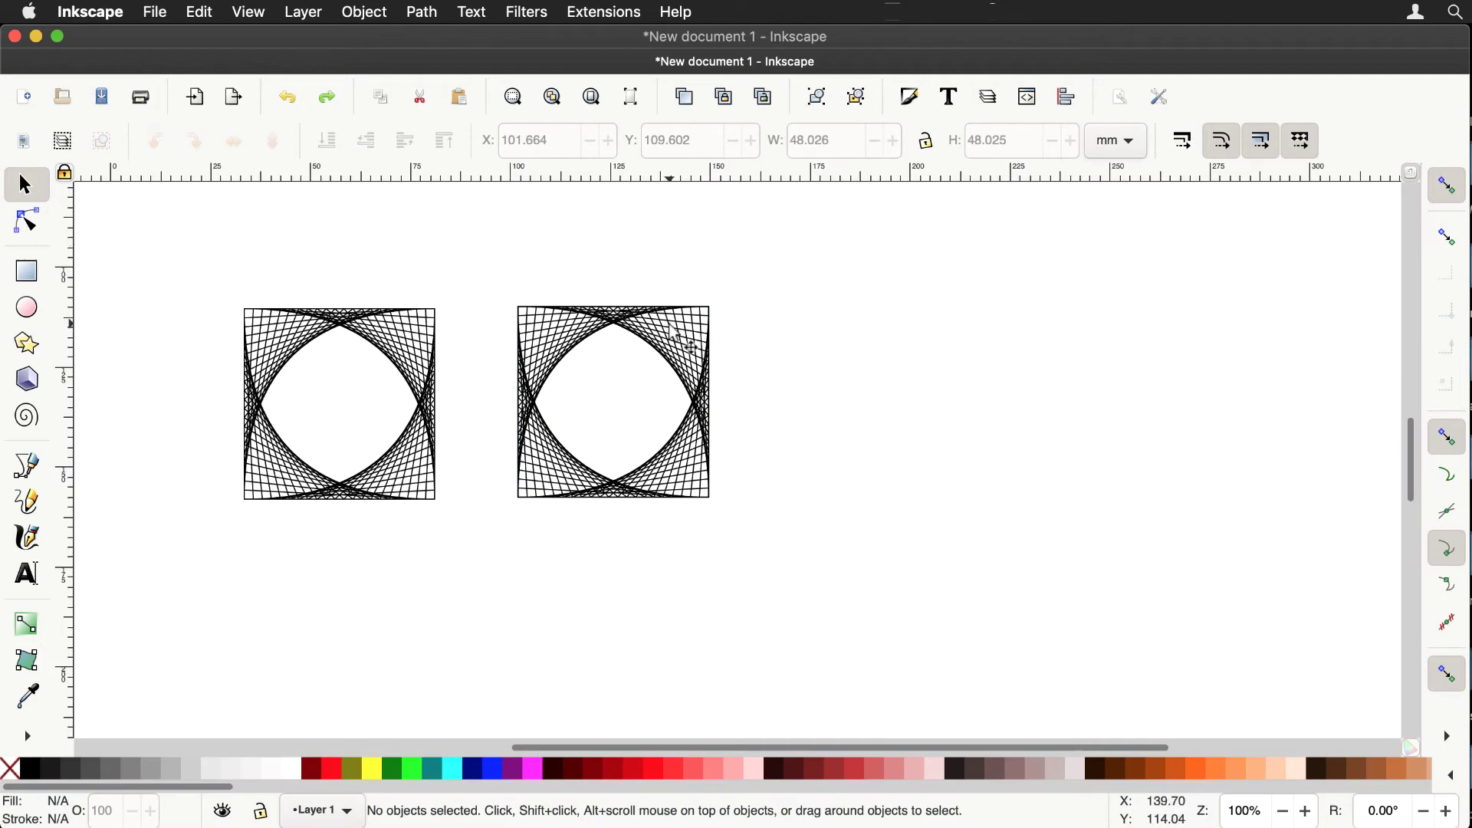
{"action": "left_click_drag", "start_coordinate": [673, 331], "coordinate": [996, 320]}
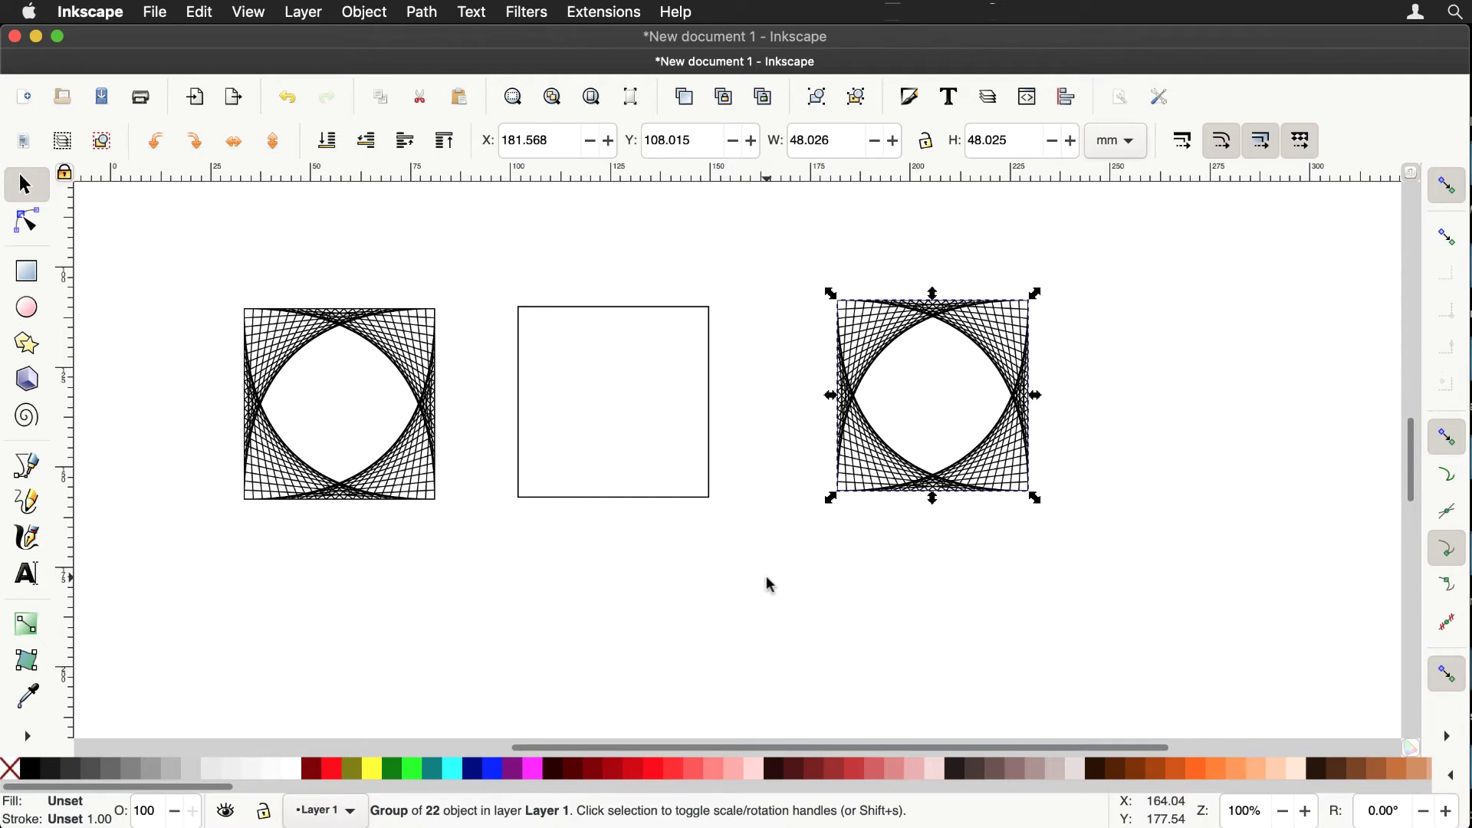
{"action": "left_click_drag", "start_coordinate": [204, 261], "coordinate": [748, 561]}
{"action": "key", "text": "Delete"}
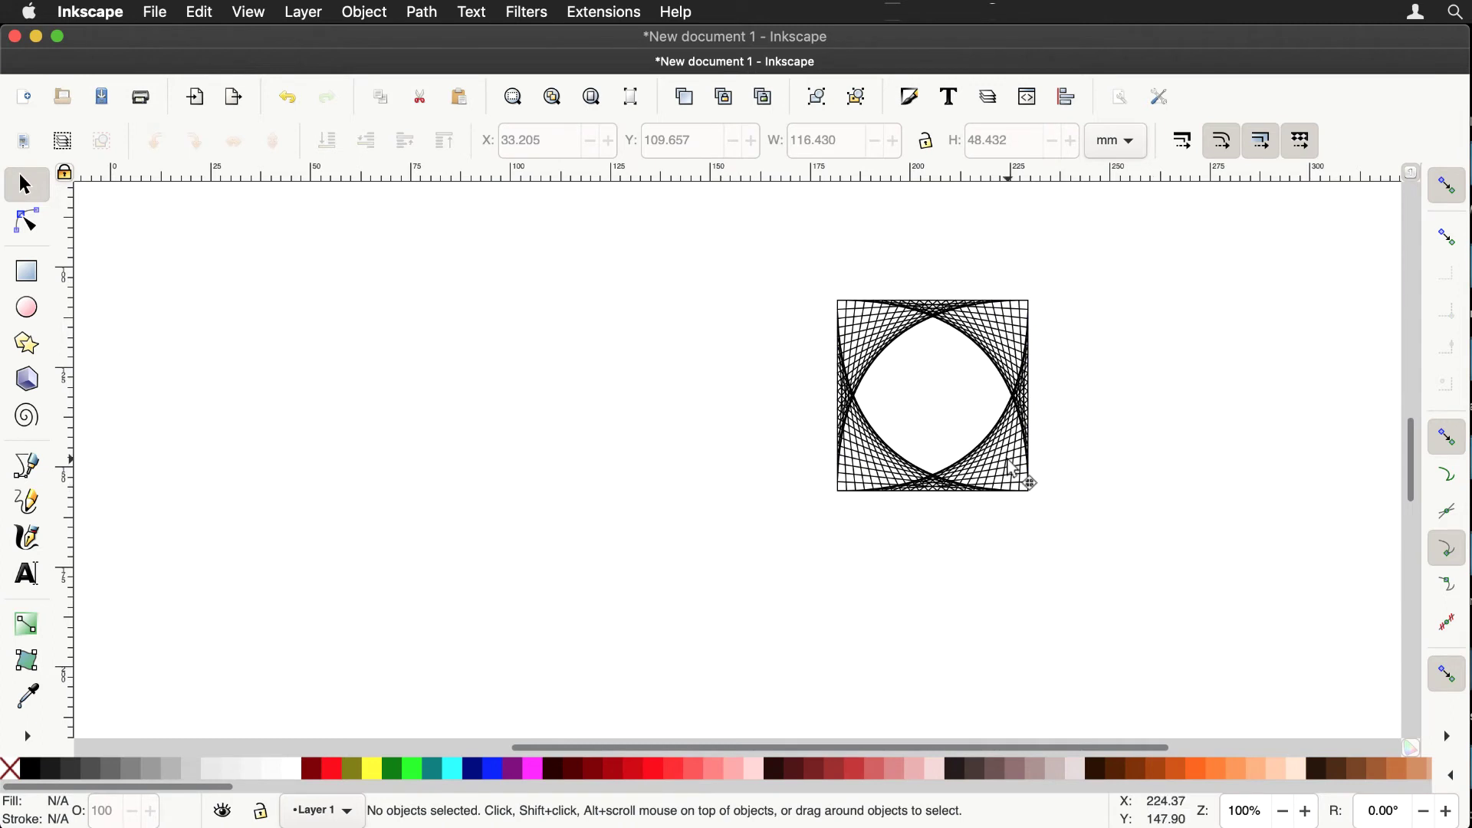
{"action": "left_click_drag", "start_coordinate": [1005, 460], "coordinate": [543, 424]}
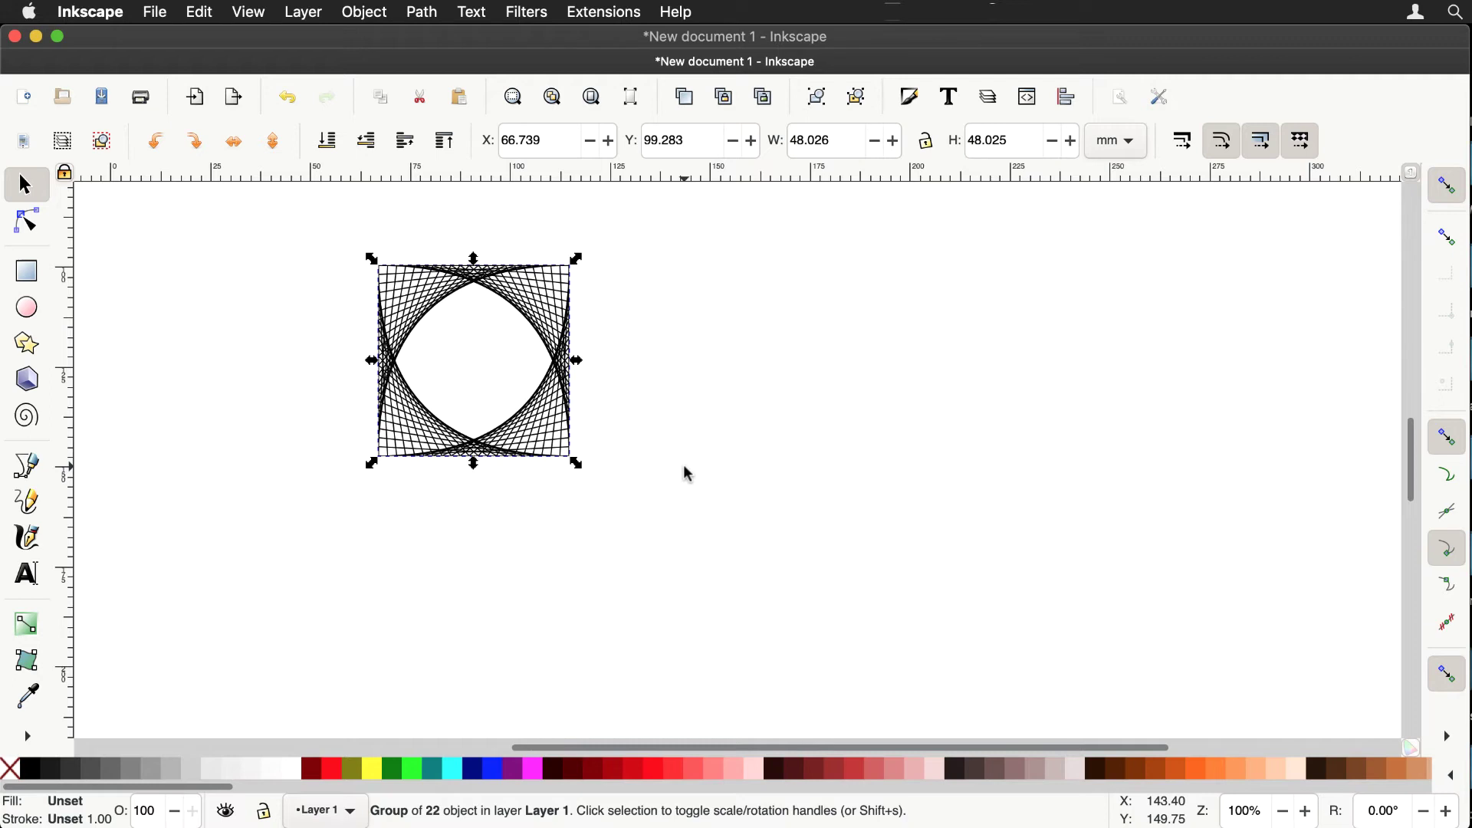
Step: Duplicate the string-art group and snap the copy edge to edge on its right
{"action": "key", "text": "super+d"}
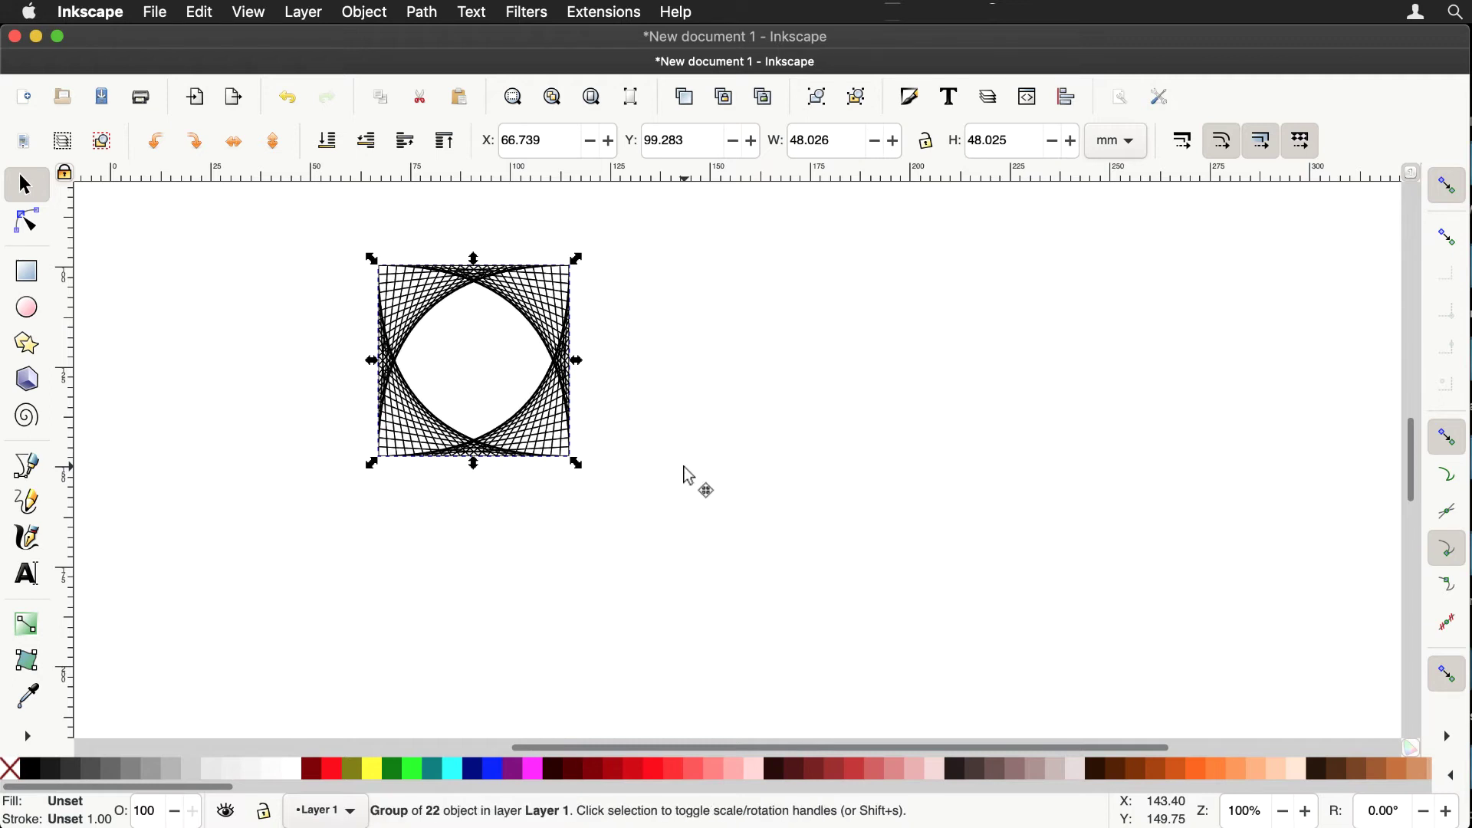
{"action": "left_click_drag", "start_coordinate": [578, 329], "coordinate": [826, 322]}
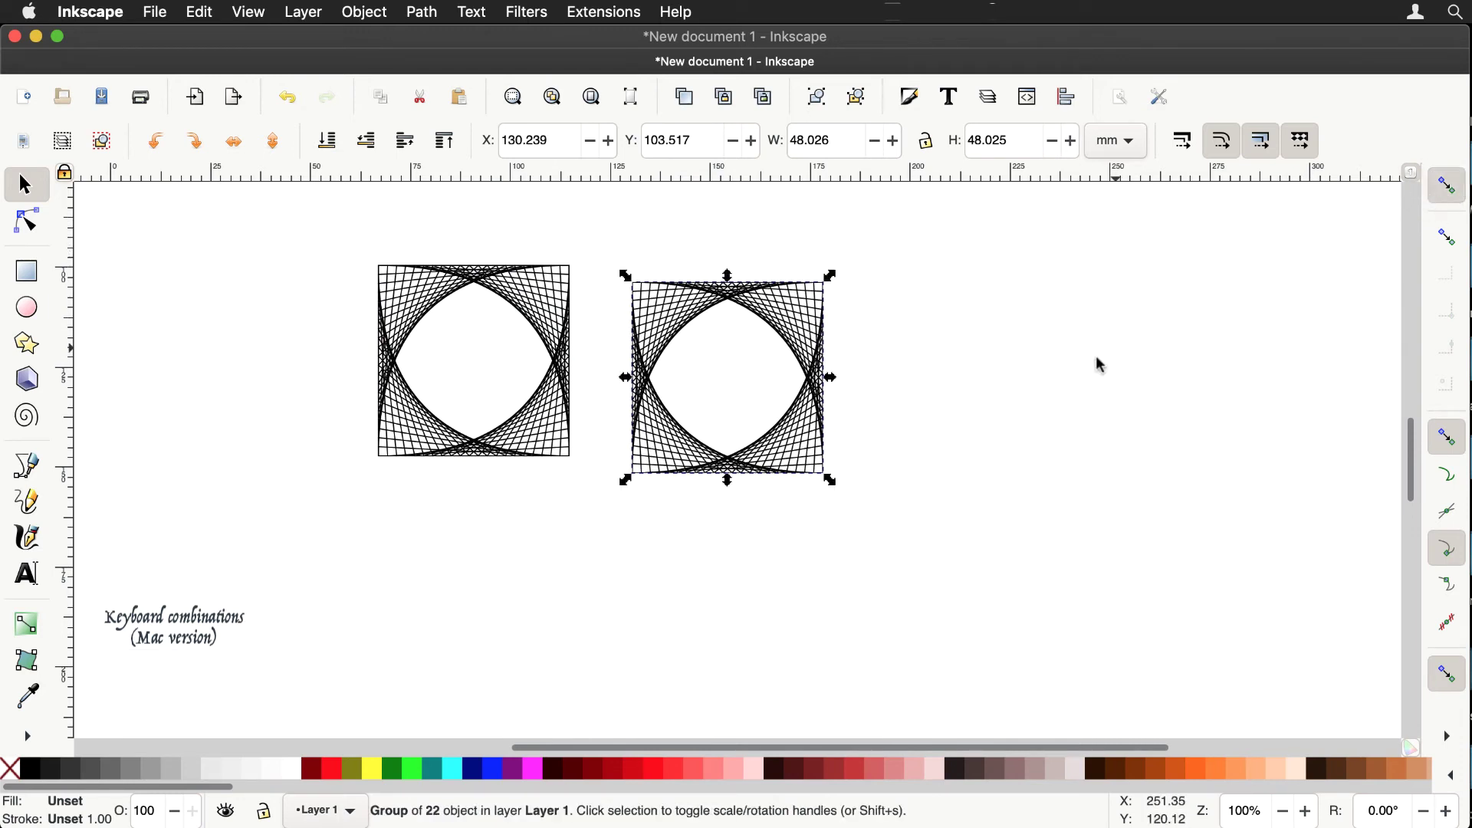
{"action": "left_click_drag", "start_coordinate": [819, 369], "coordinate": [755, 351]}
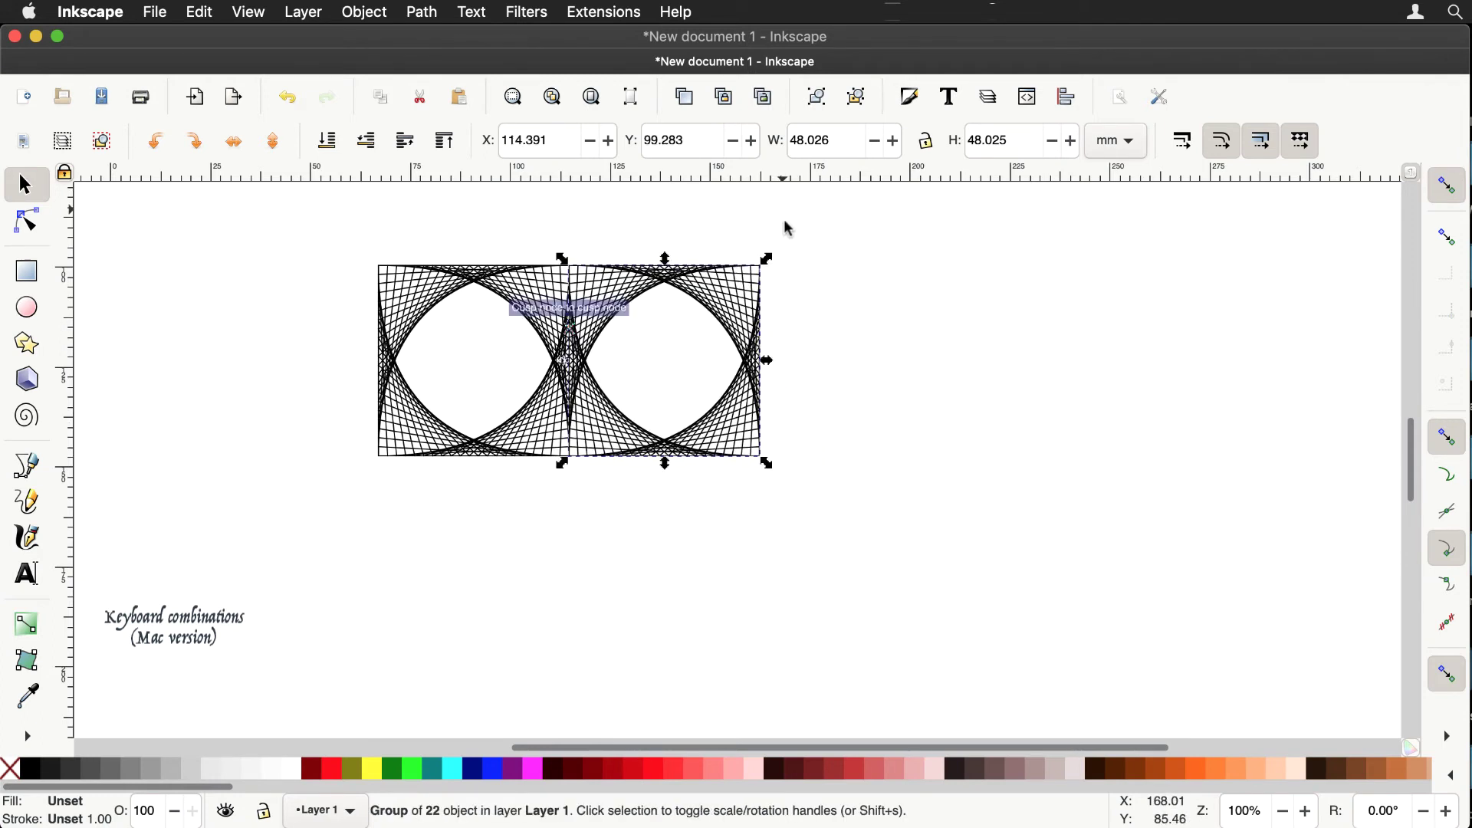
Step: Duplicate both tiles, place them below the originals, and group all four into one
{"action": "left_click_drag", "start_coordinate": [795, 236], "coordinate": [349, 512]}
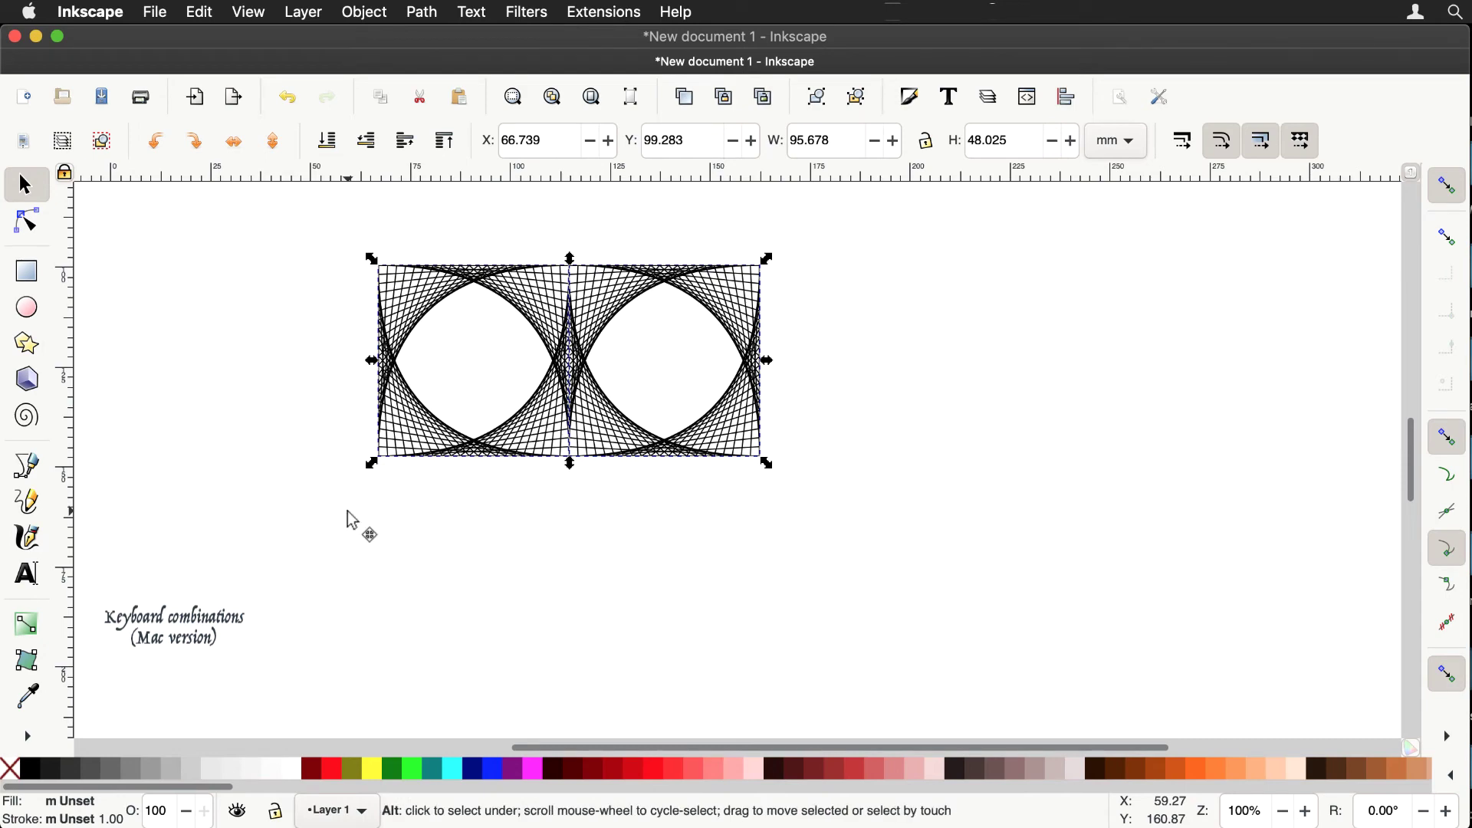
{"action": "key", "text": "super+d"}
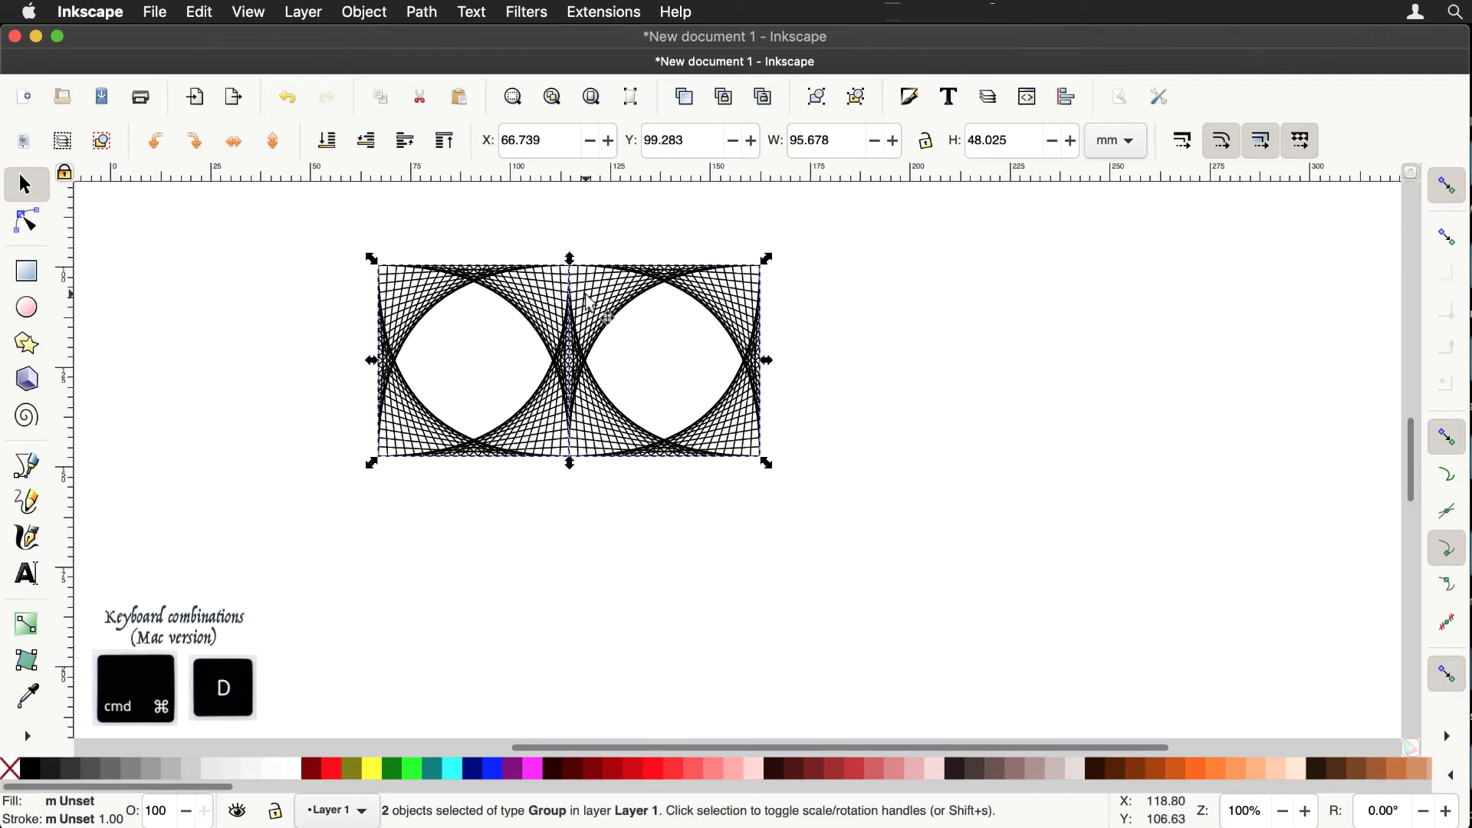
{"action": "left_click_drag", "start_coordinate": [590, 313], "coordinate": [594, 520]}
{"action": "left_click", "coordinate": [920, 401]}
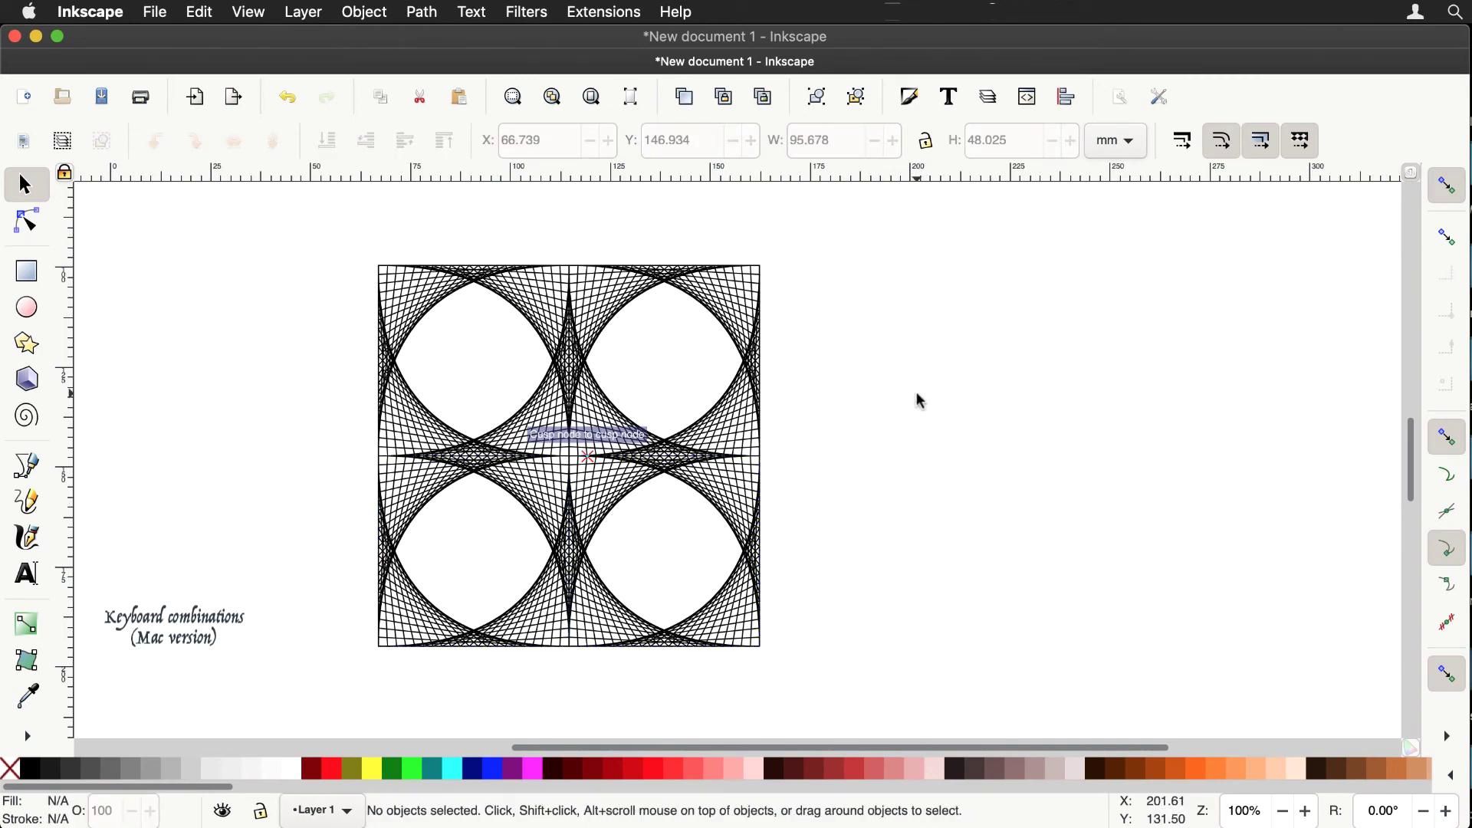
{"action": "scroll", "coordinate": [966, 404], "scroll_direction": "left", "scroll_amount": 3}
{"action": "scroll", "coordinate": [970, 407], "scroll_direction": "left", "scroll_amount": 3}
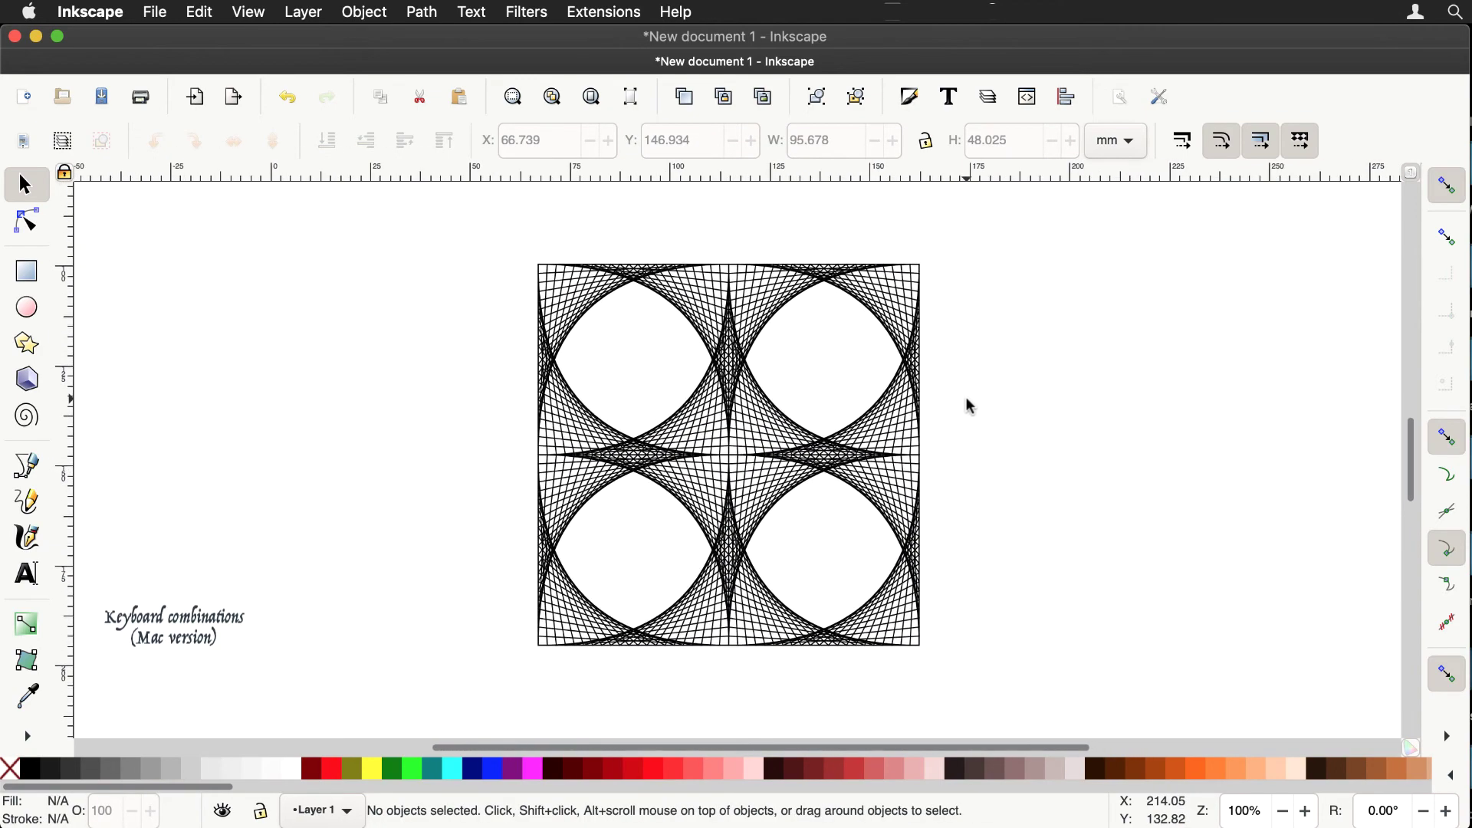
{"action": "scroll", "coordinate": [970, 406], "scroll_direction": "right", "scroll_amount": 2}
{"action": "scroll", "coordinate": [970, 406], "scroll_direction": "up", "scroll_amount": 1}
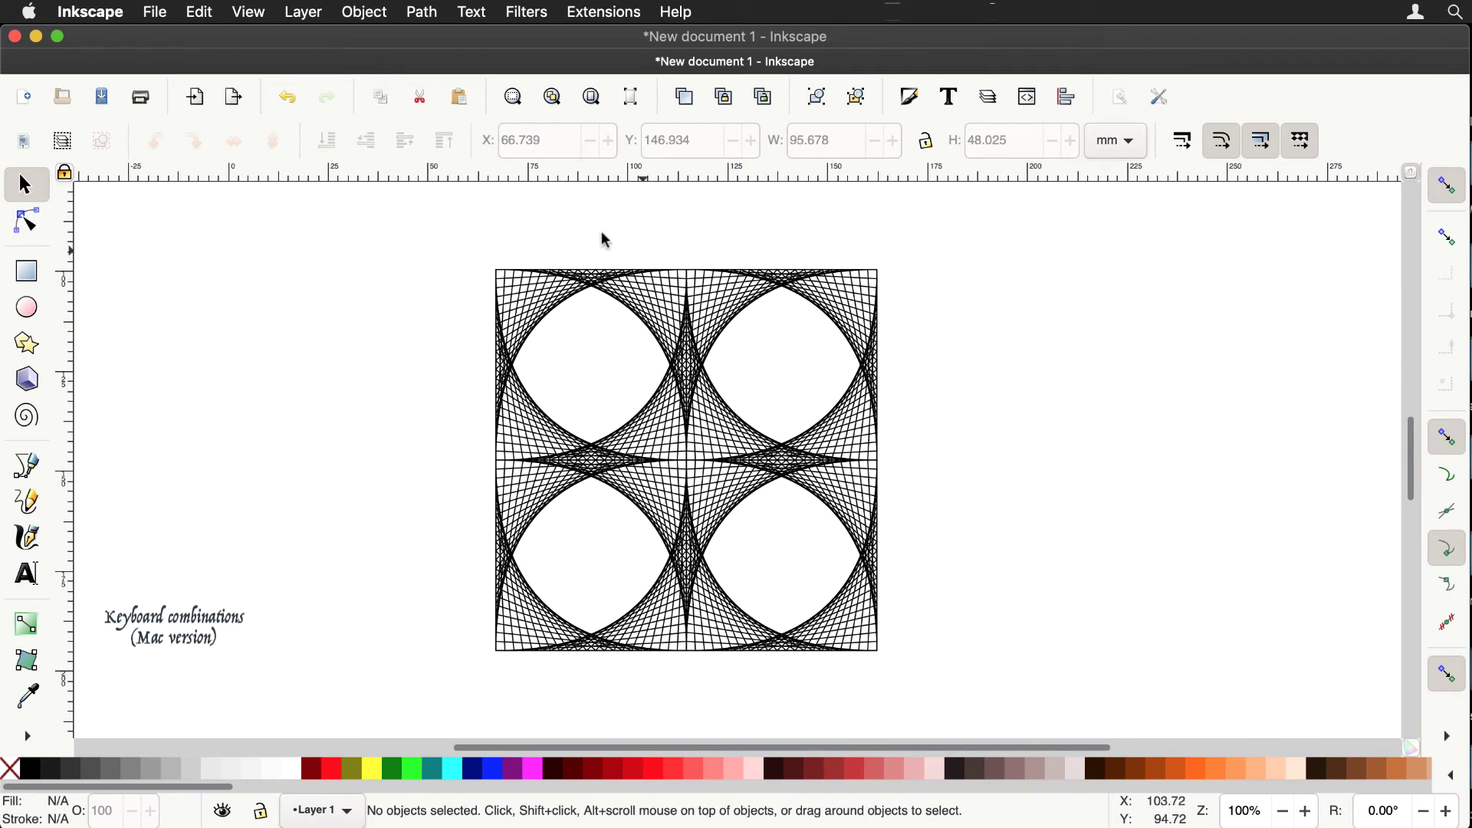
{"action": "mouse_move", "coordinate": [466, 239]}
{"action": "left_mouse_down"}
{"action": "mouse_move", "coordinate": [718, 364]}
{"action": "mouse_move", "coordinate": [933, 645]}
{"action": "mouse_move", "coordinate": [943, 693]}
{"action": "left_mouse_up"}
{"action": "key", "text": "super+g"}
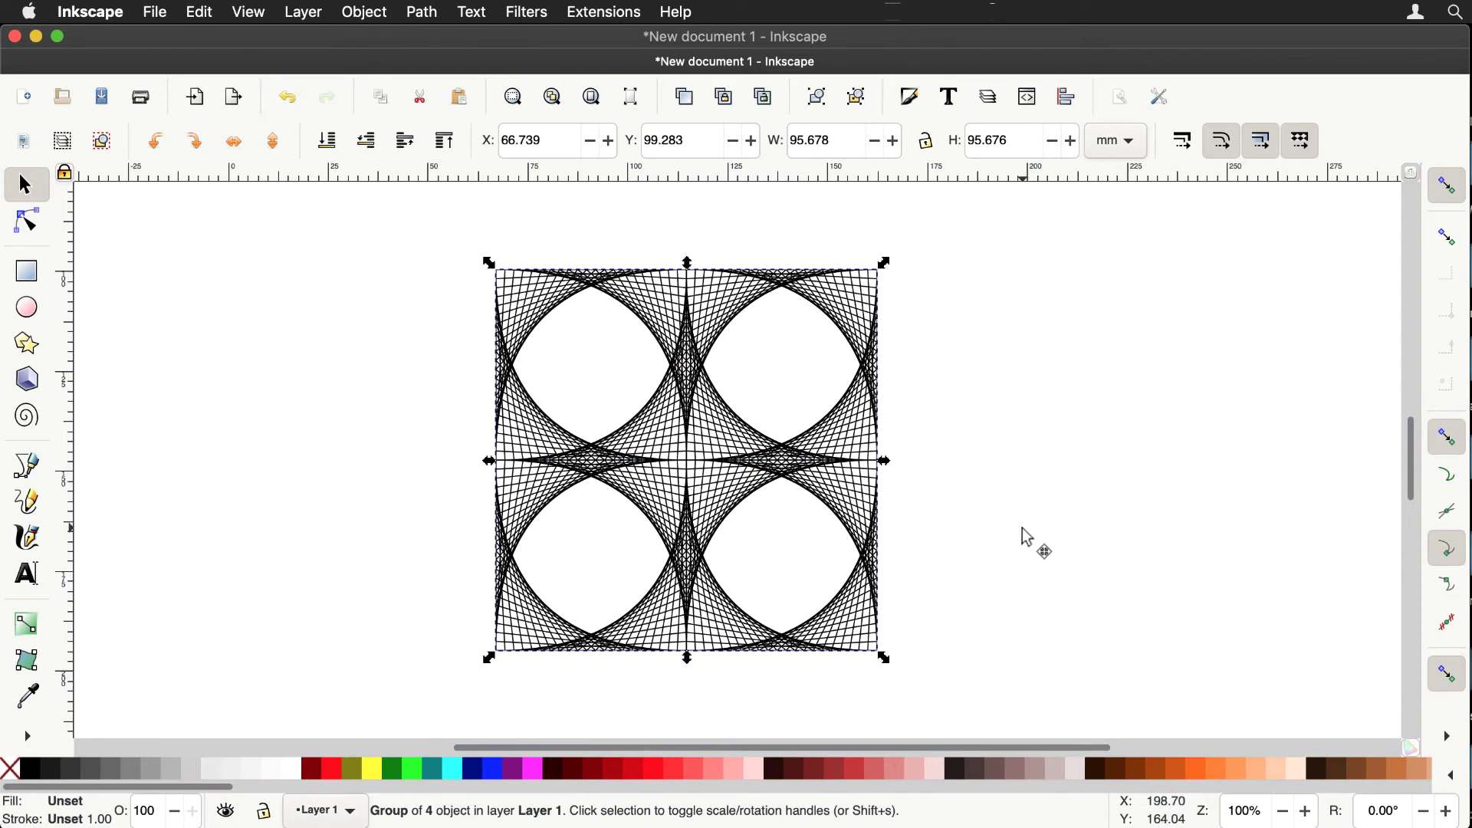
{"action": "left_click", "coordinate": [90, 11]}
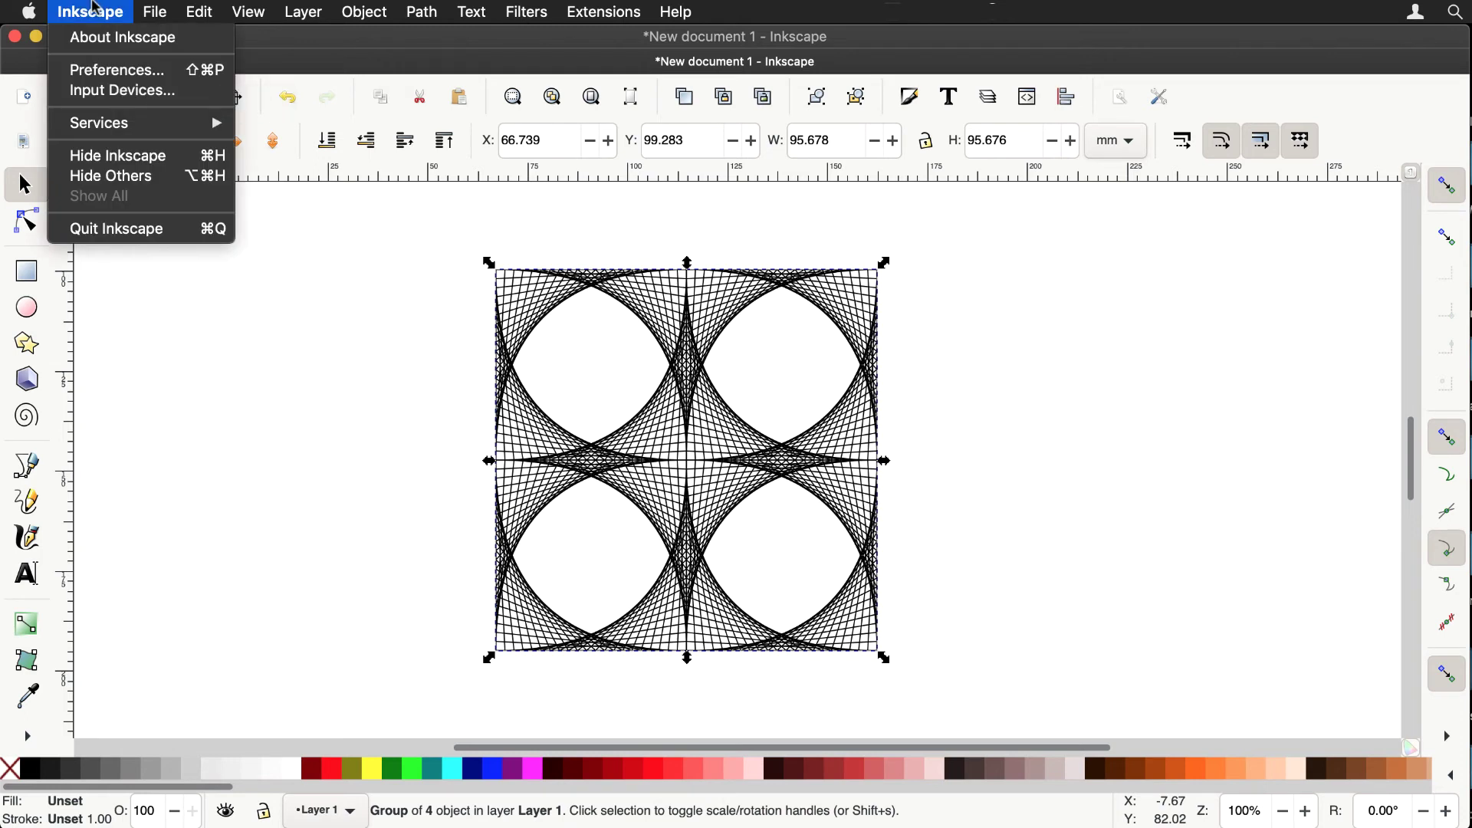
{"action": "left_click", "coordinate": [92, 71]}
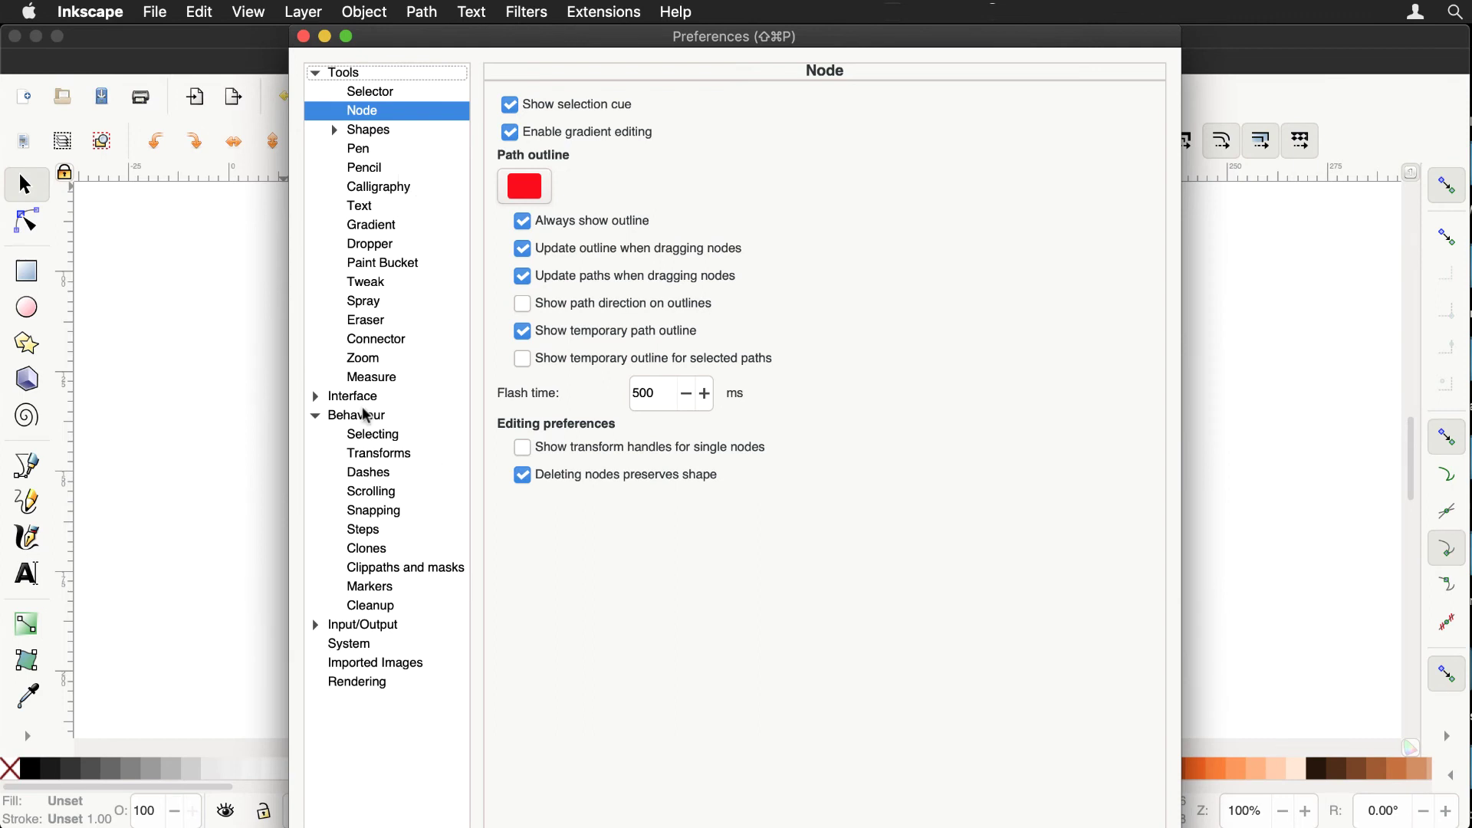
{"action": "left_click", "coordinate": [378, 537]}
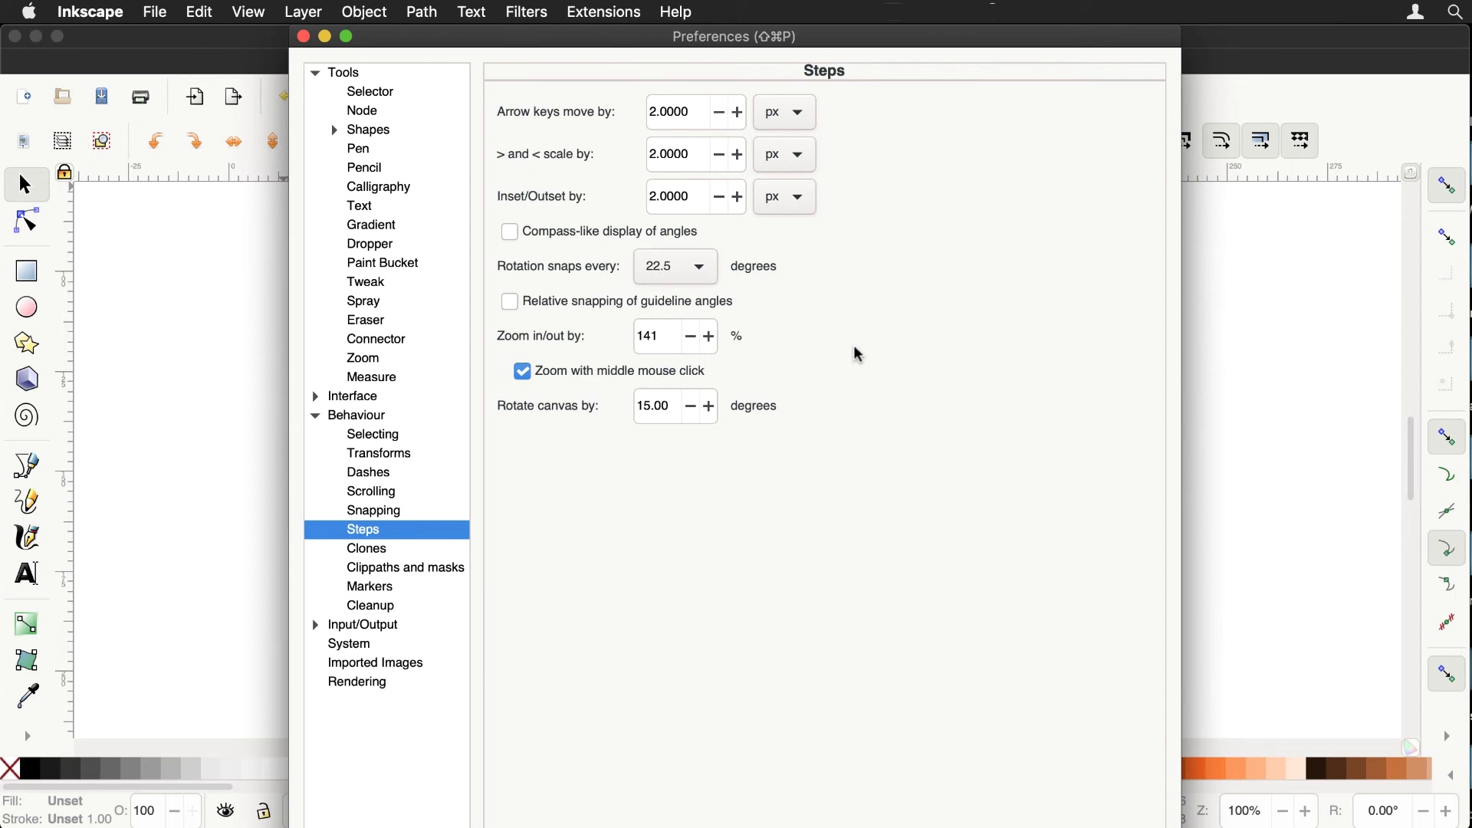
{"action": "left_click", "coordinate": [304, 37]}
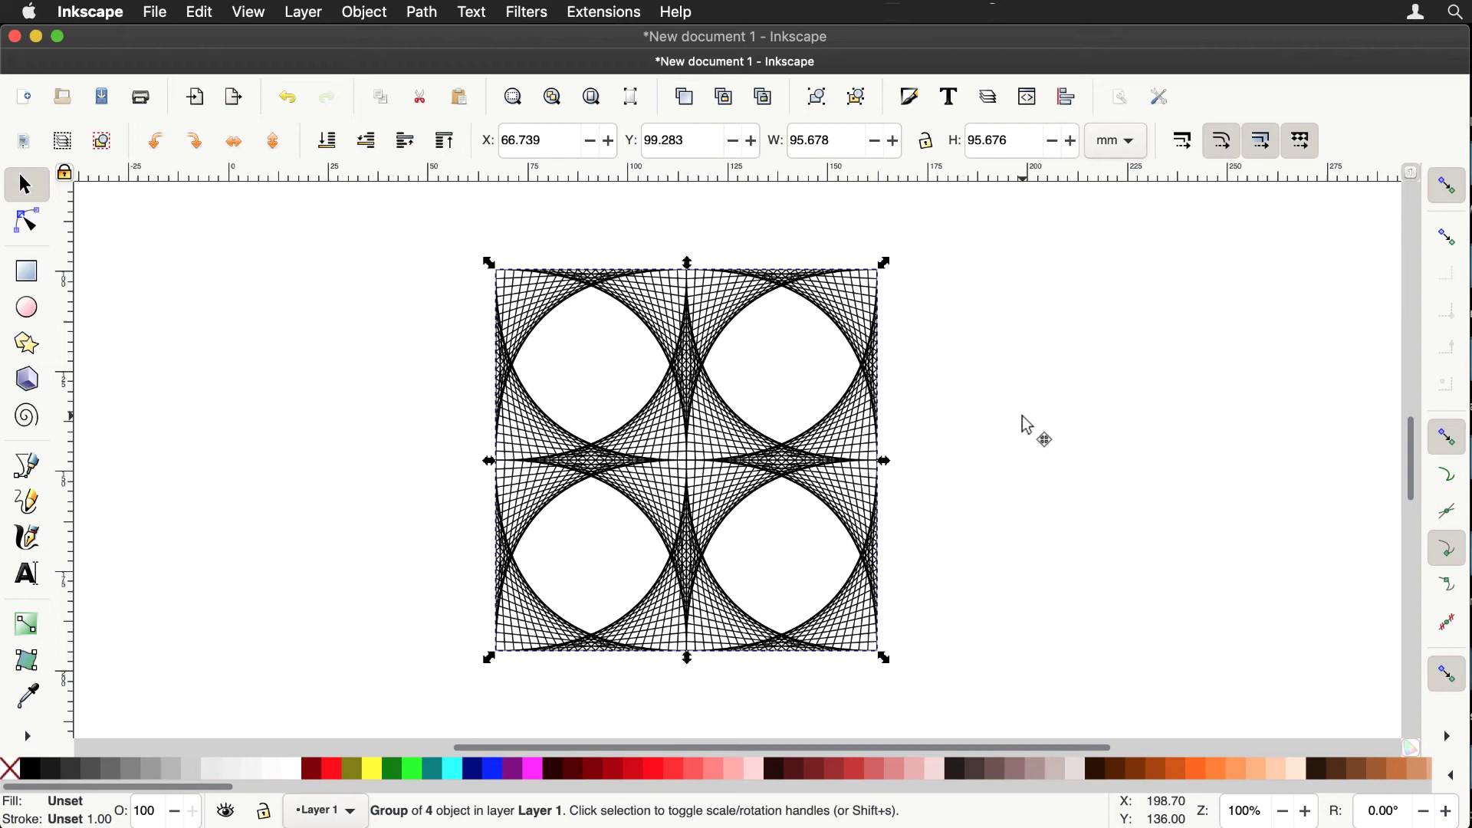
Step: Overlay a duplicate of the four-tile group rotated 45° with angle snapping
{"action": "key", "text": "super+d"}
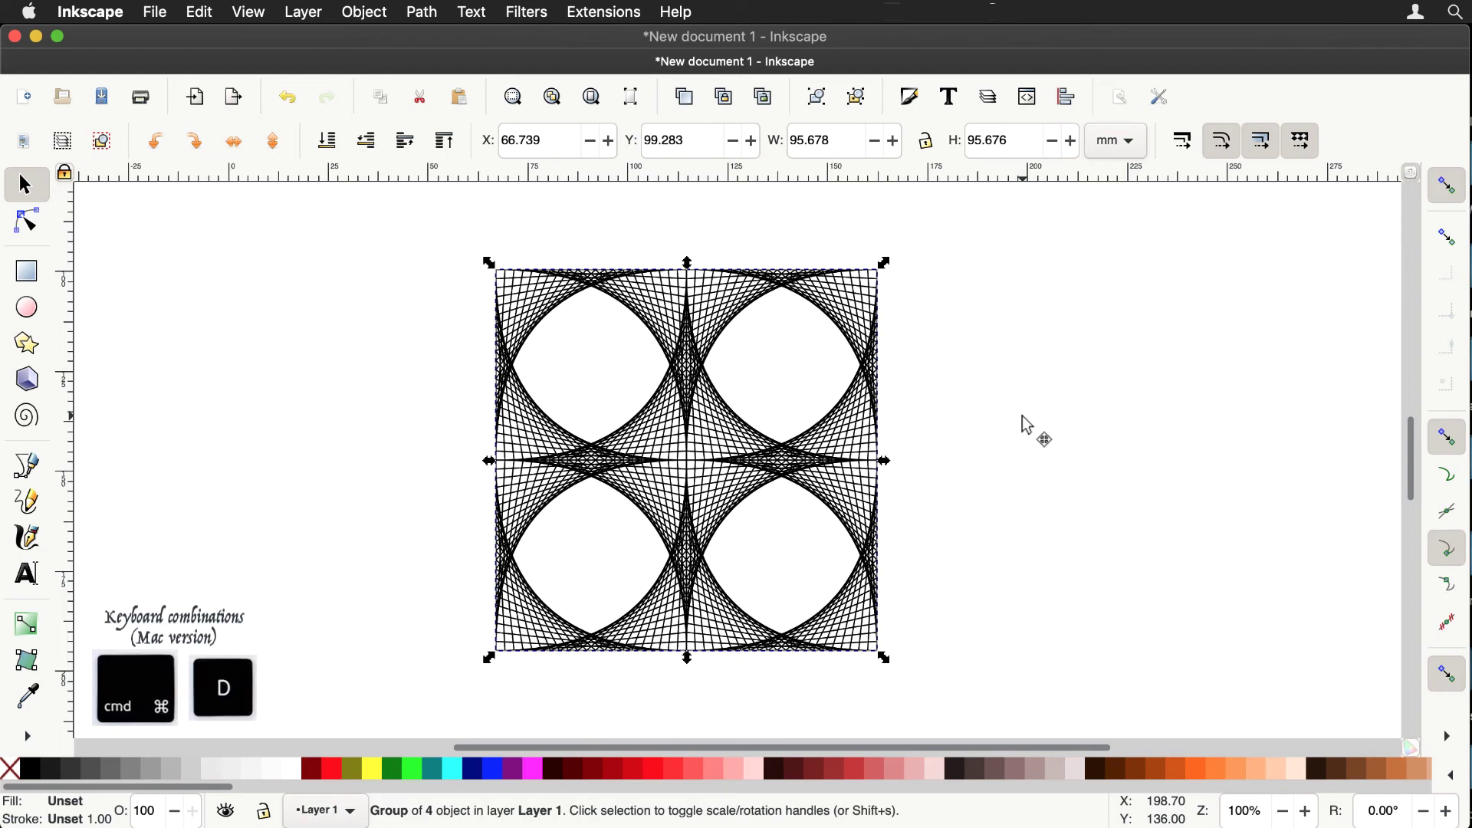
{"action": "left_click", "coordinate": [862, 307]}
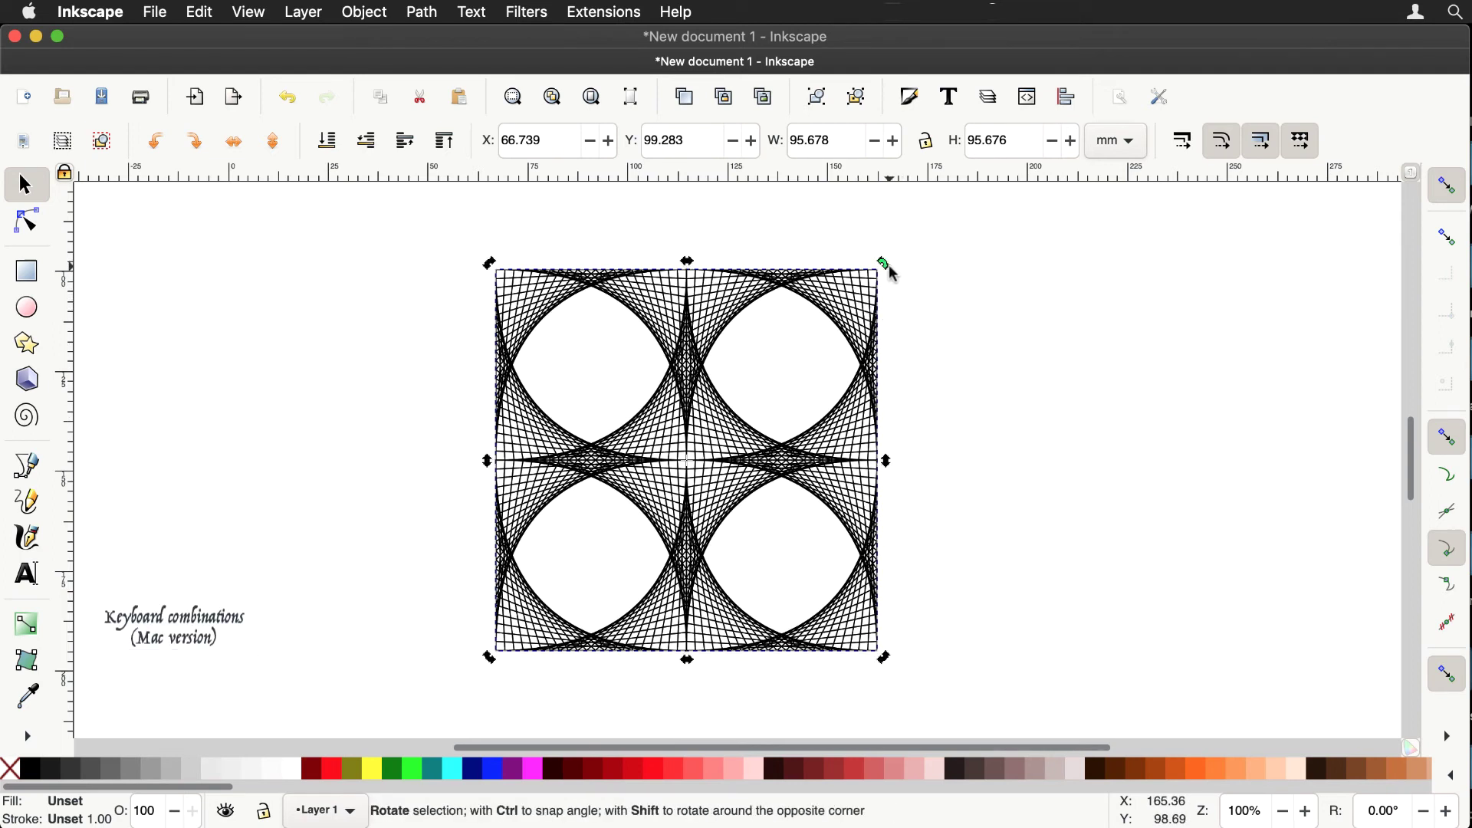
{"action": "key", "text": "ctrl"}
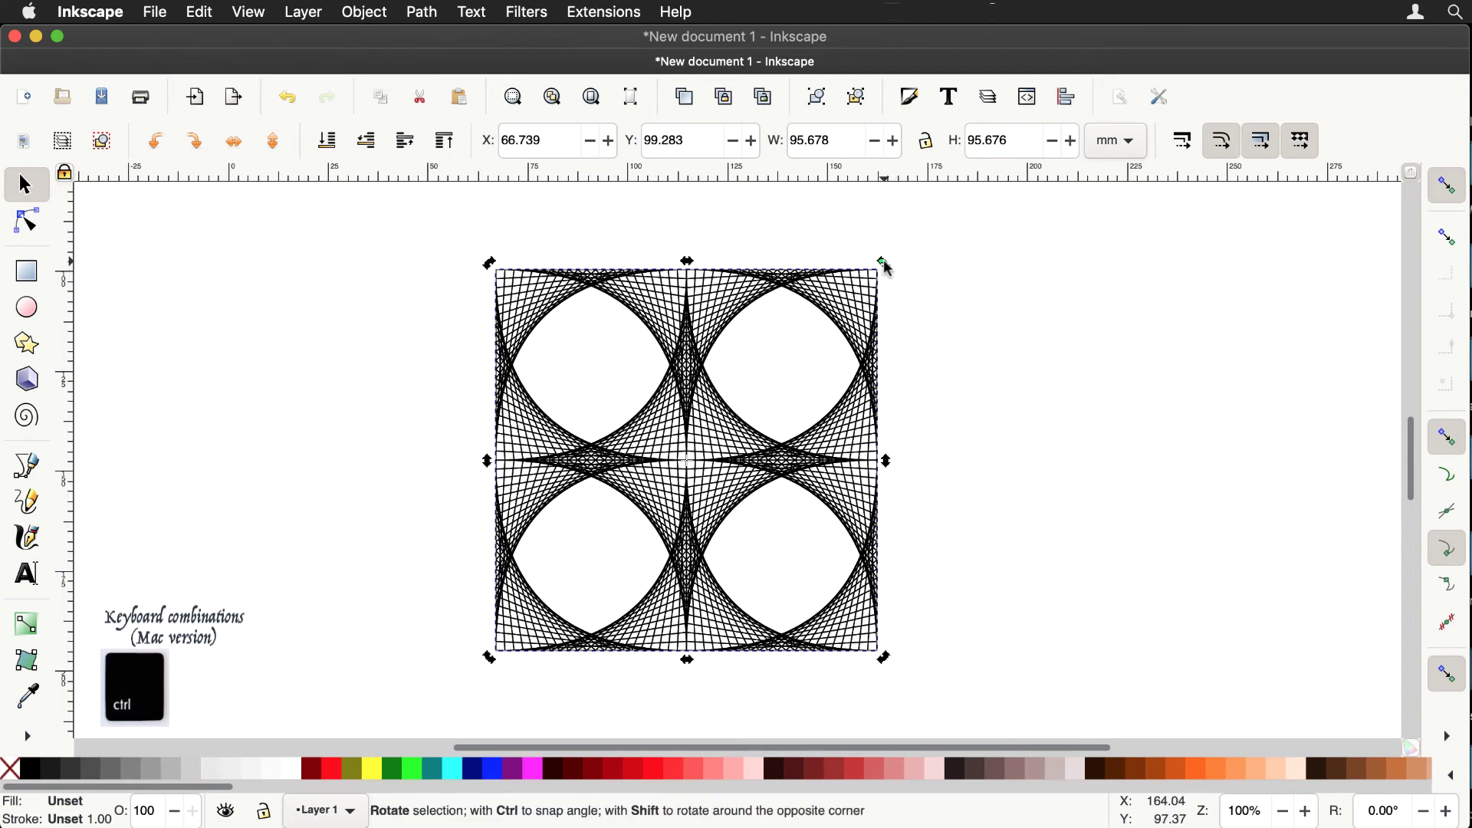
{"action": "left_click_drag", "start_coordinate": [883, 264], "coordinate": [698, 206]}
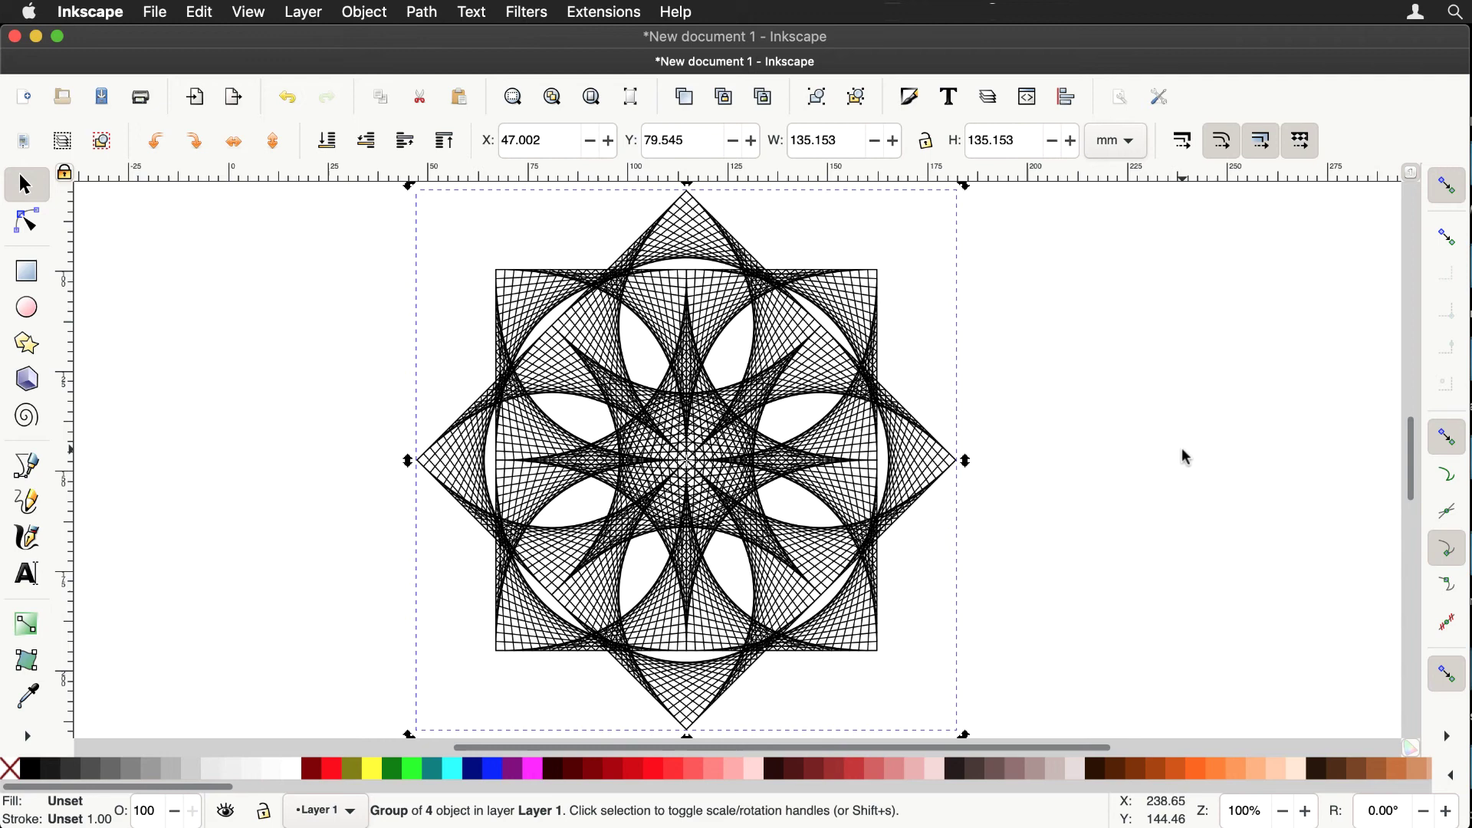
Step: Group both layers of the eight-pointed star into one group
{"action": "key", "text": "minus"}
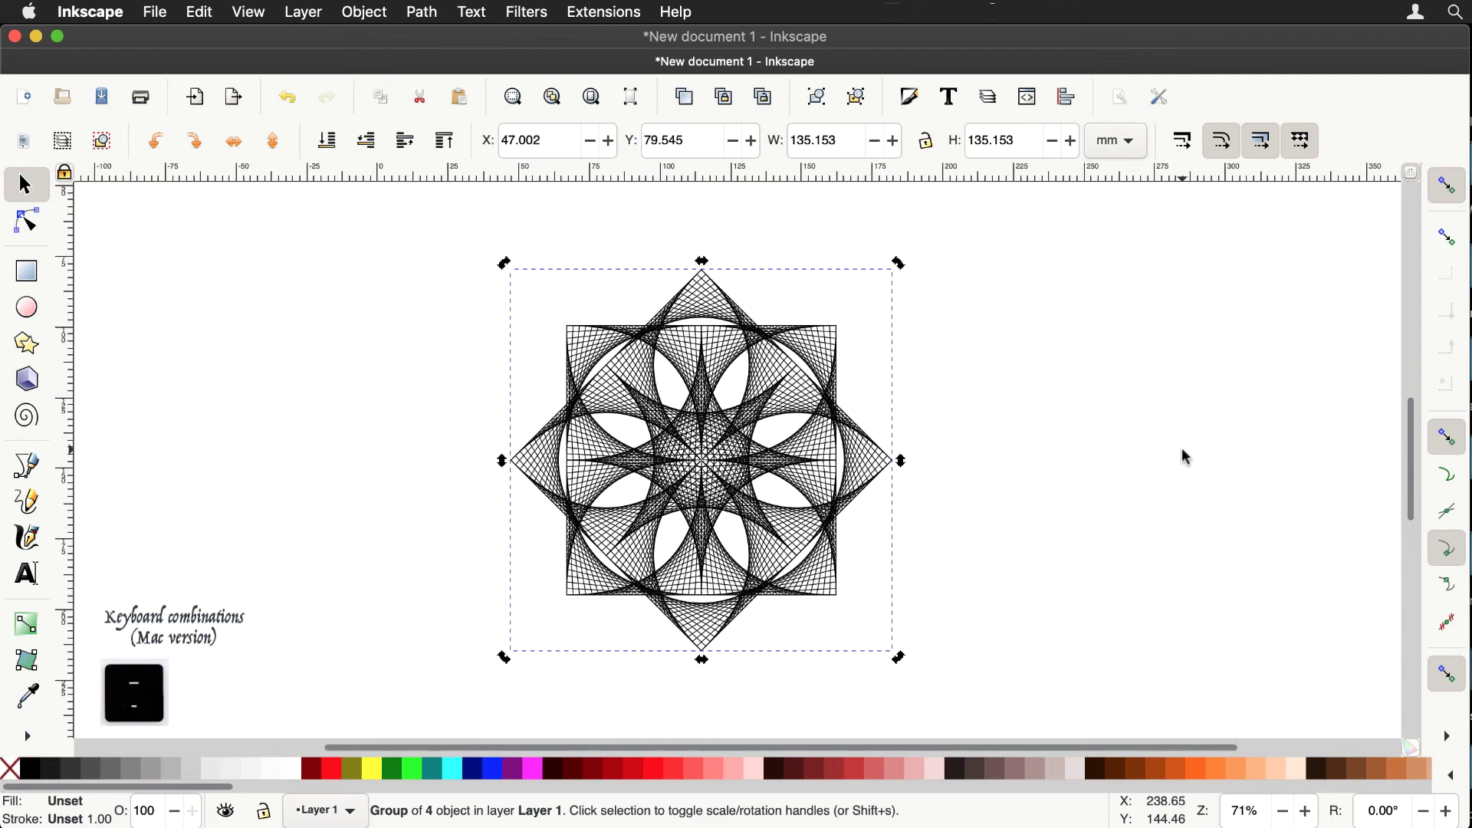
{"action": "mouse_move", "coordinate": [978, 221]}
{"action": "left_mouse_down"}
{"action": "mouse_move", "coordinate": [509, 378]}
{"action": "mouse_move", "coordinate": [437, 574]}
{"action": "mouse_move", "coordinate": [432, 725]}
{"action": "left_mouse_up"}
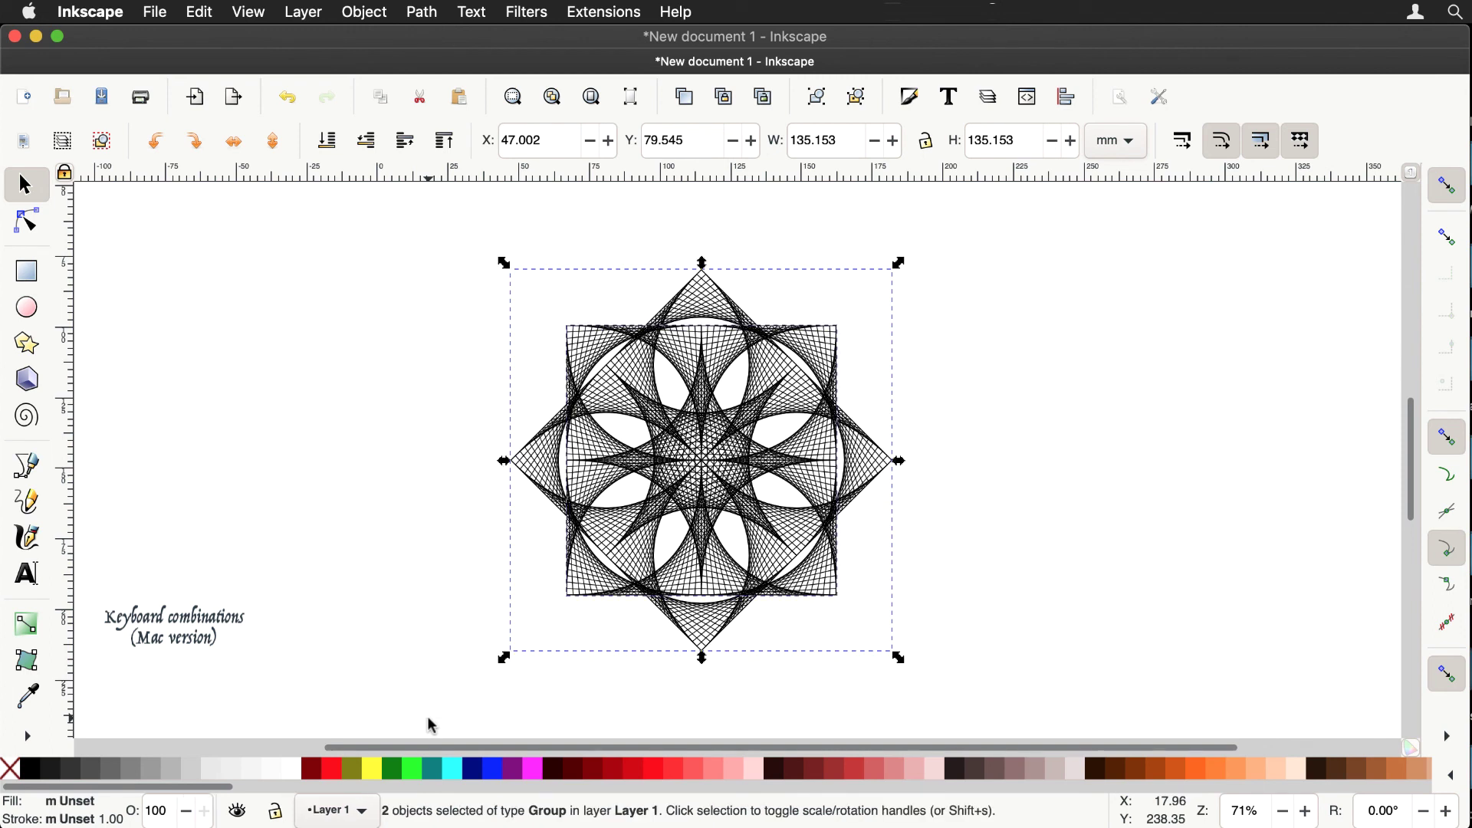
{"action": "key", "text": "super+g"}
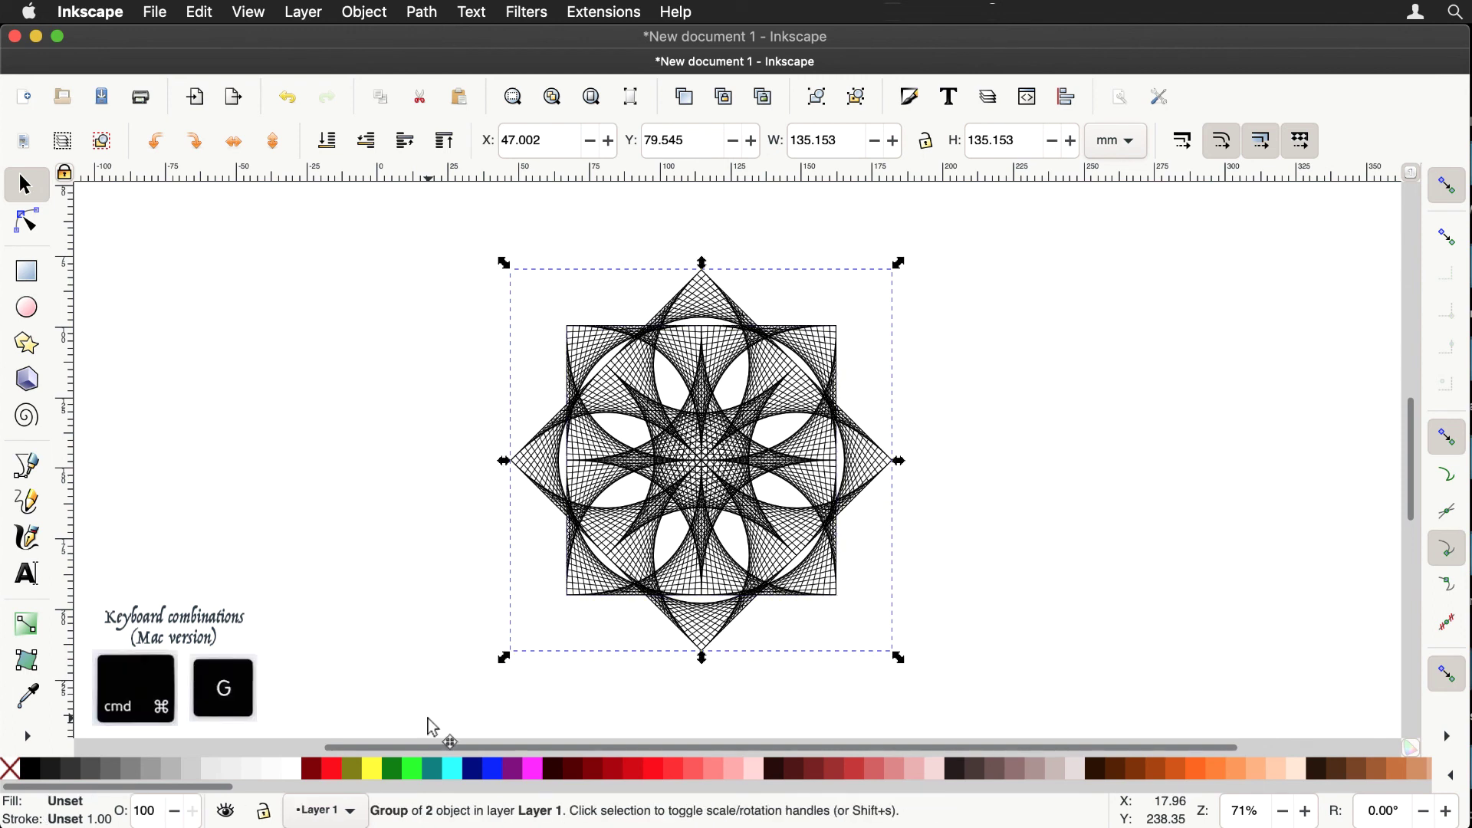
Step: Overlay a copy of the star group rotated 22.5°, then select both star groups
{"action": "key", "text": "super+d"}
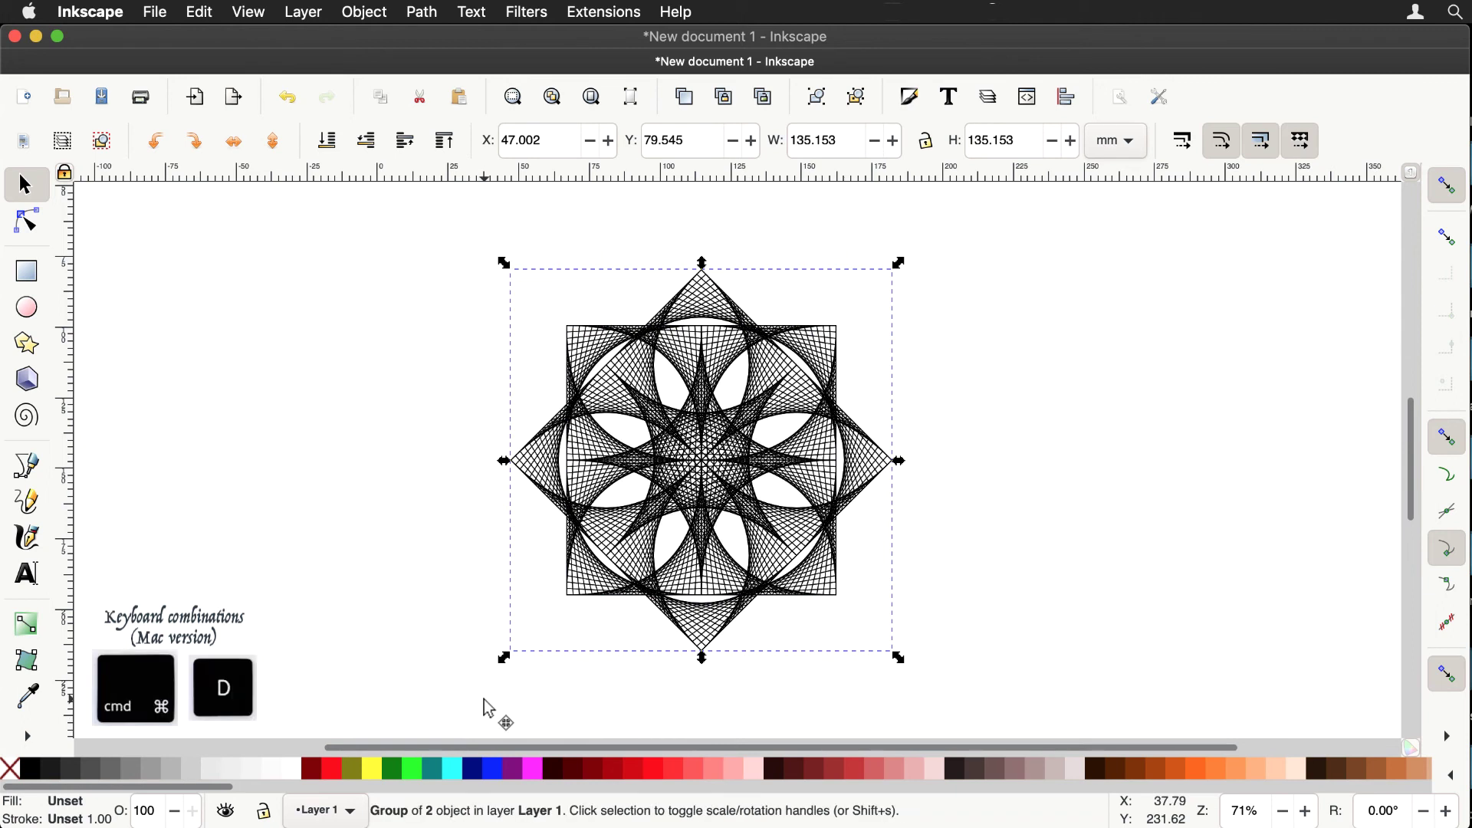
{"action": "left_click", "coordinate": [841, 374]}
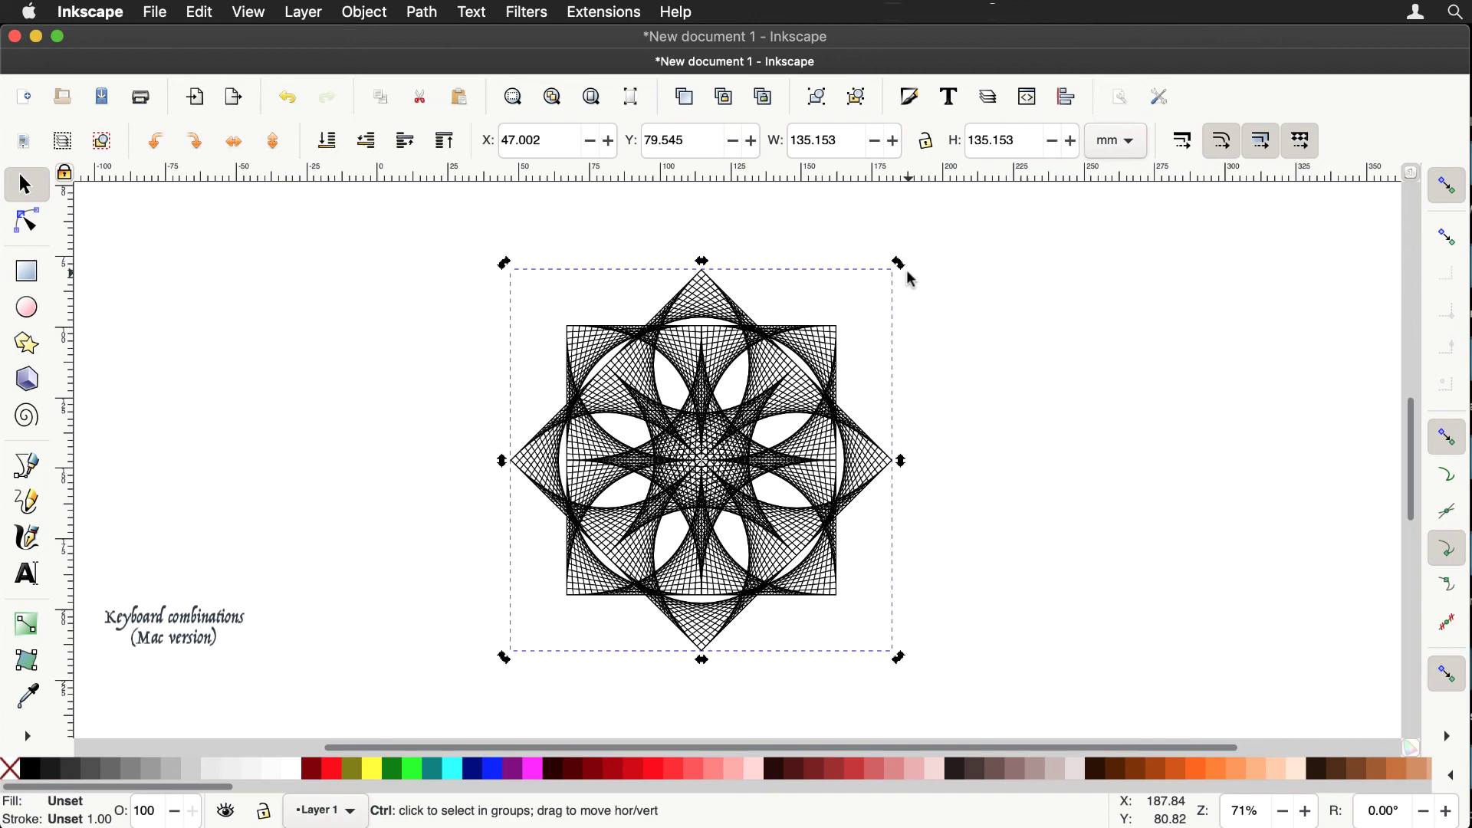
{"action": "key", "text": "ctrl"}
{"action": "left_click_drag", "start_coordinate": [902, 270], "coordinate": [848, 217]}
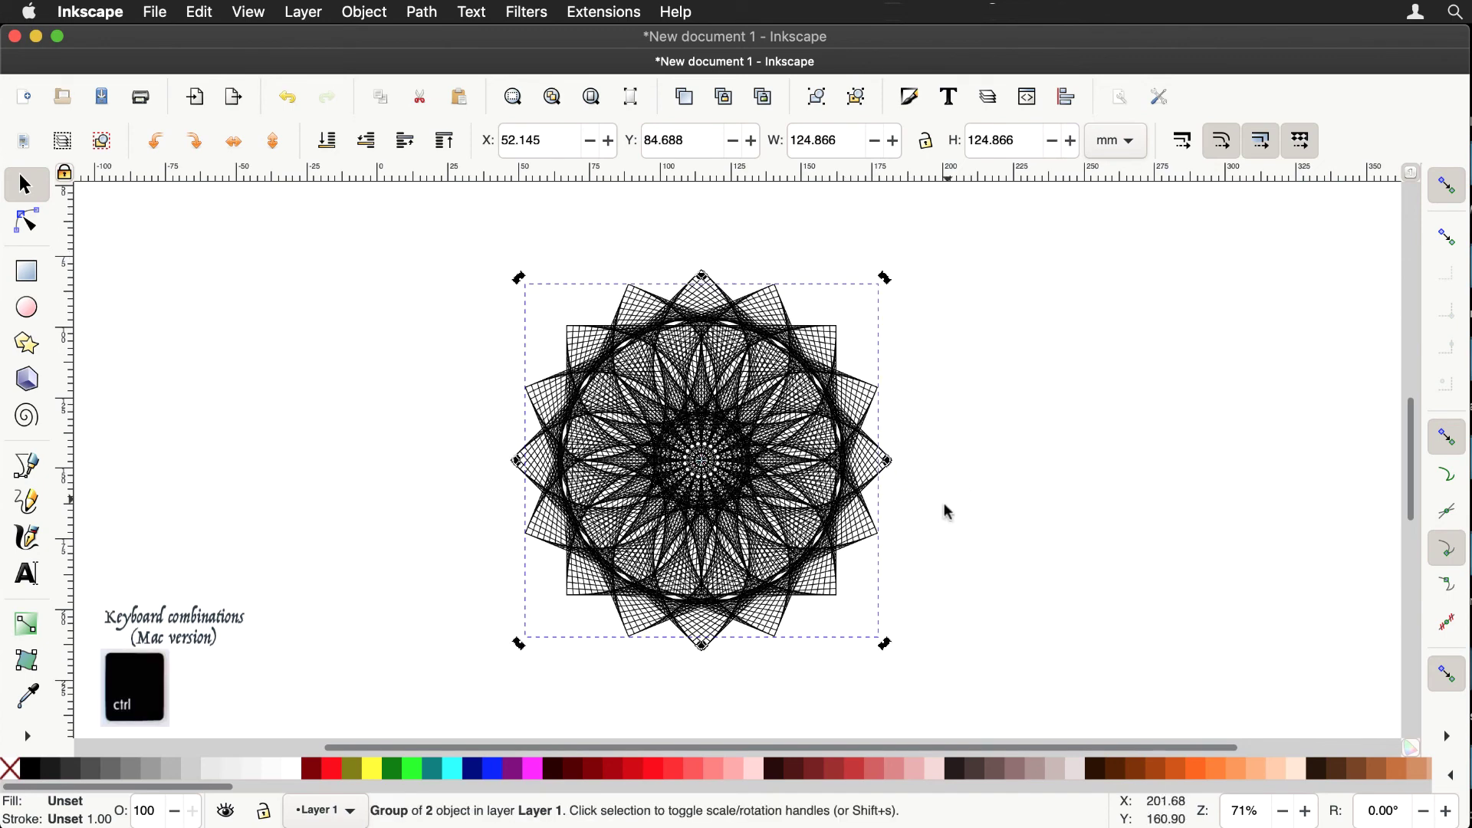
{"action": "left_click", "coordinate": [951, 545]}
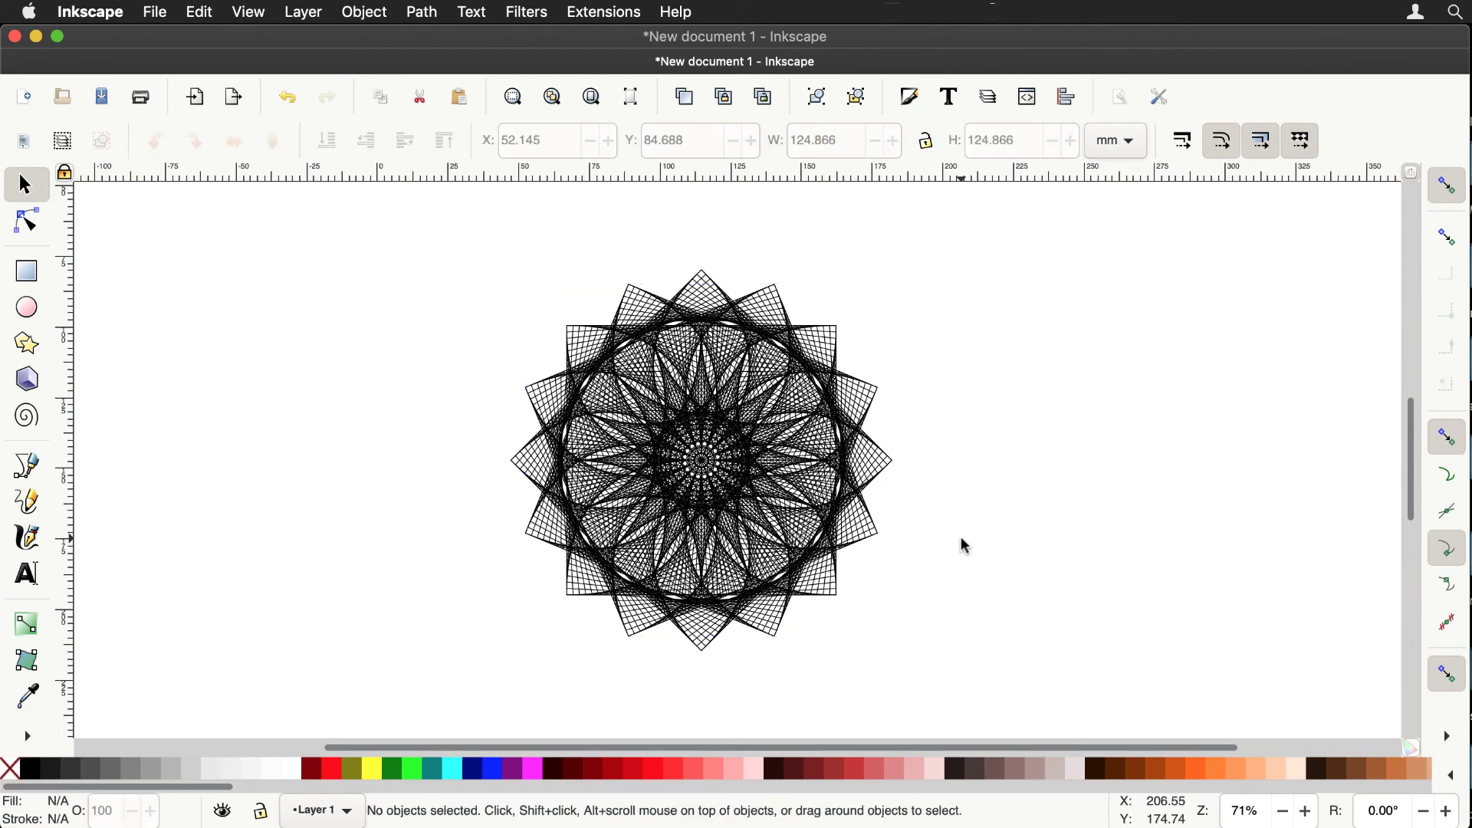
{"action": "left_click_drag", "start_coordinate": [472, 237], "coordinate": [946, 679]}
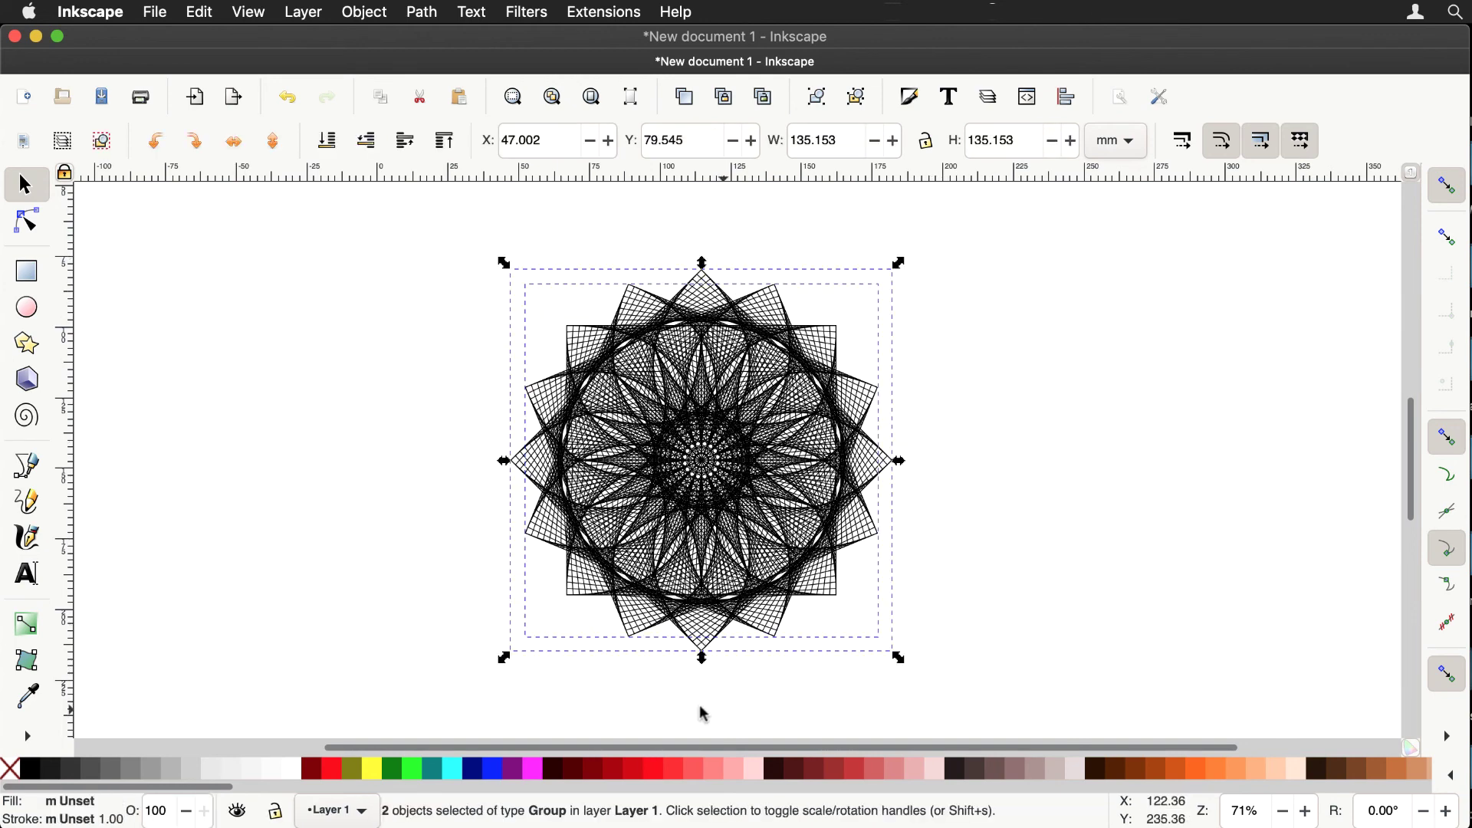
Step: Set the stroke width of both rosette groups to 0.5 px, then deselect
{"action": "left_click", "coordinate": [82, 821]}
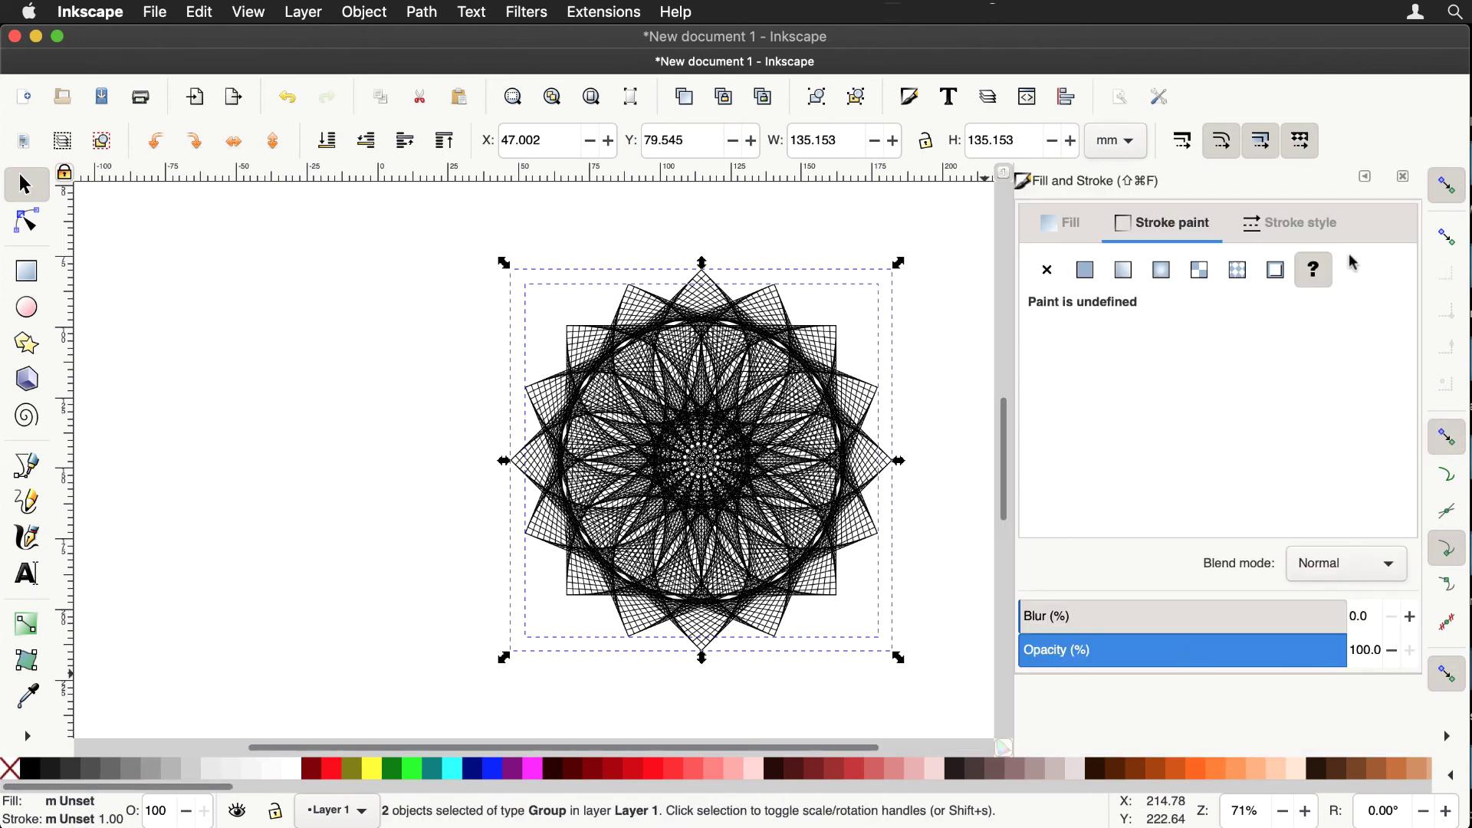
{"action": "left_click", "coordinate": [1322, 230]}
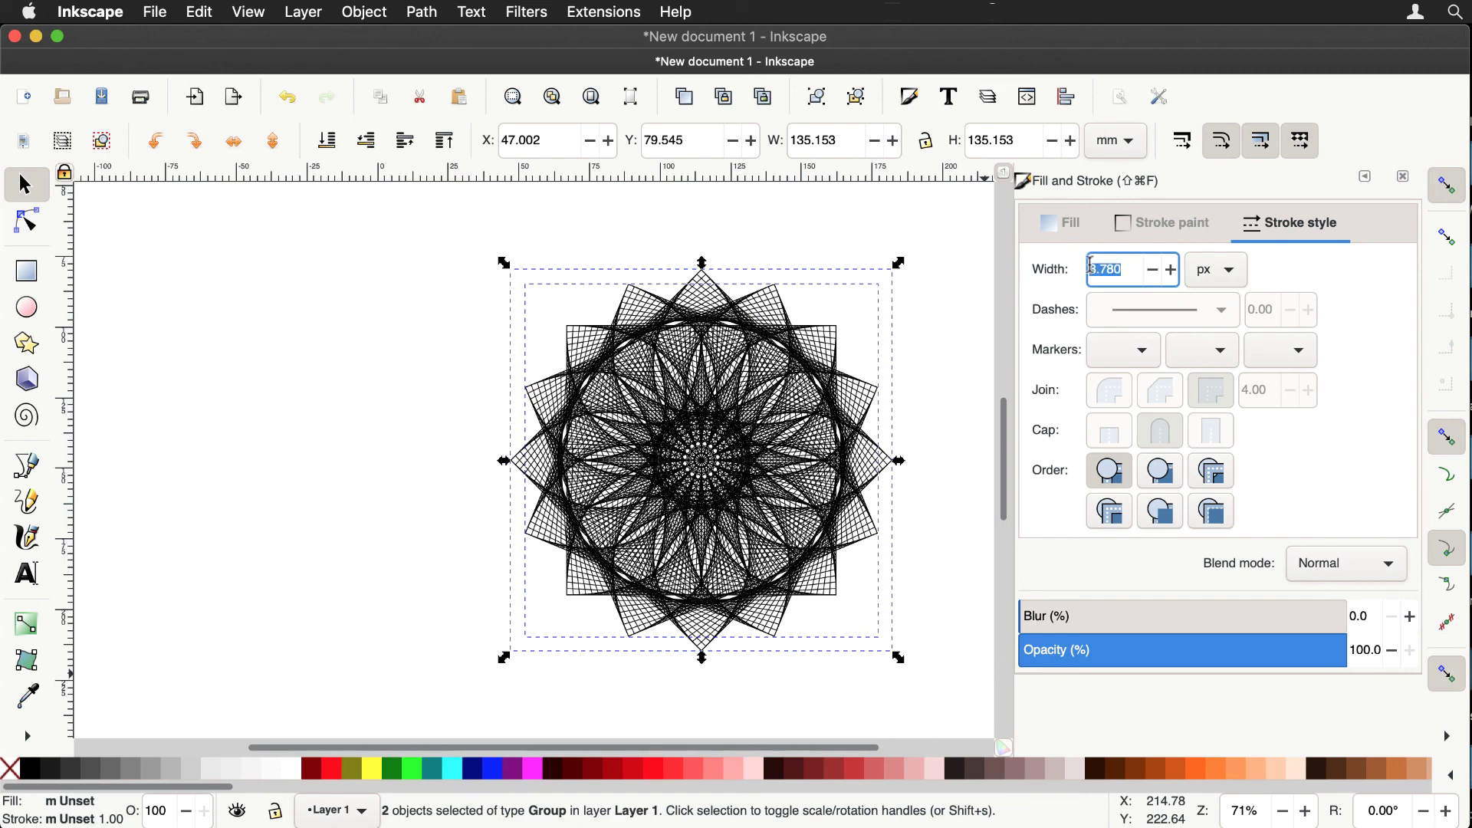
{"action": "type", "text": "0.5"}
{"action": "key", "text": "Return"}
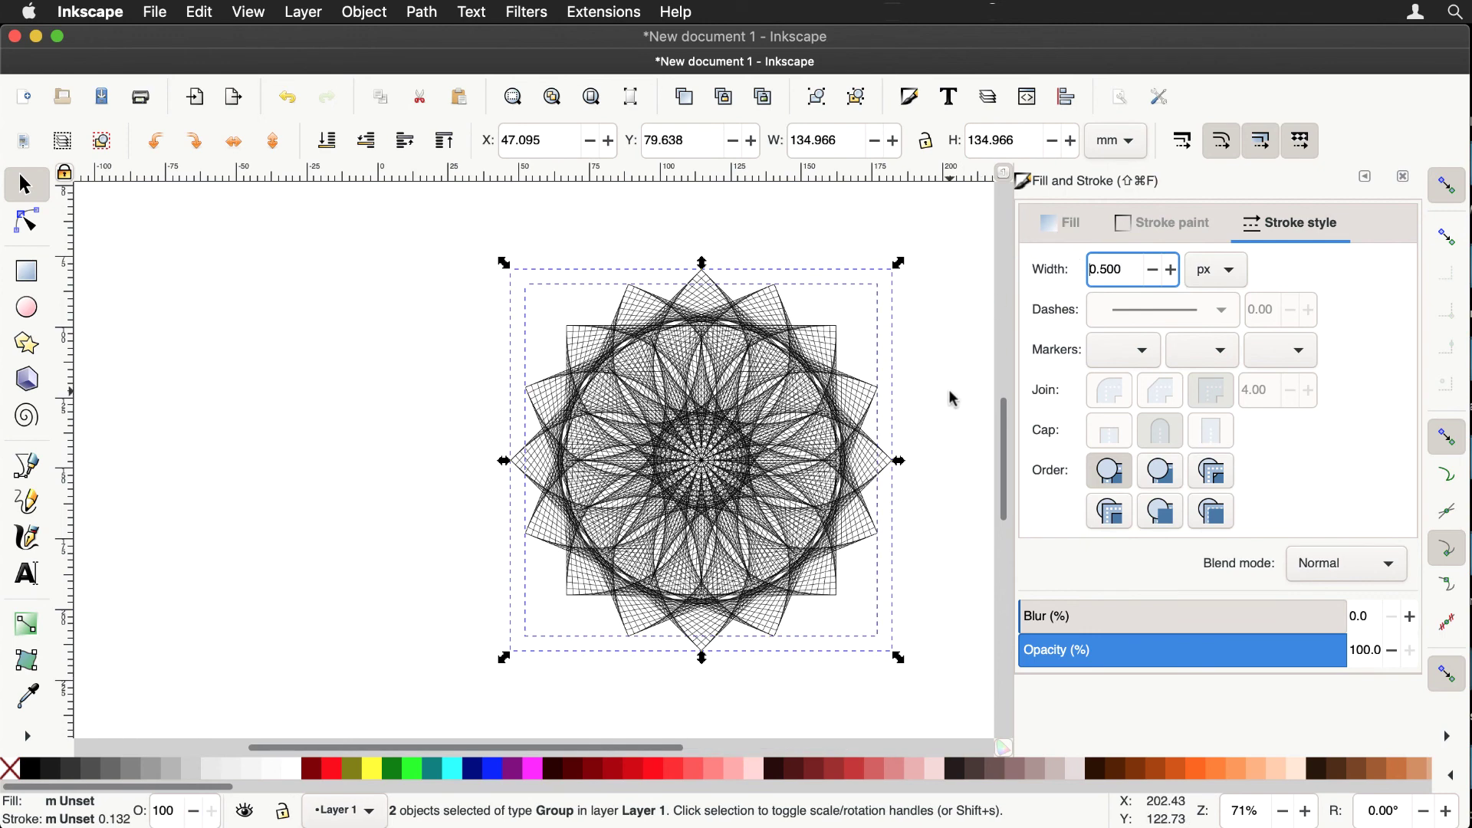
{"action": "key", "text": "Escape"}
{"action": "key", "text": "Escape"}
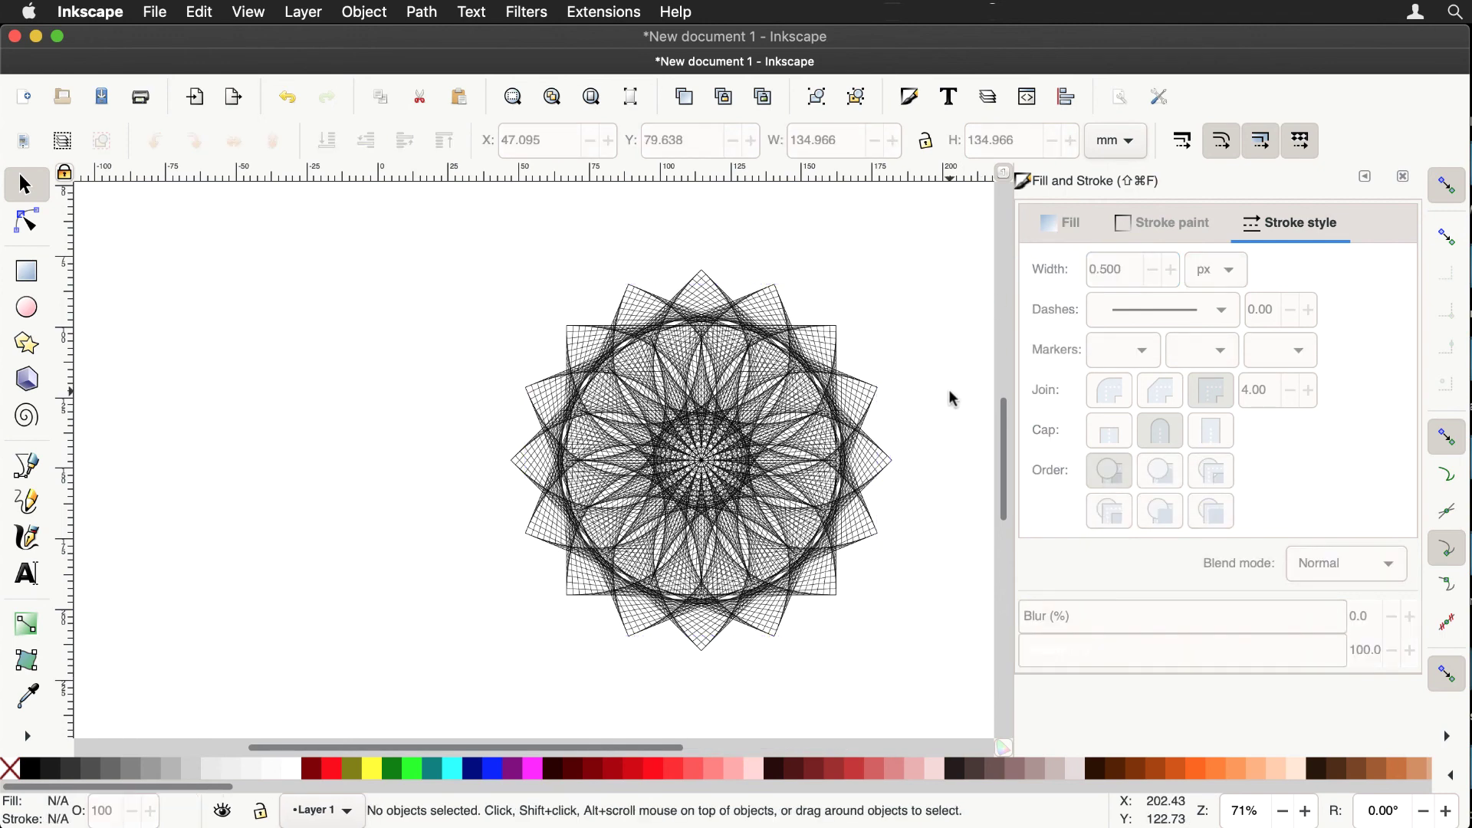
Step: Close the docked Fill and Stroke panel
{"action": "left_click", "coordinate": [1402, 178]}
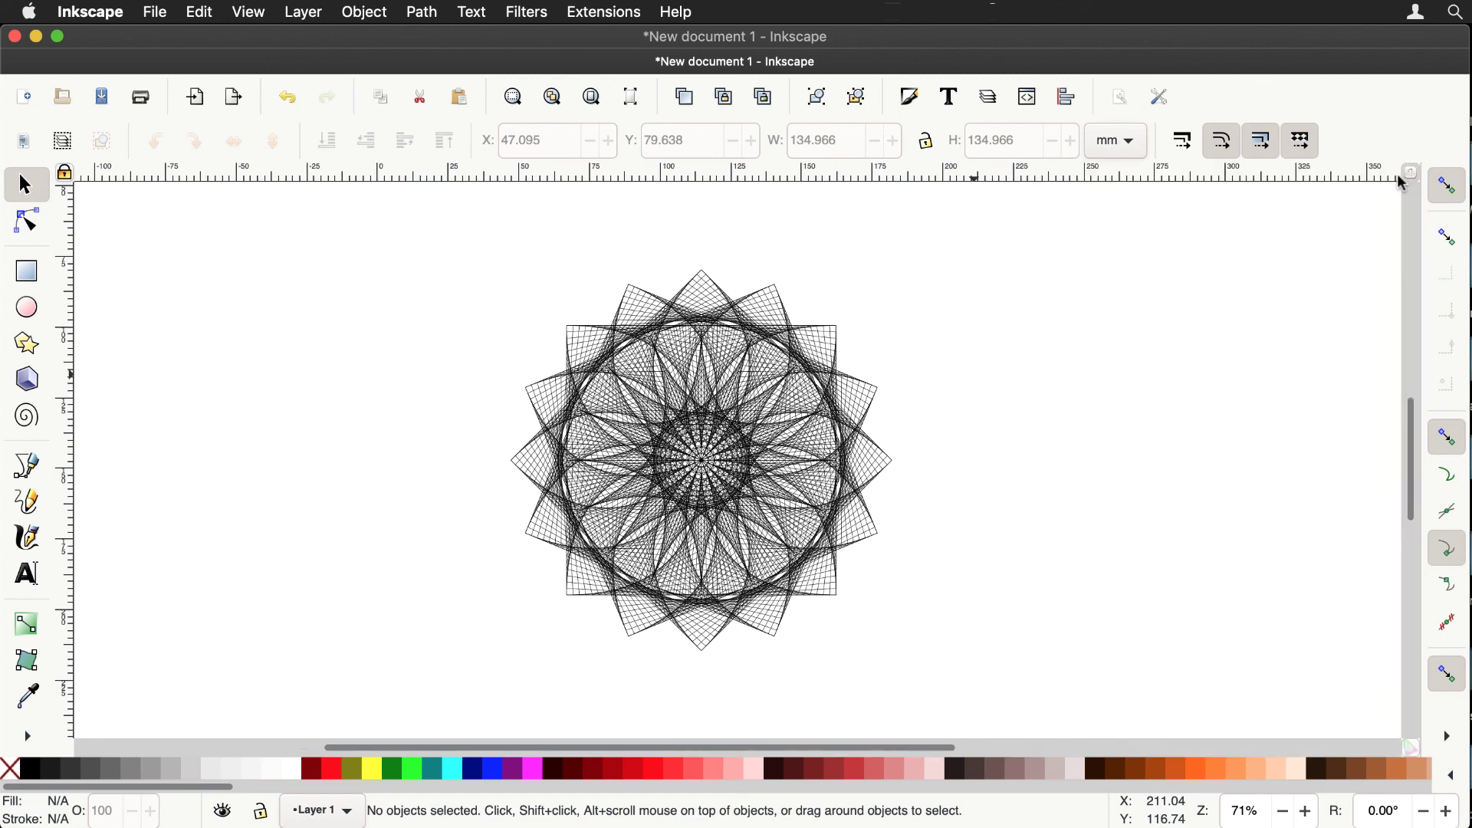